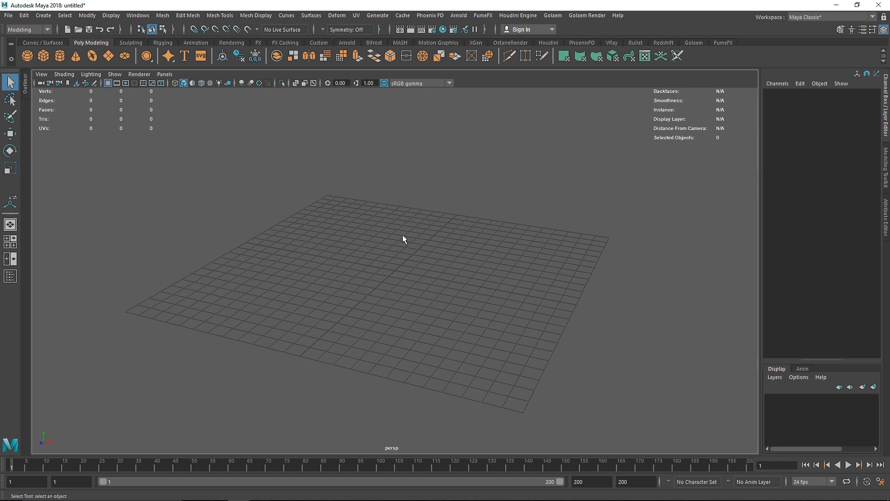
Create a polygon pipe primitive at the centre of the grid.
{"action": "right_click_drag", "start_coordinate": [398, 234], "coordinate": [384, 307], "text": "shift"}
{"action": "scroll", "coordinate": [400, 310], "scroll_direction": "up", "scroll_amount": 5}
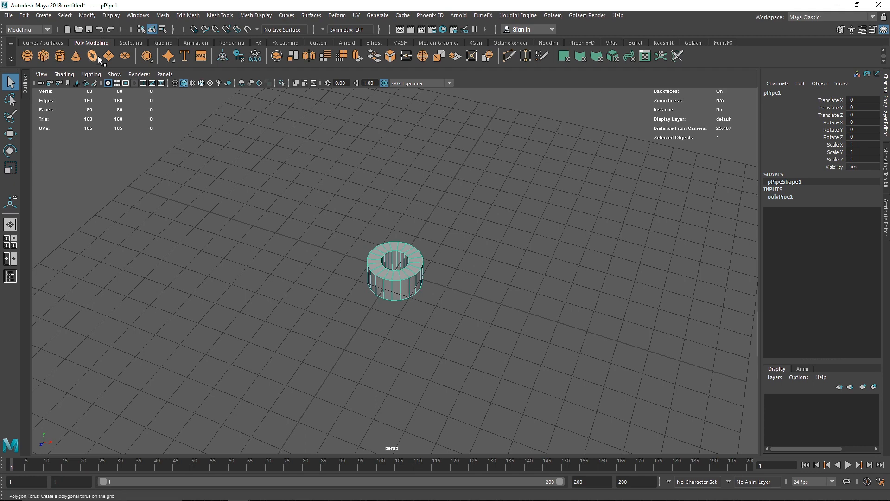
{"action": "left_click", "coordinate": [43, 16]}
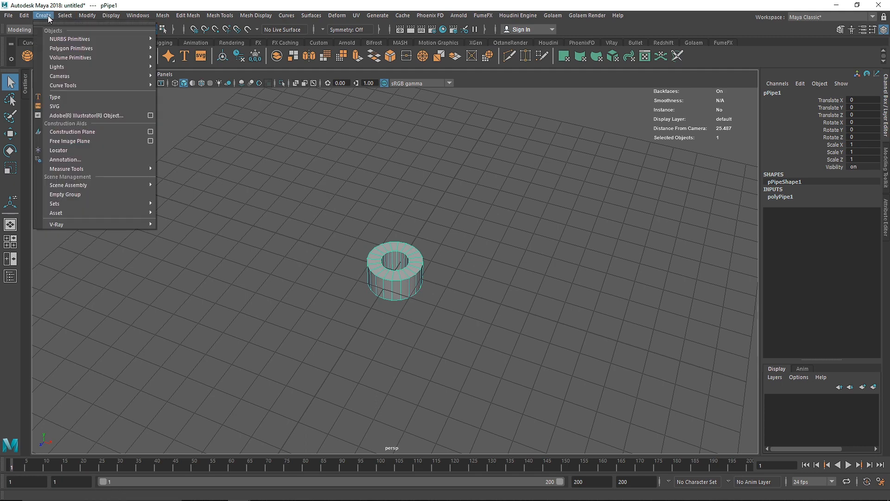
{"action": "mouse_move", "coordinate": [77, 48]}
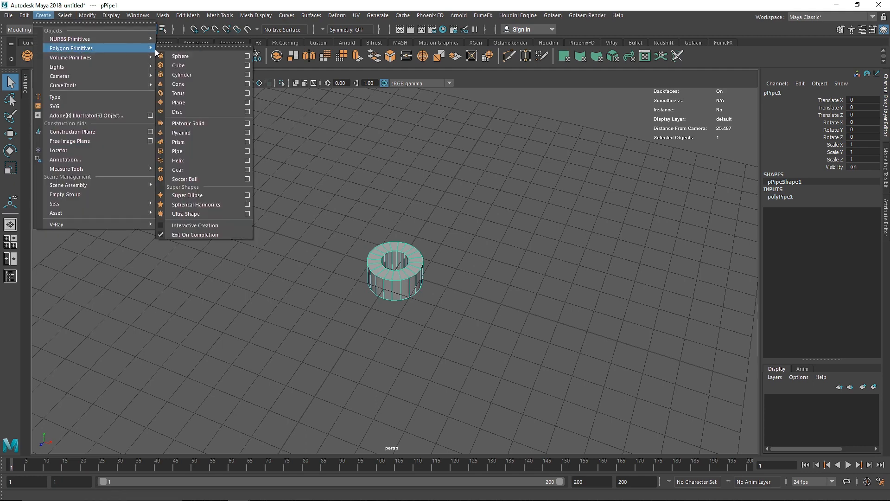
{"action": "left_click", "coordinate": [197, 151]}
{"action": "key", "text": "Delete"}
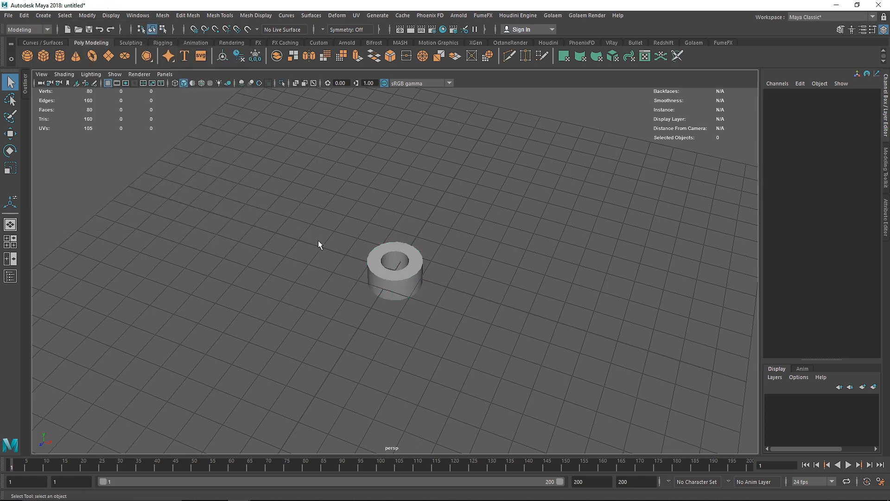
Set the pipe's radius to 3.
{"action": "left_click", "coordinate": [402, 277]}
{"action": "left_click", "coordinate": [784, 197]}
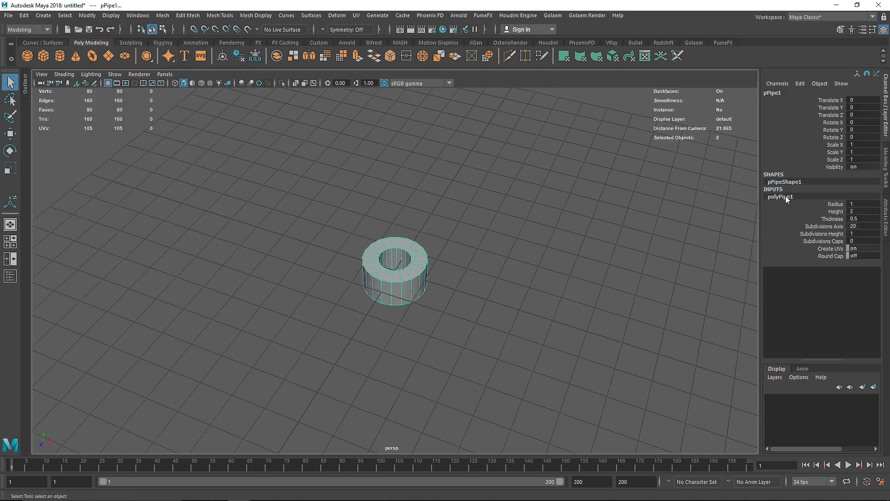
{"action": "double_click", "coordinate": [858, 203]}
{"action": "type", "text": "3"}
{"action": "key", "text": "Return"}
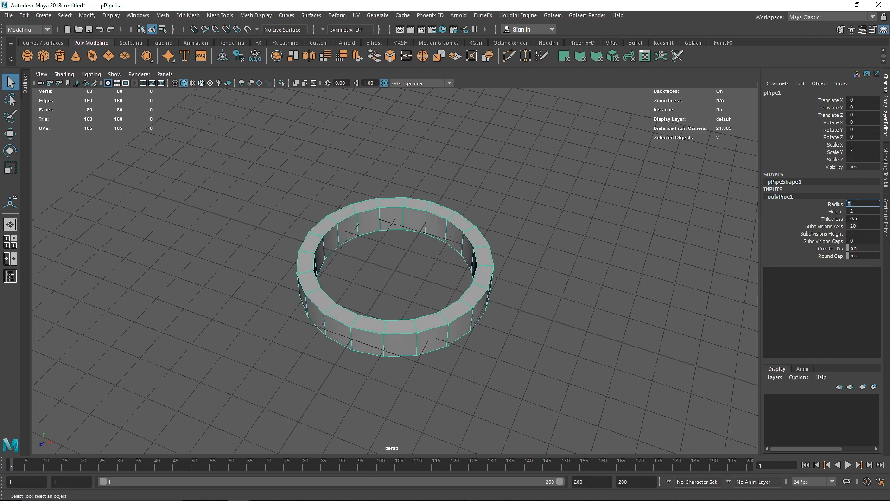
Set the pipe's thickness to 0.2 to make it a thin ring.
{"action": "scroll", "coordinate": [524, 274], "scroll_direction": "up", "scroll_amount": 5}
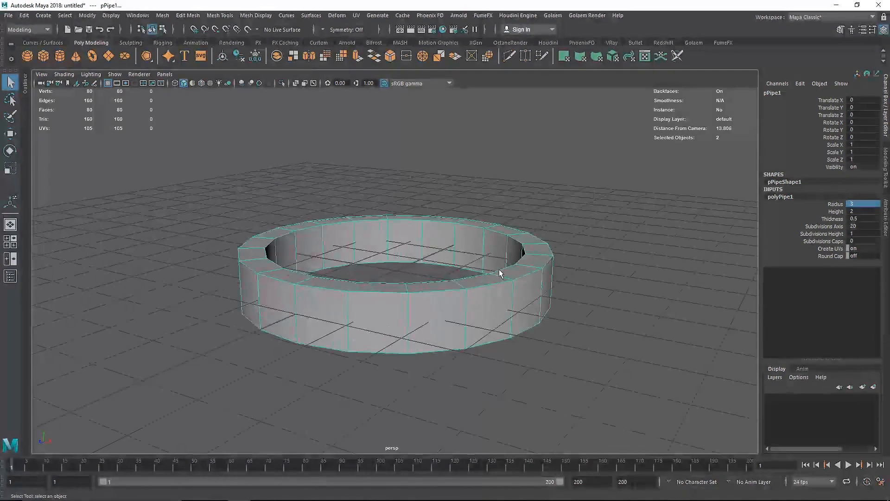
{"action": "left_click", "coordinate": [863, 219]}
{"action": "middle_click_drag", "start_coordinate": [862, 218], "coordinate": [863, 219]}
{"action": "double_click", "coordinate": [864, 219]}
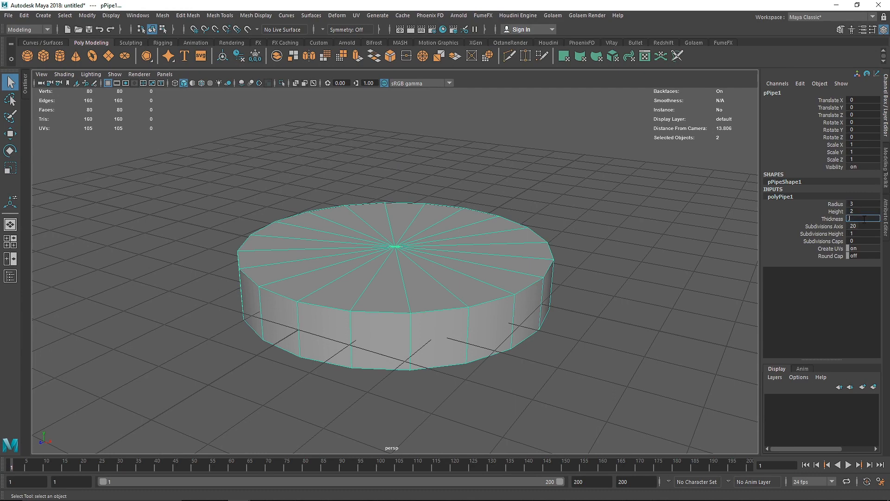
{"action": "type", "text": "0.2"}
{"action": "key", "text": "Return"}
Set the pipe's Subdivisions Axis to 60 and deselect it.
{"action": "left_click_drag", "start_coordinate": [585, 312], "coordinate": [415, 364], "text": "alt"}
{"action": "left_click", "coordinate": [602, 332]}
{"action": "left_click", "coordinate": [530, 303]}
{"action": "left_click", "coordinate": [792, 197]}
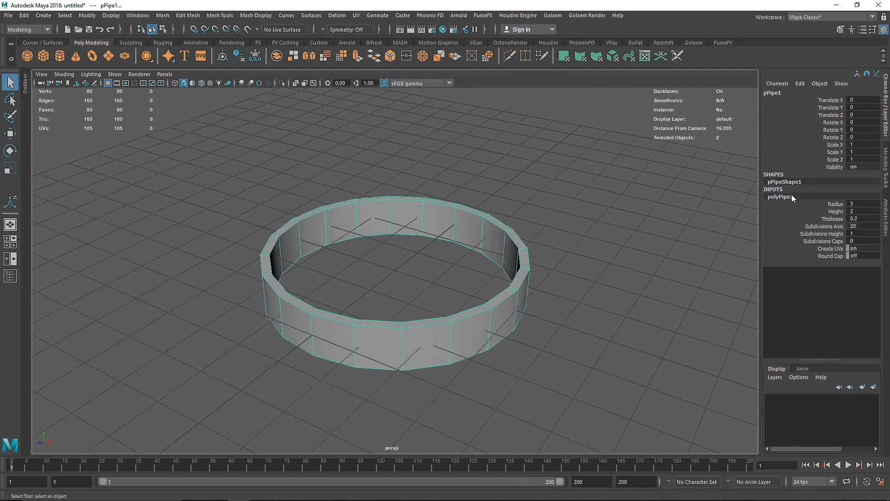
{"action": "left_click", "coordinate": [865, 226]}
{"action": "type", "text": "60"}
{"action": "key", "text": "Return"}
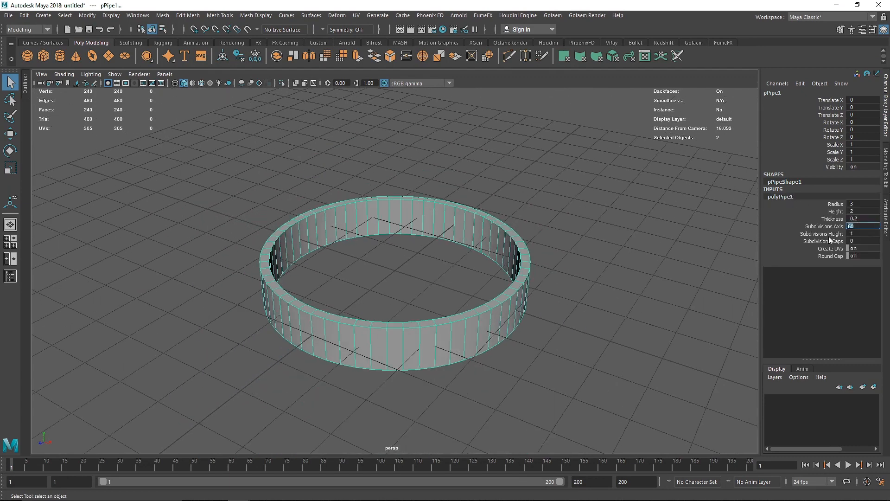
{"action": "left_click", "coordinate": [589, 297]}
Switch the ring to edge mode and select the outer and inner edge loops on its upper rim.
{"action": "scroll", "coordinate": [467, 310], "scroll_direction": "up", "scroll_amount": 5}
{"action": "left_click_drag", "start_coordinate": [467, 311], "coordinate": [404, 298], "text": "alt"}
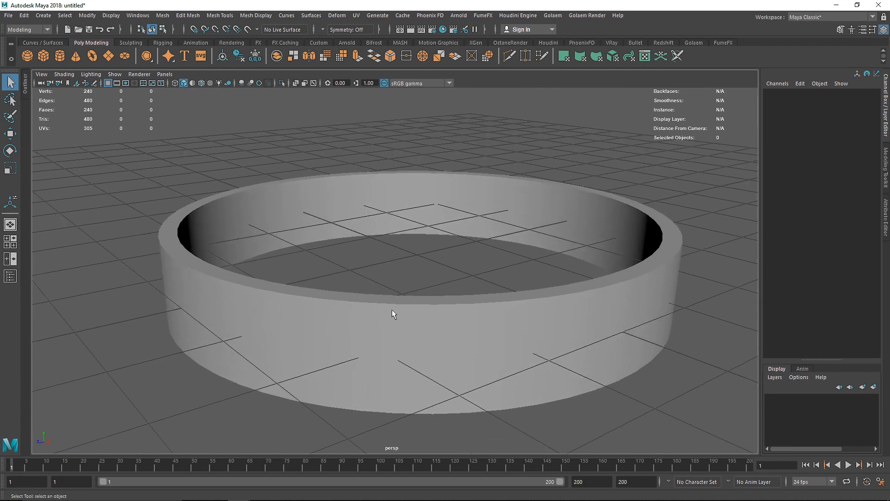
{"action": "left_click", "coordinate": [392, 310]}
{"action": "left_click_drag", "start_coordinate": [331, 320], "coordinate": [320, 362], "text": "alt"}
{"action": "right_click_drag", "start_coordinate": [299, 348], "coordinate": [350, 364], "text": "alt"}
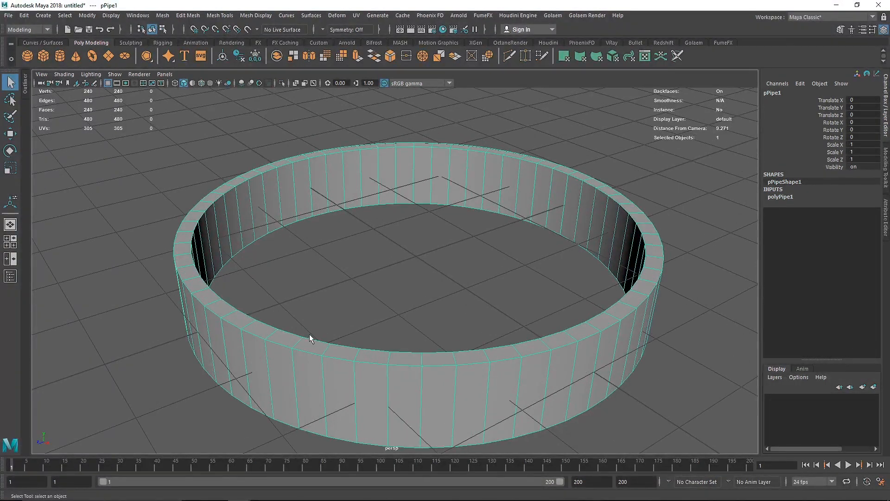
{"action": "right_click", "coordinate": [298, 351]}
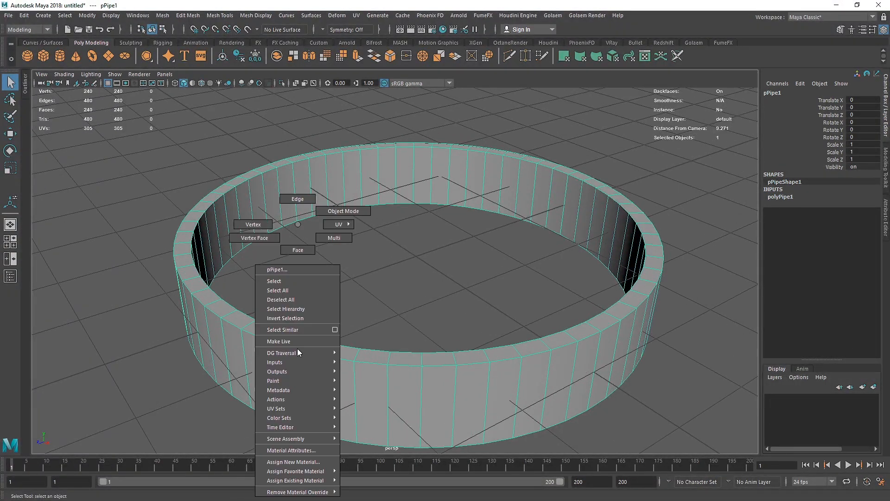
{"action": "left_click", "coordinate": [297, 192]}
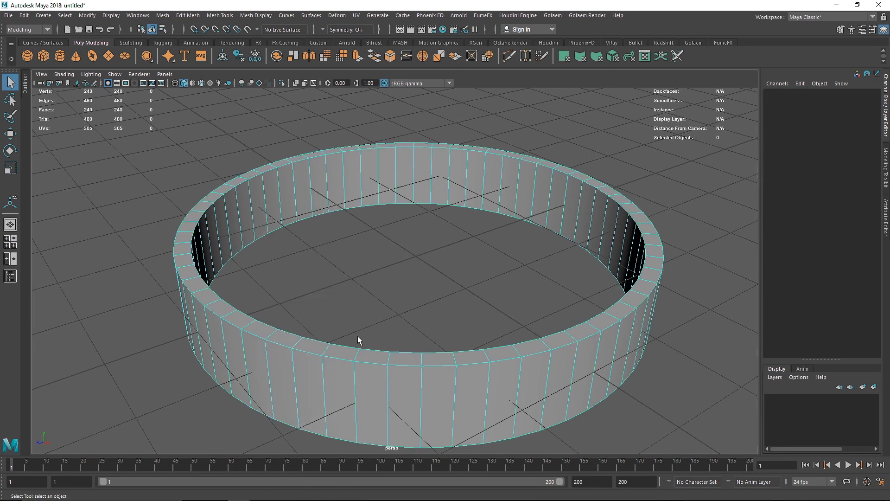
{"action": "left_click", "coordinate": [341, 356]}
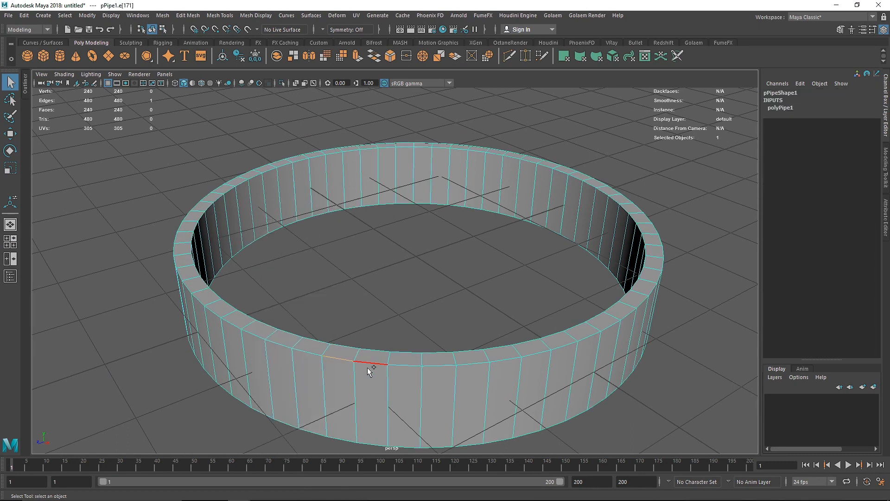
{"action": "double_click", "coordinate": [369, 365]}
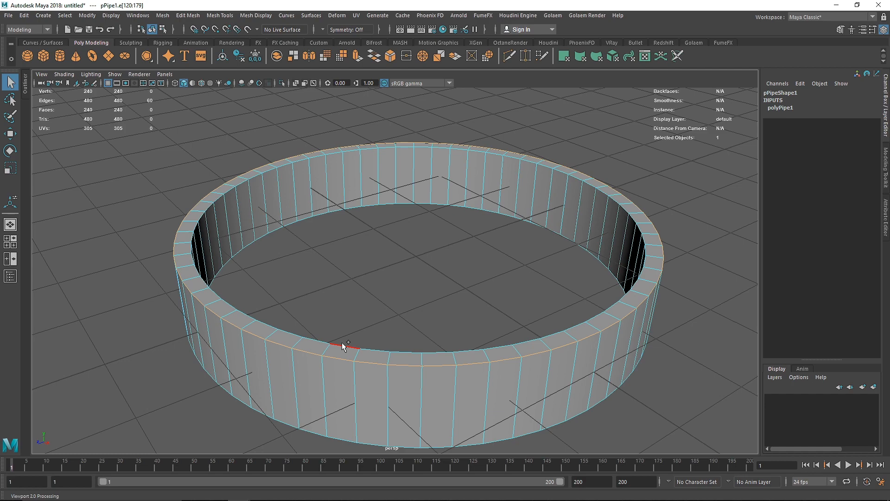
{"action": "double_click", "coordinate": [386, 351], "text": "shift"}
Add the outer and inner edge loops of the ring's lower rim to the selection.
{"action": "left_click_drag", "start_coordinate": [416, 388], "coordinate": [396, 234], "text": "alt"}
{"action": "left_click", "coordinate": [419, 188], "text": "shift"}
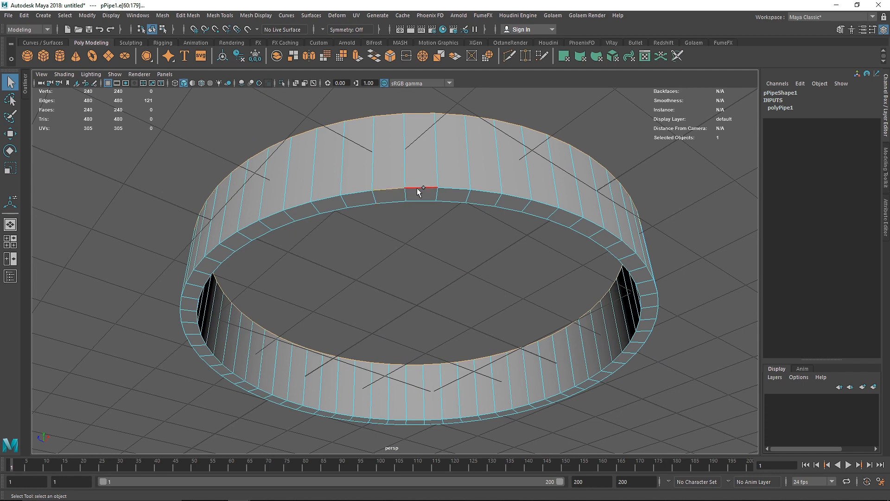
{"action": "double_click", "coordinate": [419, 188], "text": "shift"}
{"action": "double_click", "coordinate": [414, 200], "text": "shift"}
{"action": "left_click_drag", "start_coordinate": [414, 199], "coordinate": [451, 272], "text": "alt"}
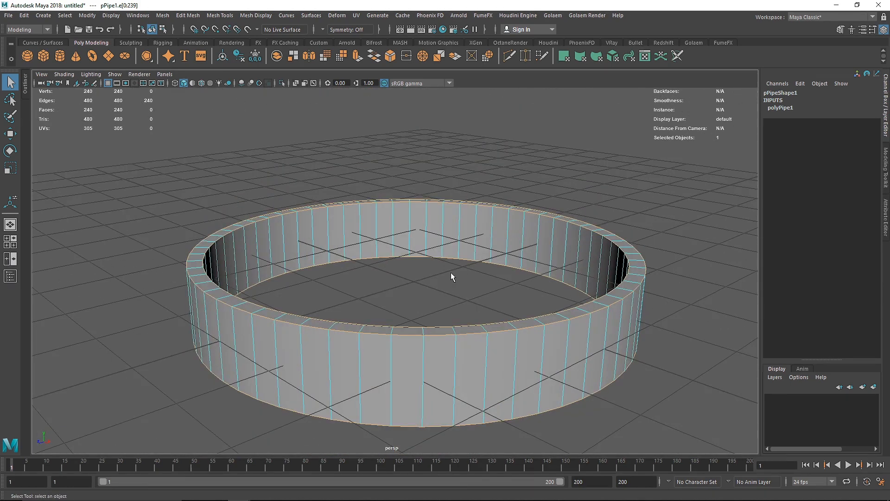
Bevel the selected rim edges with a fraction of 0.2.
{"action": "left_click", "coordinate": [193, 17]}
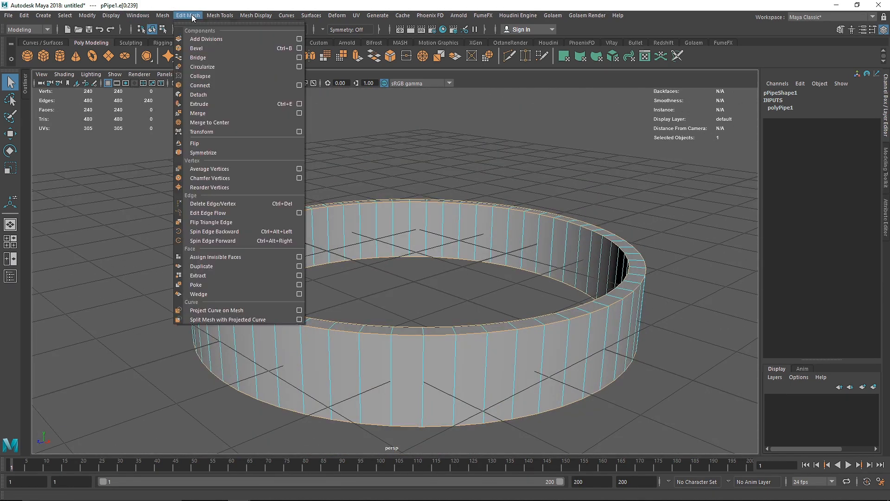
{"action": "left_click", "coordinate": [219, 49]}
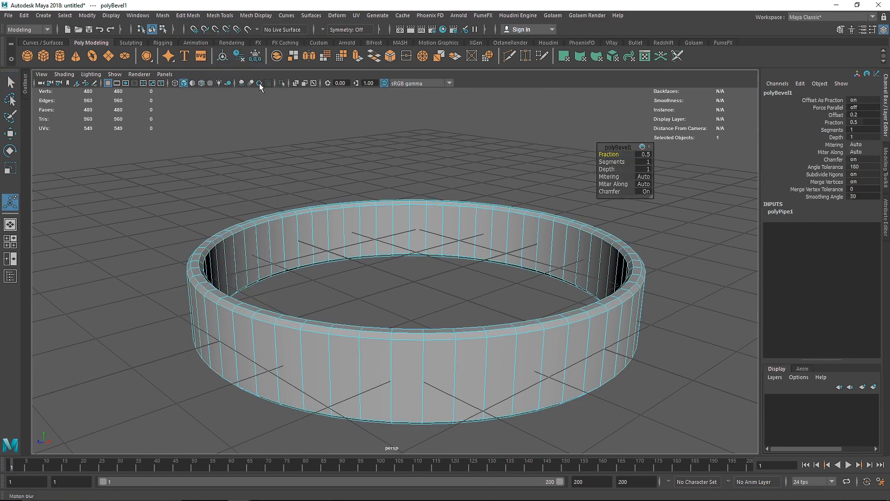
{"action": "left_click_drag", "start_coordinate": [527, 217], "coordinate": [525, 278], "text": "alt"}
{"action": "right_click_drag", "start_coordinate": [525, 278], "coordinate": [558, 306], "text": "alt"}
{"action": "middle_click_drag", "start_coordinate": [559, 306], "coordinate": [509, 302], "text": "alt"}
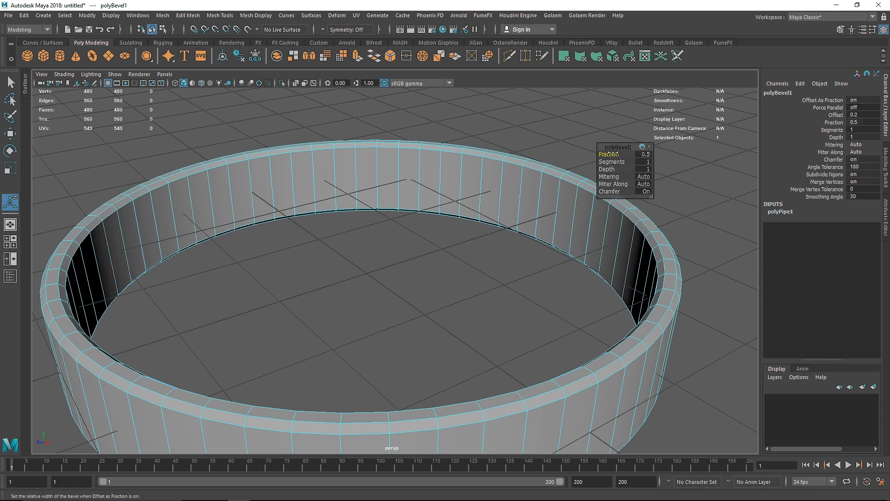
{"action": "left_click_drag", "start_coordinate": [613, 152], "coordinate": [613, 153]}
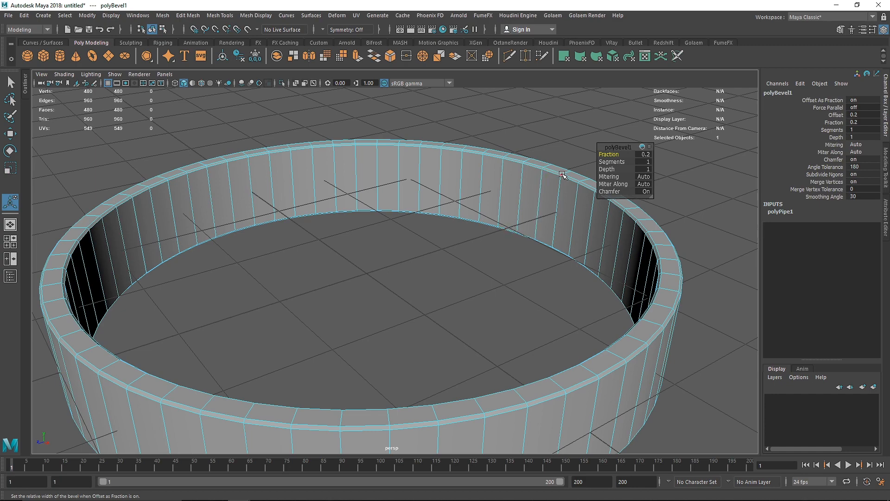
{"action": "left_click_drag", "start_coordinate": [600, 163], "coordinate": [556, 164]}
Return the ring to object mode and scale it along Y to about 0.945.
{"action": "scroll", "coordinate": [388, 284], "scroll_direction": "down", "scroll_amount": 3}
{"action": "mouse_move", "coordinate": [387, 284]}
{"action": "left_mouse_down", "text": "alt"}
{"action": "mouse_move", "coordinate": [383, 266]}
{"action": "mouse_move", "coordinate": [381, 276]}
{"action": "left_mouse_up", "text": "alt"}
{"action": "right_click_drag", "start_coordinate": [341, 212], "coordinate": [430, 156]}
{"action": "left_click", "coordinate": [430, 167]}
{"action": "mouse_move", "coordinate": [376, 231]}
{"action": "left_mouse_down", "text": "alt"}
{"action": "mouse_move", "coordinate": [371, 278]}
{"action": "mouse_move", "coordinate": [385, 232]}
{"action": "mouse_move", "coordinate": [369, 241]}
{"action": "left_mouse_up", "text": "alt"}
{"action": "left_click", "coordinate": [385, 233]}
{"action": "key", "text": "r"}
{"action": "left_click", "coordinate": [413, 216]}
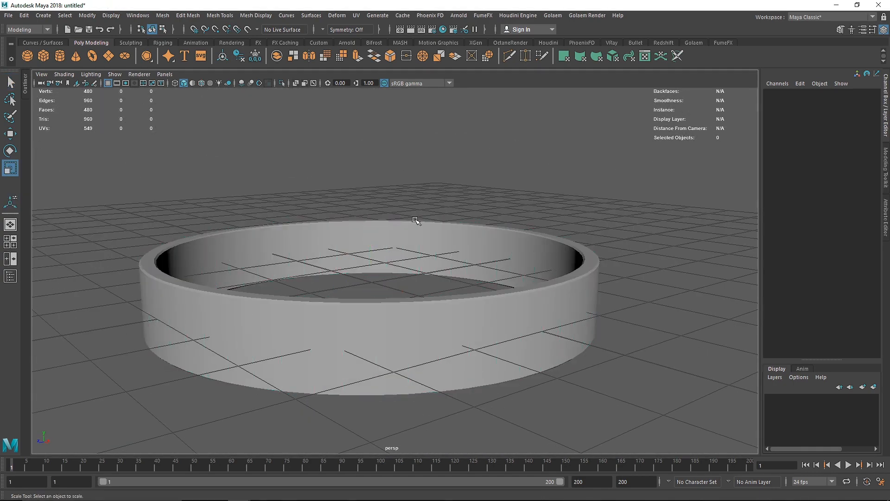
Select the whole ring and bring up the MASH tools.
{"action": "left_click_drag", "start_coordinate": [415, 220], "coordinate": [381, 263], "text": "alt"}
{"action": "scroll", "coordinate": [386, 295], "scroll_direction": "down", "scroll_amount": 4}
{"action": "scroll", "coordinate": [380, 263], "scroll_direction": "down", "scroll_amount": 4}
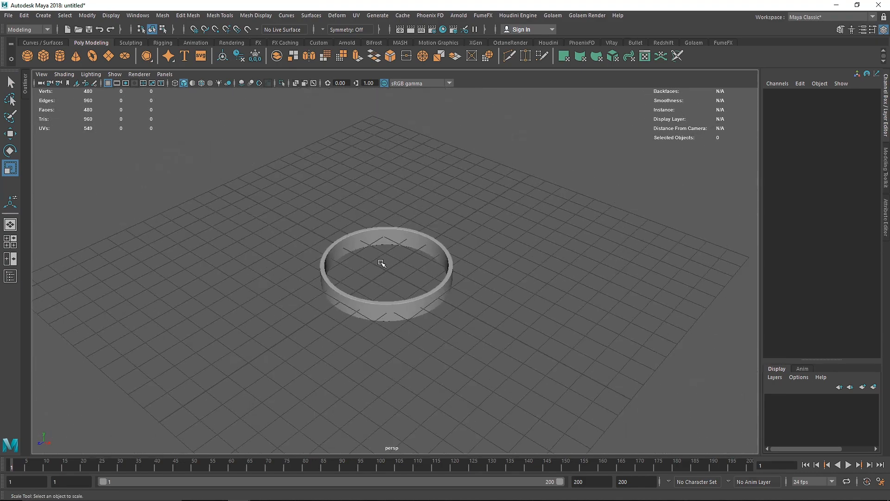
{"action": "left_click", "coordinate": [417, 247]}
{"action": "scroll", "coordinate": [394, 260], "scroll_direction": "up", "scroll_amount": 5}
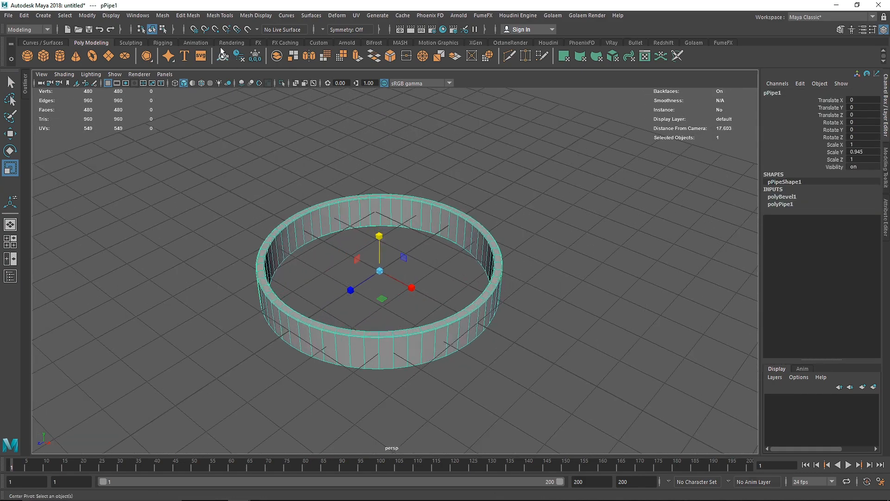
{"action": "left_click", "coordinate": [396, 42]}
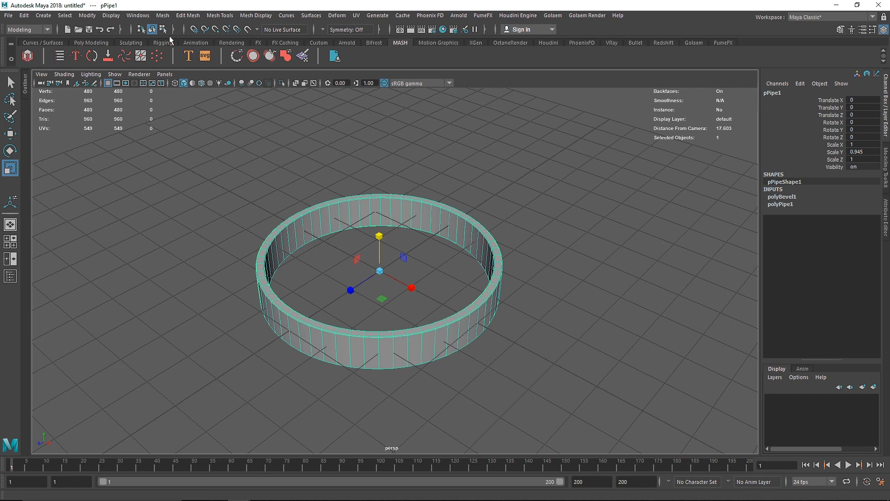
Check in the Plug-in Manager whether MASH.mll is loaded and set to auto load.
{"action": "left_click", "coordinate": [140, 16]}
{"action": "mouse_move", "coordinate": [177, 103]}
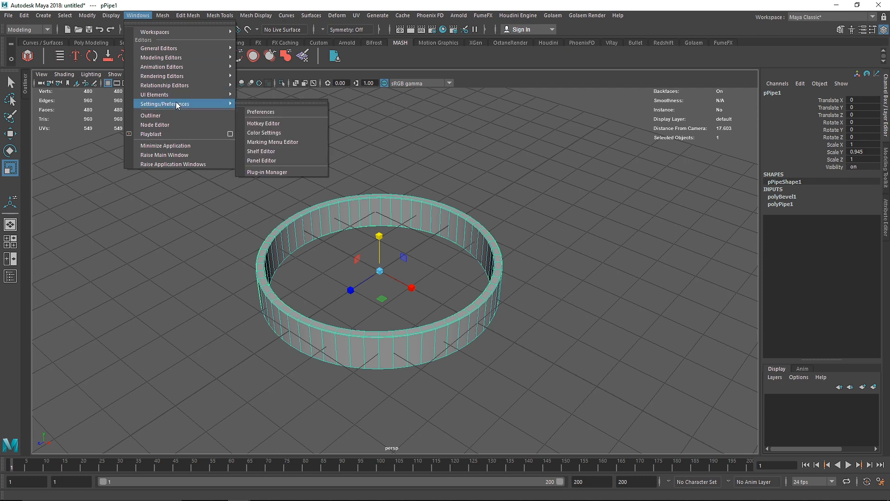
{"action": "left_click", "coordinate": [281, 173]}
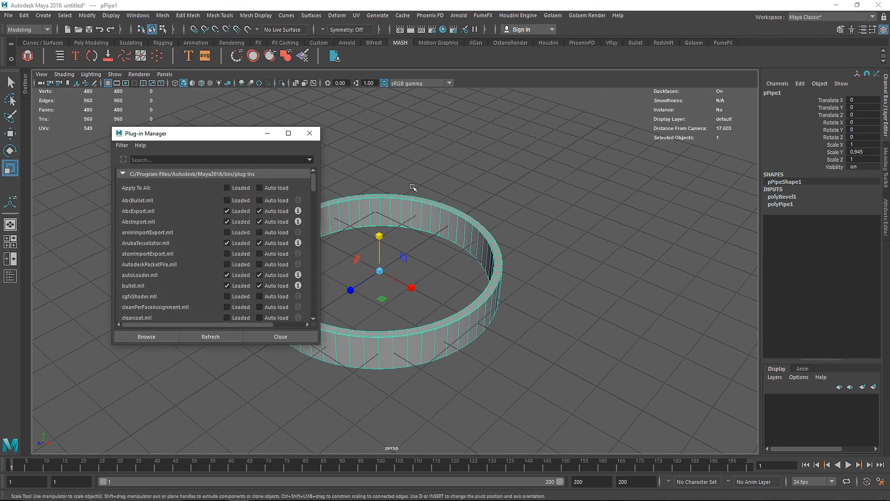
{"action": "left_click_drag", "start_coordinate": [319, 188], "coordinate": [318, 292]}
{"action": "scroll", "coordinate": [175, 268], "scroll_direction": "down", "scroll_amount": 3}
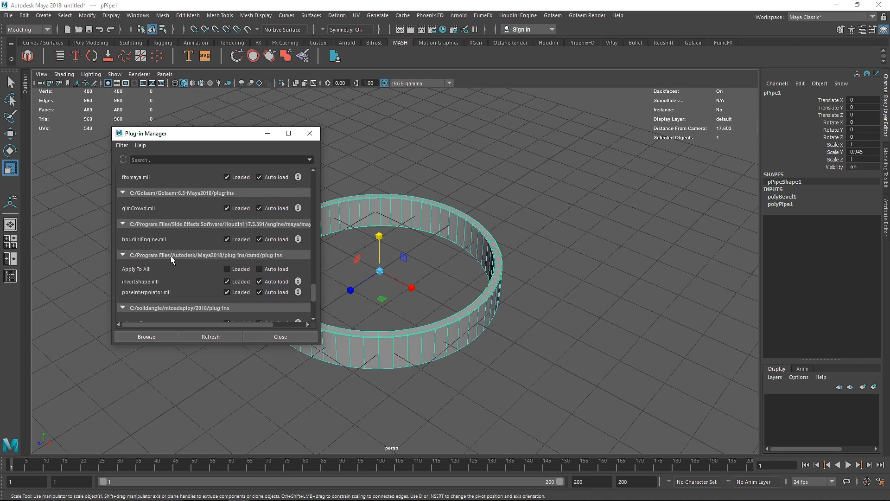
{"action": "scroll", "coordinate": [171, 254], "scroll_direction": "up", "scroll_amount": 2}
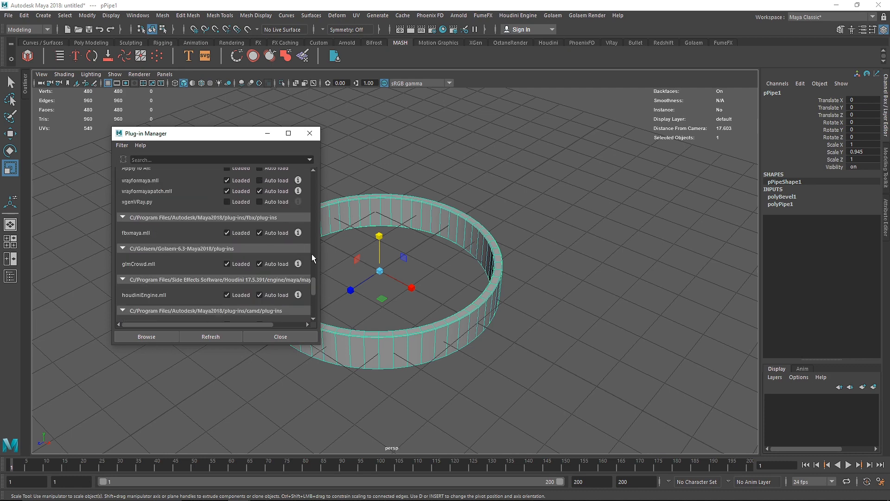
{"action": "scroll", "coordinate": [314, 287], "scroll_direction": "down", "scroll_amount": 9}
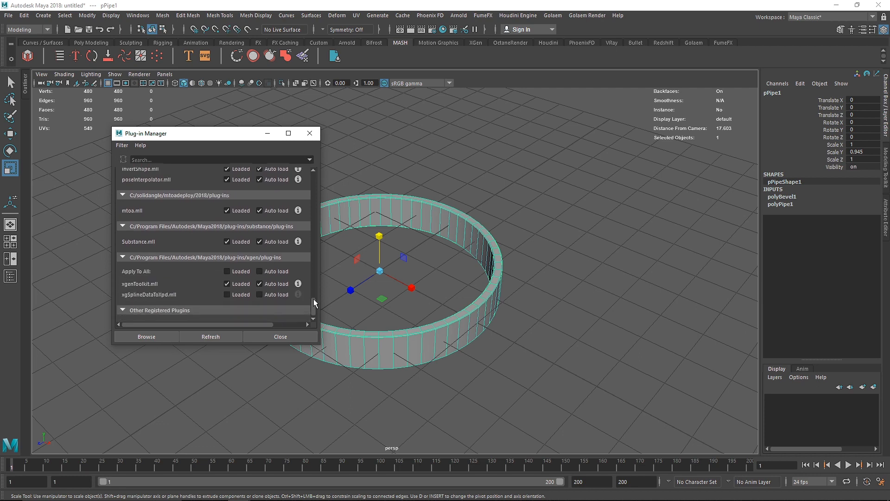
{"action": "left_click_drag", "start_coordinate": [313, 299], "coordinate": [323, 264]}
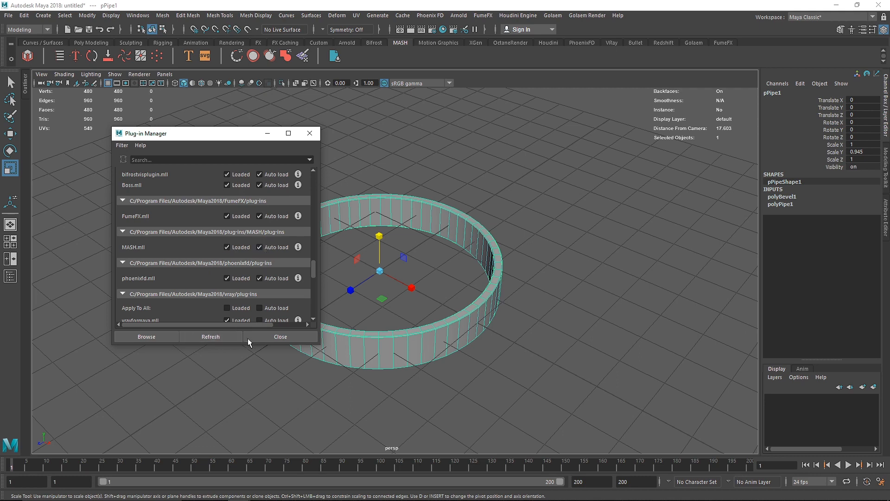
{"action": "left_click", "coordinate": [277, 335]}
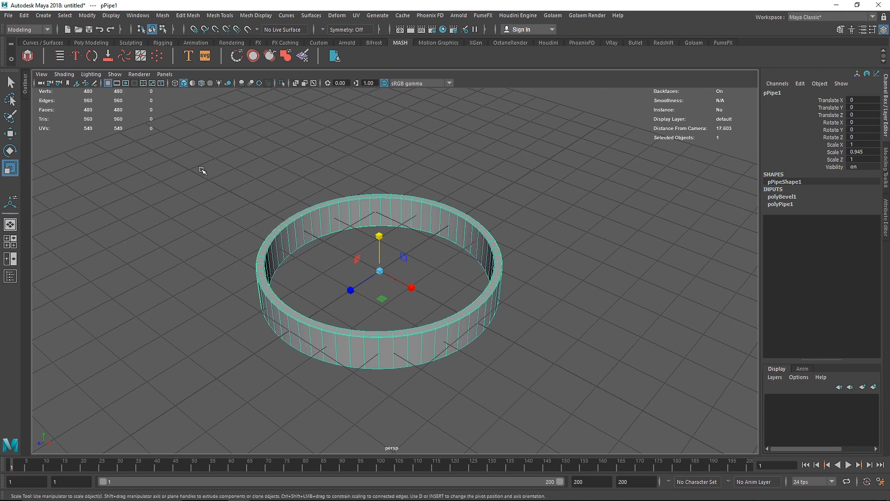
Create a MASH network from the selected ring.
{"action": "left_click", "coordinate": [28, 56]}
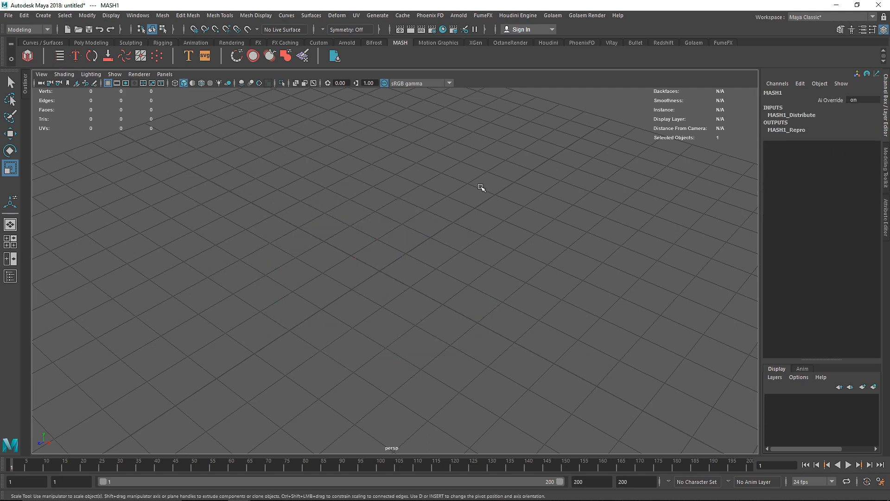
{"action": "left_click_drag", "start_coordinate": [528, 228], "coordinate": [571, 188], "text": "alt"}
{"action": "scroll", "coordinate": [468, 278], "scroll_direction": "down", "scroll_amount": 4}
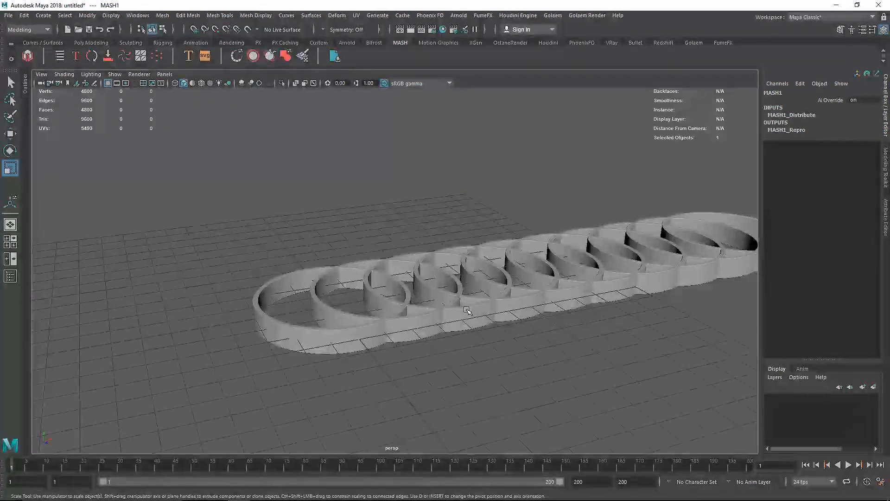
Select the replicated ring mesh and display the attributes of its MASH1_Distribute node.
{"action": "left_click_drag", "start_coordinate": [467, 260], "coordinate": [500, 312], "text": "alt"}
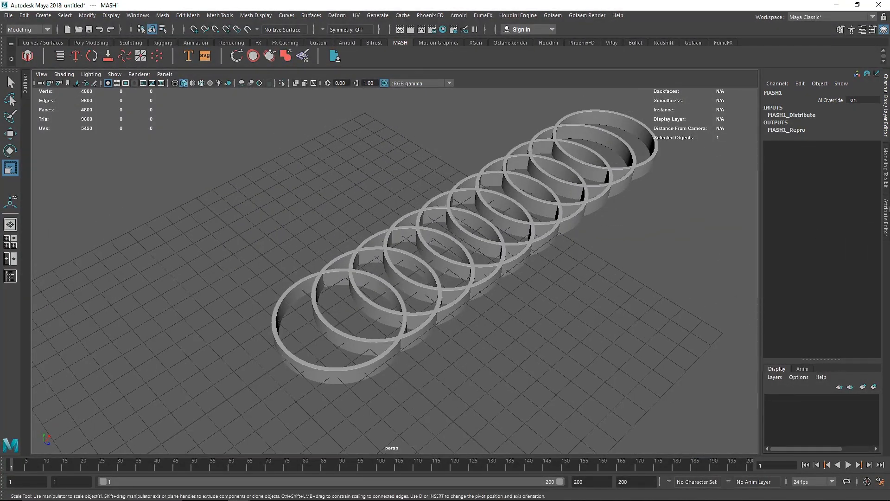
{"action": "left_click", "coordinate": [308, 326]}
{"action": "left_click", "coordinate": [318, 381]}
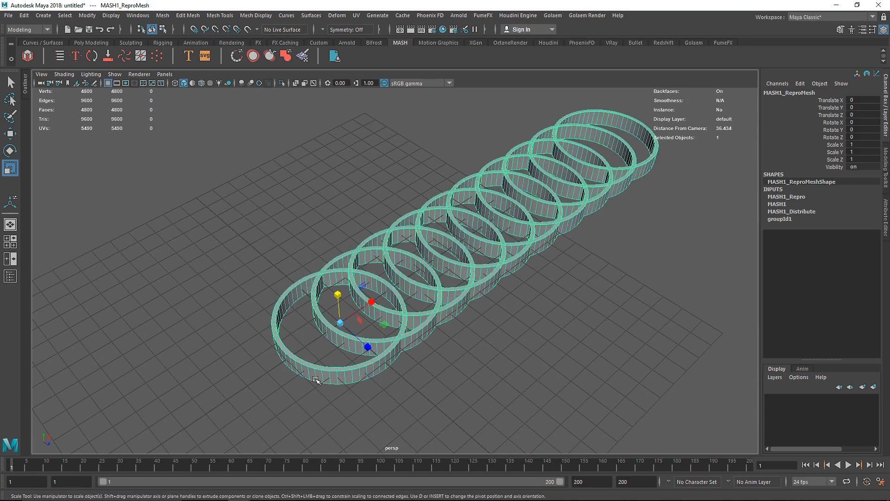
{"action": "key", "text": "ctrl+a"}
{"action": "left_click", "coordinate": [851, 89]}
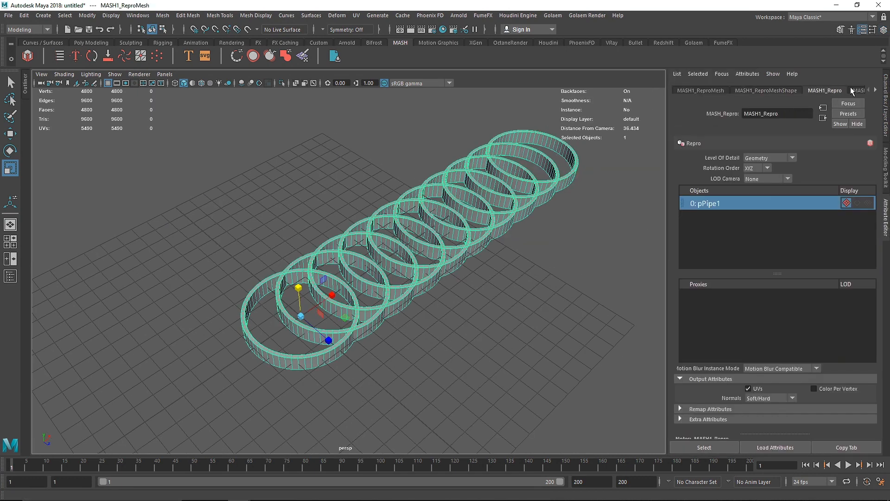
{"action": "scroll", "coordinate": [850, 91], "scroll_direction": "down", "scroll_amount": 1}
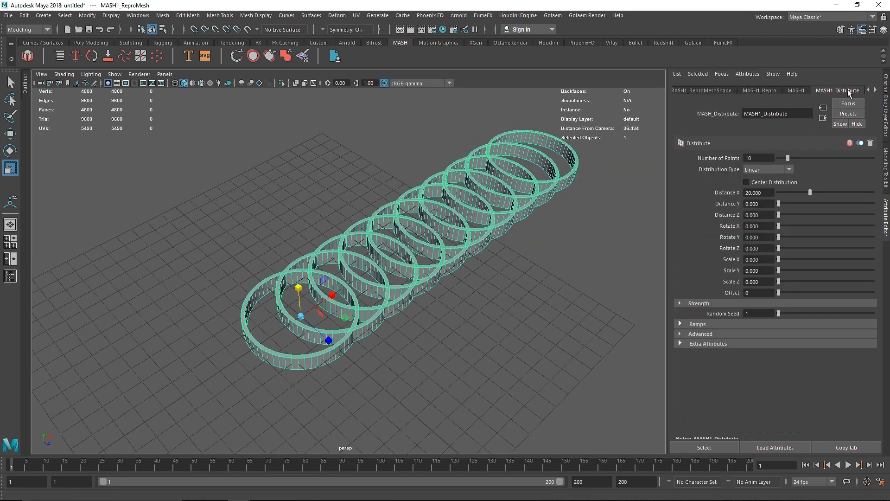
{"action": "scroll", "coordinate": [849, 90], "scroll_direction": "up", "scroll_amount": 1}
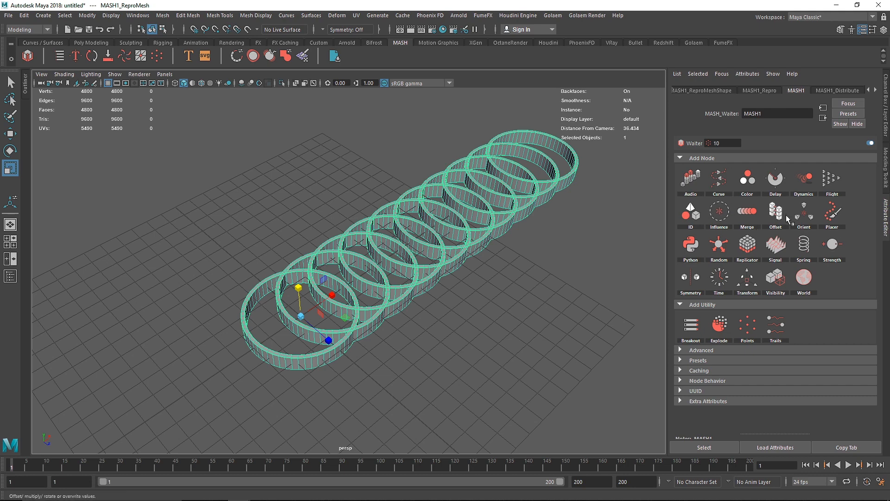
{"action": "left_click", "coordinate": [827, 89]}
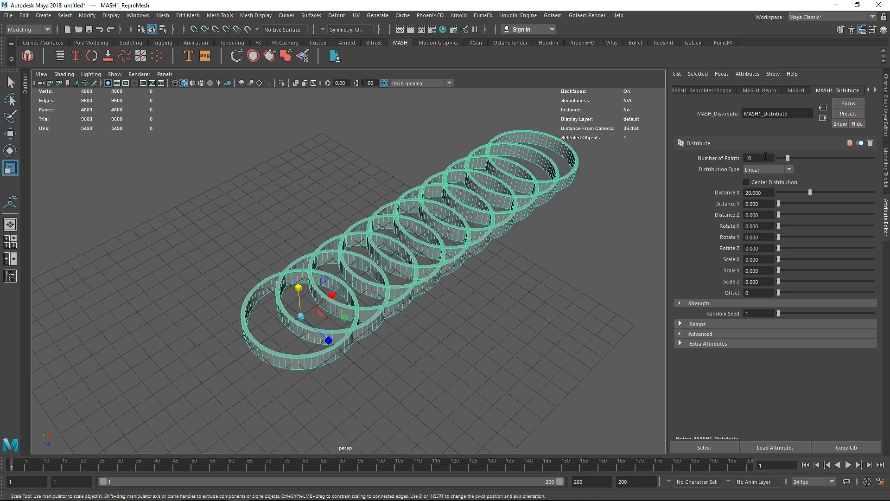
Set the distribution's Number of Points to 5 and its Distance X to 0, keeping the Linear type.
{"action": "mouse_move", "coordinate": [788, 158]}
{"action": "left_mouse_down"}
{"action": "mouse_move", "coordinate": [802, 161]}
{"action": "mouse_move", "coordinate": [787, 161]}
{"action": "left_mouse_up"}
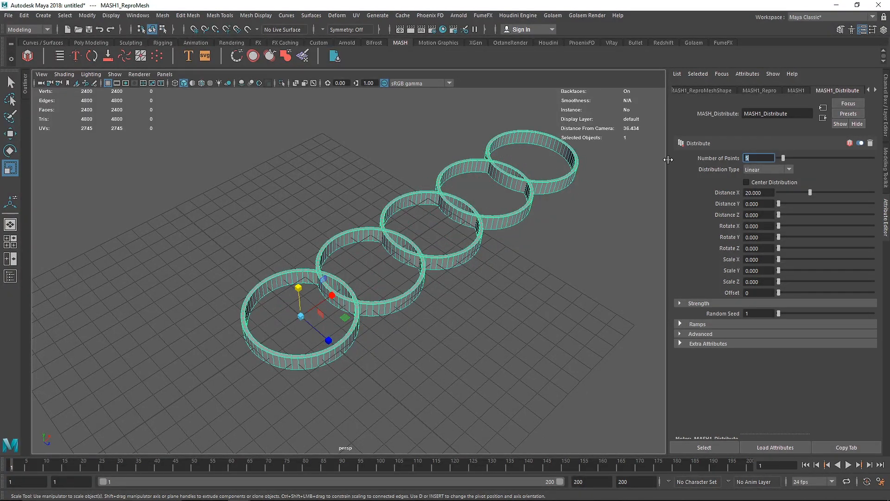
{"action": "left_click", "coordinate": [766, 166]}
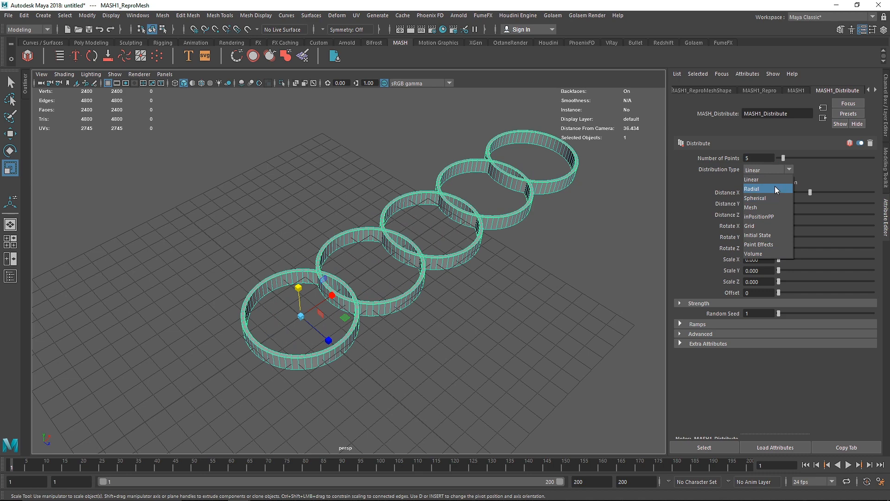
{"action": "left_click", "coordinate": [683, 174]}
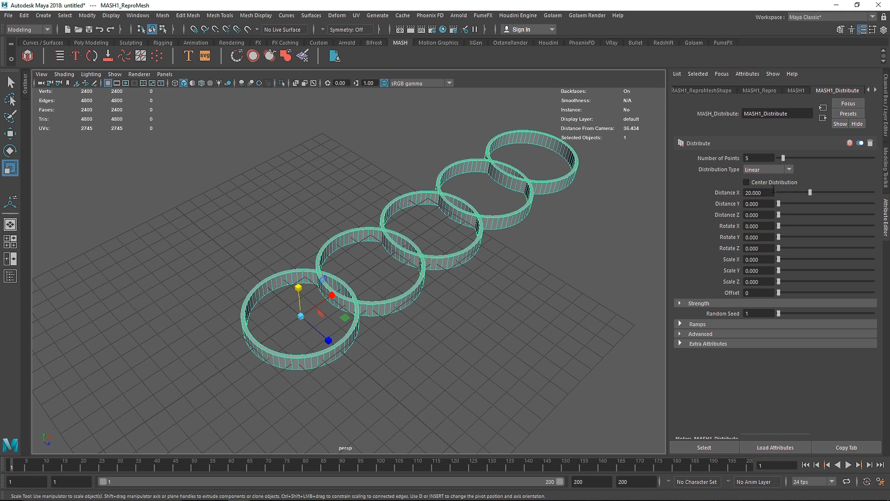
{"action": "left_click", "coordinate": [759, 193]}
{"action": "left_click_drag", "start_coordinate": [810, 190], "coordinate": [770, 205]}
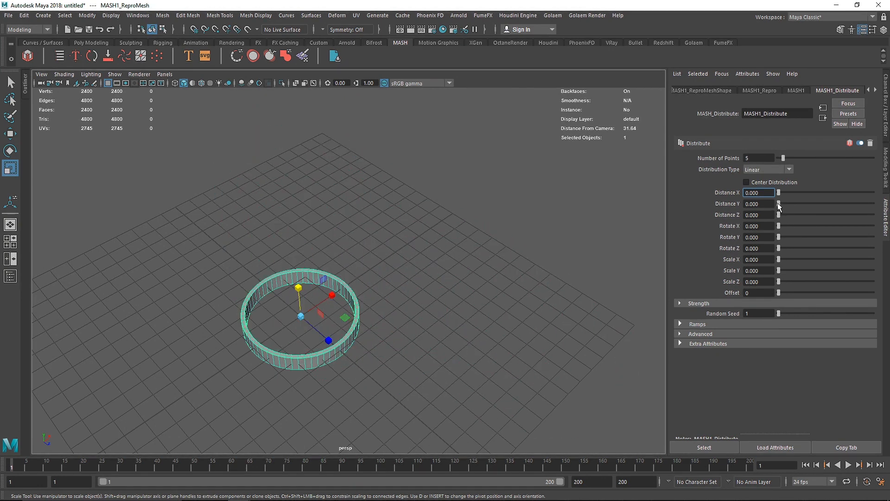
{"action": "left_click_drag", "start_coordinate": [779, 206], "coordinate": [775, 206]}
Set the distribution's Rotate X to about 90.9 and inspect the fanned rings up close.
{"action": "left_click", "coordinate": [765, 226]}
{"action": "left_click_drag", "start_coordinate": [779, 228], "coordinate": [802, 228]}
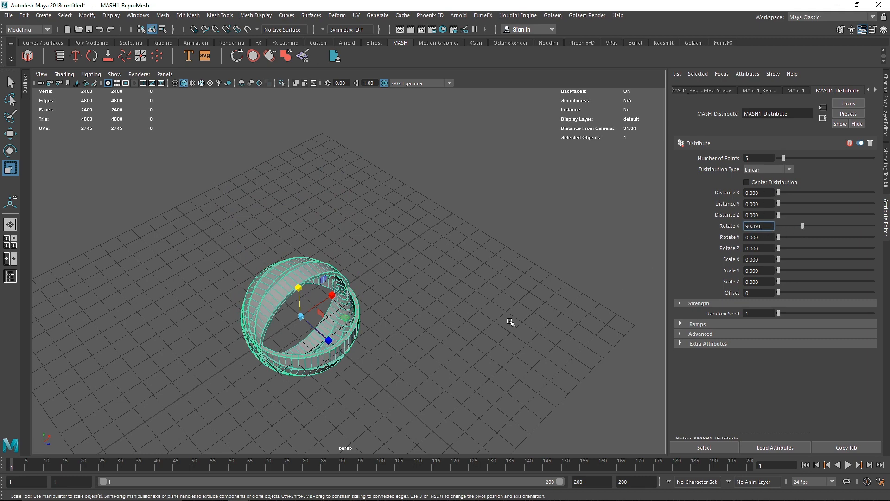
{"action": "left_click", "coordinate": [477, 333]}
{"action": "scroll", "coordinate": [388, 332], "scroll_direction": "up", "scroll_amount": 10}
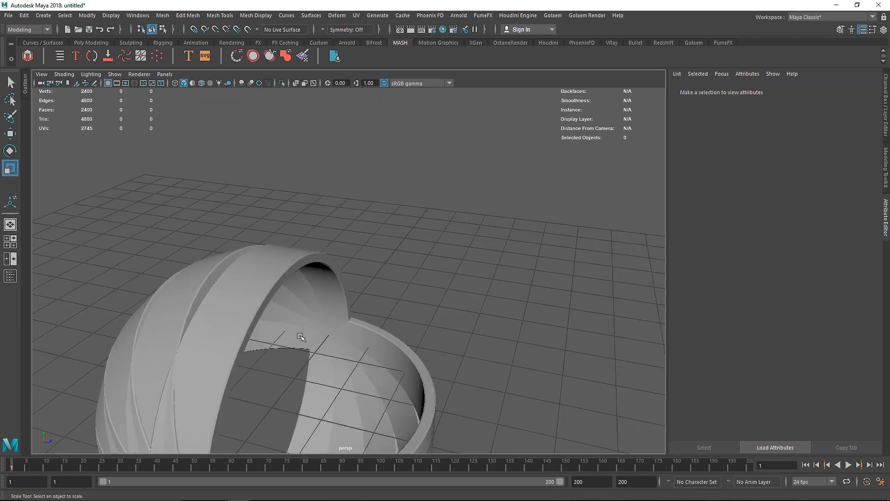
{"action": "scroll", "coordinate": [341, 245], "scroll_direction": "down", "scroll_amount": 5}
{"action": "left_click", "coordinate": [405, 297]}
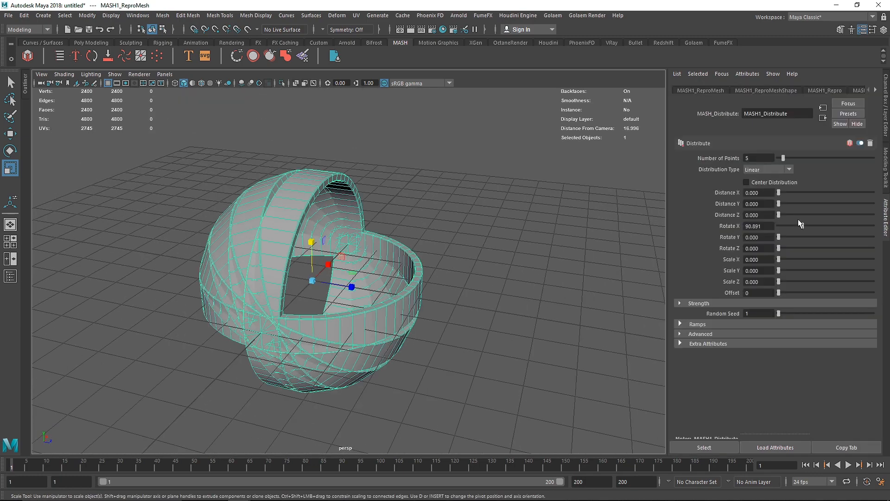
Set the distribution's Rotate X to about 112.3, Rotate Y to about 213.9 and Rotate Z to about 78.4.
{"action": "mouse_move", "coordinate": [798, 224]}
{"action": "left_mouse_down"}
{"action": "mouse_move", "coordinate": [784, 223]}
{"action": "mouse_move", "coordinate": [796, 224]}
{"action": "mouse_move", "coordinate": [797, 238]}
{"action": "mouse_move", "coordinate": [826, 237]}
{"action": "mouse_move", "coordinate": [798, 253]}
{"action": "mouse_move", "coordinate": [835, 236]}
{"action": "mouse_move", "coordinate": [798, 249]}
{"action": "mouse_move", "coordinate": [808, 226]}
{"action": "left_mouse_up"}
{"action": "left_click_drag", "start_coordinate": [542, 255], "coordinate": [374, 296], "text": "alt"}
{"action": "scroll", "coordinate": [372, 295], "scroll_direction": "up", "scroll_amount": 3}
{"action": "left_click", "coordinate": [562, 229]}
{"action": "left_click_drag", "start_coordinate": [427, 232], "coordinate": [308, 258], "text": "alt"}
{"action": "left_click", "coordinate": [309, 264]}
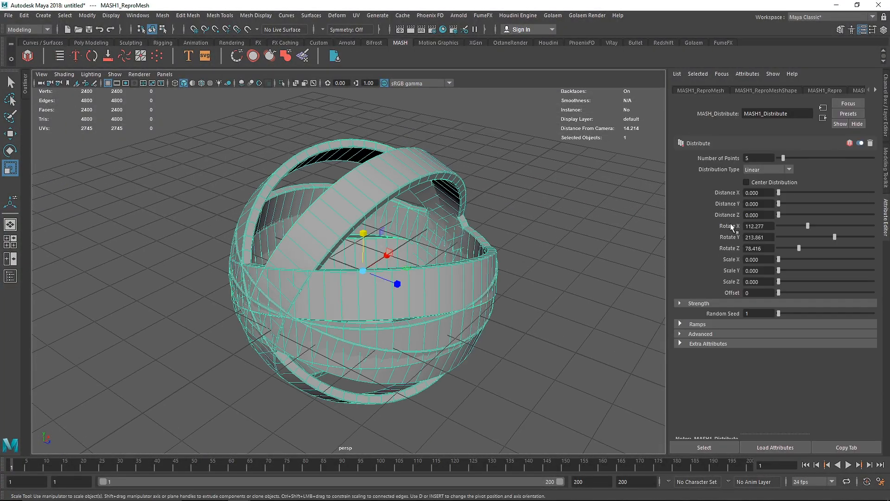
Try values of 0.1 and 1 for the distribution's Scale X, Y and Z and inspect the nested rings.
{"action": "left_click", "coordinate": [756, 258]}
{"action": "type", "text": ".1"}
{"action": "key", "text": "Tab"}
{"action": "type", "text": ".1"}
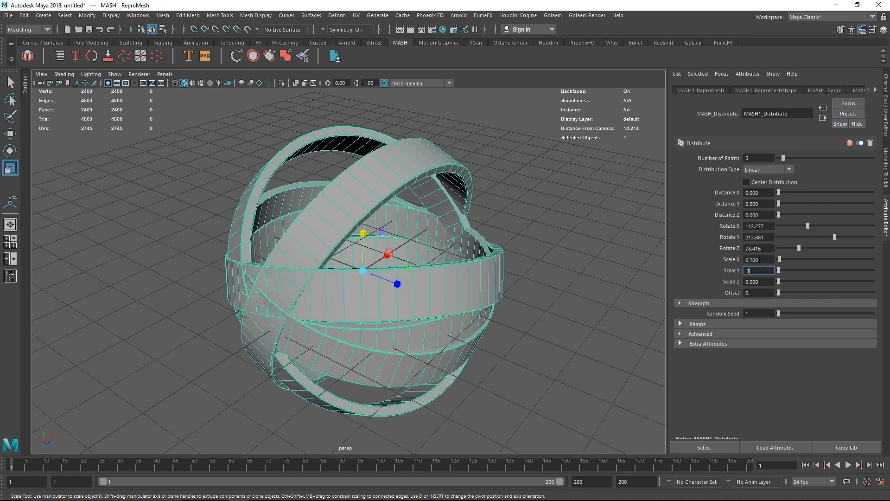
{"action": "key", "text": "Tab"}
{"action": "type", "text": ".1"}
{"action": "key", "text": "Tab"}
{"action": "left_click", "coordinate": [594, 237]}
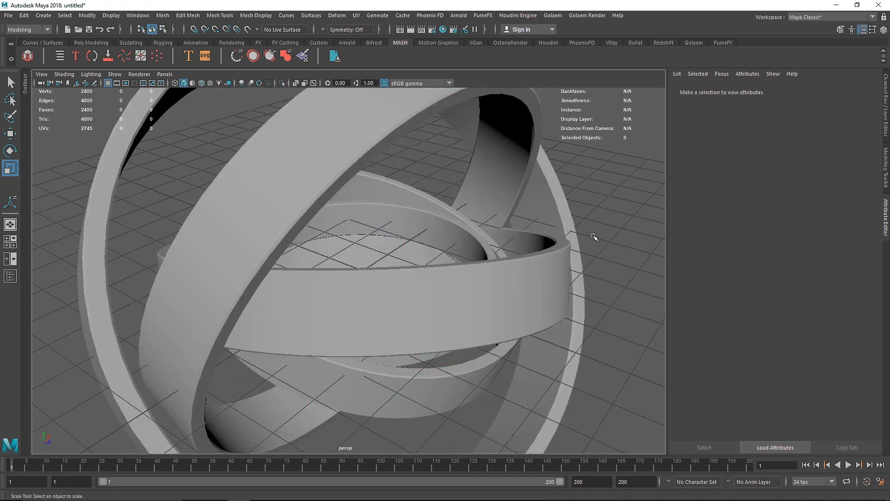
{"action": "right_click_drag", "start_coordinate": [593, 231], "coordinate": [485, 225], "text": "alt"}
{"action": "left_click_drag", "start_coordinate": [485, 224], "coordinate": [454, 236], "text": "alt"}
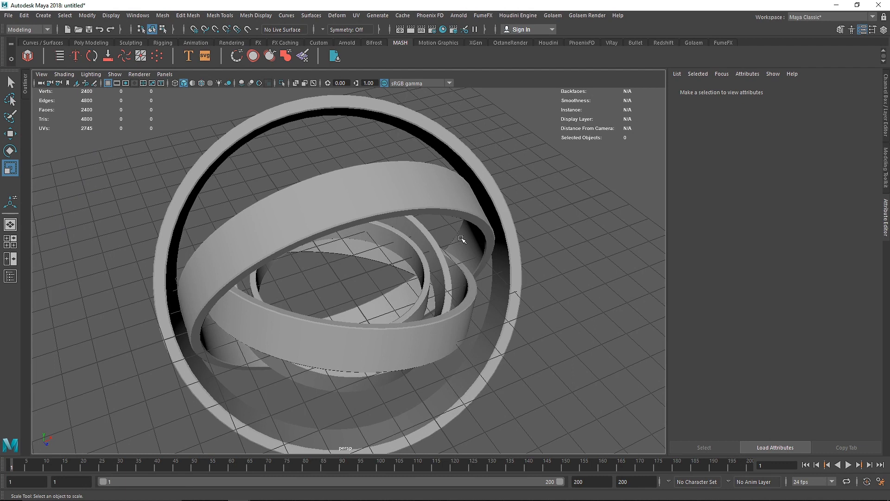
{"action": "left_click", "coordinate": [441, 243]}
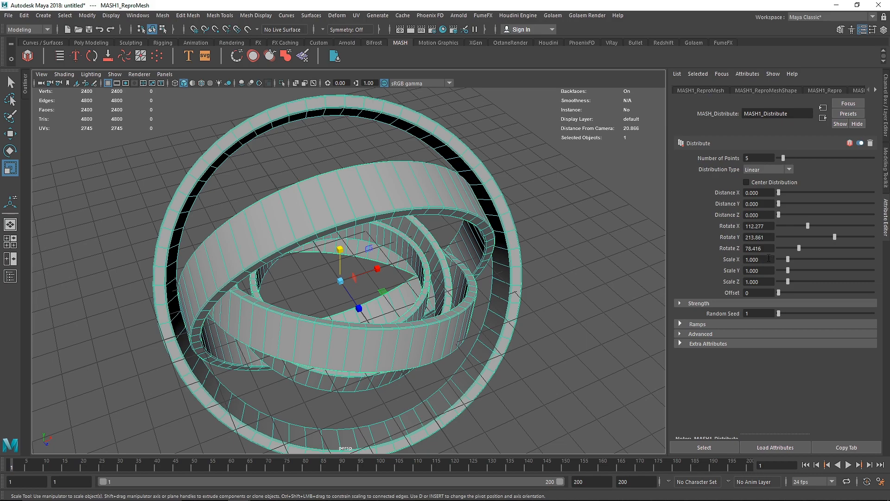
{"action": "mouse_move", "coordinate": [470, 300]}
{"action": "left_mouse_down", "text": "alt"}
{"action": "mouse_move", "coordinate": [490, 288]}
{"action": "mouse_move", "coordinate": [469, 297]}
{"action": "left_mouse_up", "text": "alt"}
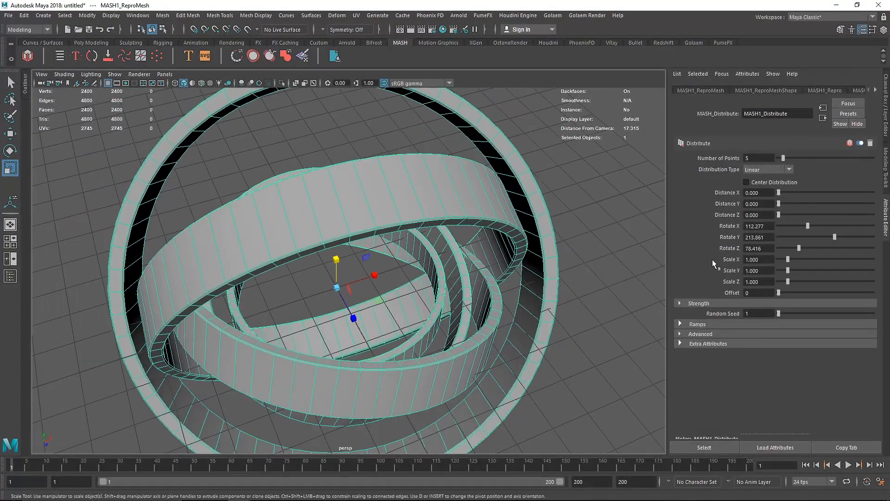
Set the distribution's Scale X, Y and Z back to 0.1 and inspect the gaps between the rings.
{"action": "left_click", "coordinate": [761, 261]}
{"action": "left_click_drag", "start_coordinate": [756, 256], "coordinate": [727, 278]}
{"action": "type", "text": ".1.1"}
{"action": "left_click", "coordinate": [608, 273]}
{"action": "scroll", "coordinate": [416, 280], "scroll_direction": "up", "scroll_amount": 5}
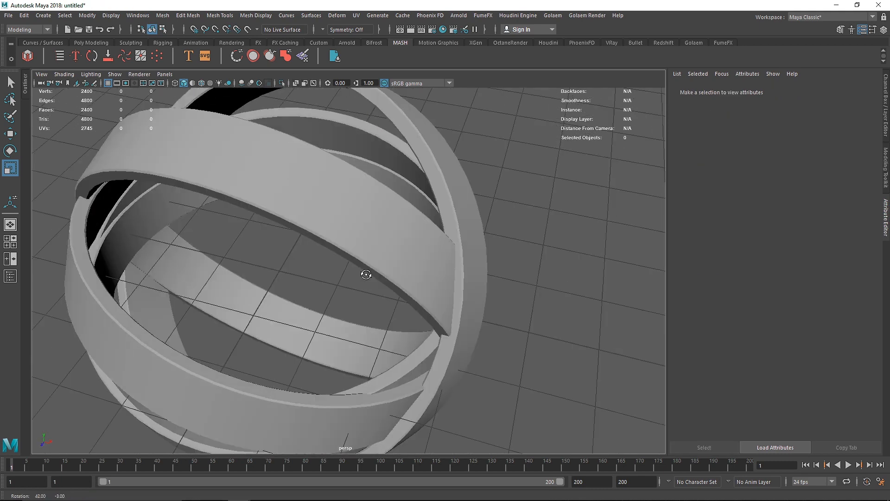
{"action": "left_click", "coordinate": [507, 261]}
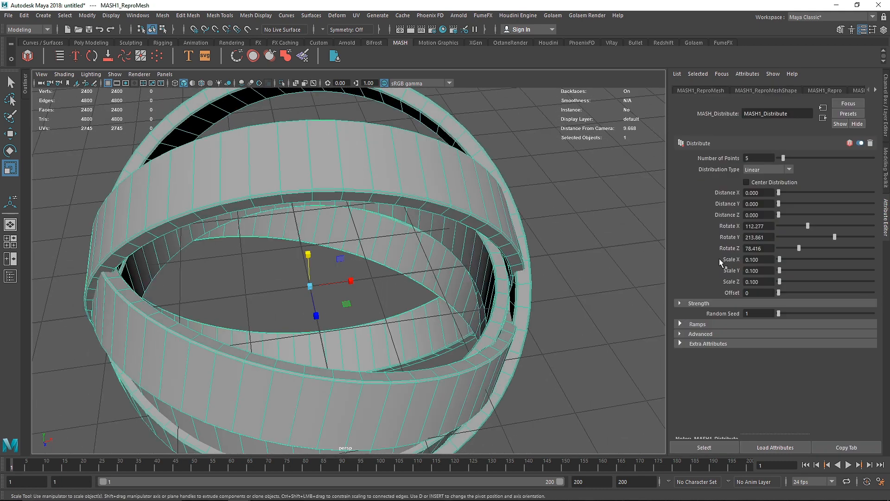
Set the distribution's Scale X, Y and Z to 0.5.
{"action": "left_click_drag", "start_coordinate": [760, 259], "coordinate": [731, 280]}
{"action": "type", "text": ".5.5.5"}
{"action": "left_click", "coordinate": [758, 272]}
{"action": "left_click_drag", "start_coordinate": [558, 267], "coordinate": [526, 252], "text": "alt"}
{"action": "scroll", "coordinate": [539, 258], "scroll_direction": "down", "scroll_amount": 4}
{"action": "scroll", "coordinate": [463, 257], "scroll_direction": "up", "scroll_amount": 1}
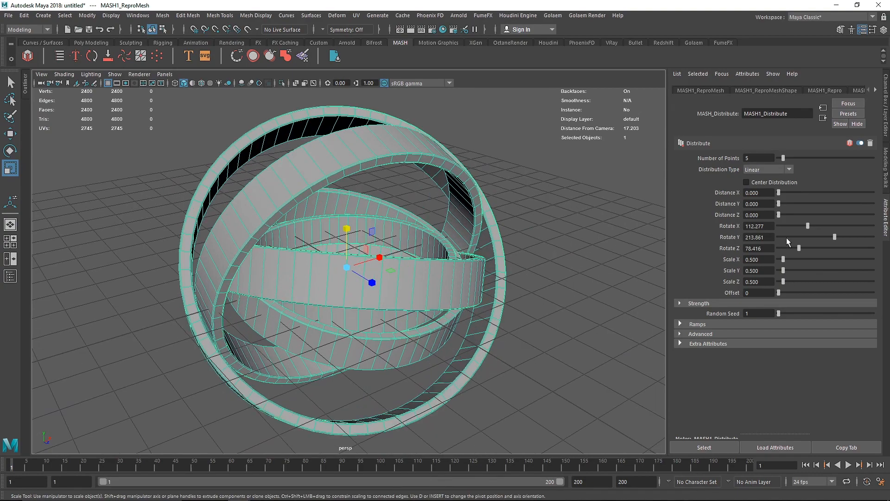
Set the distribution's Rotate Y to 360, Rotate Z to about 269.1 and Rotate X to about 169.3.
{"action": "left_click_drag", "start_coordinate": [834, 238], "coordinate": [877, 238]}
{"action": "left_click_drag", "start_coordinate": [510, 254], "coordinate": [453, 232], "text": "alt"}
{"action": "scroll", "coordinate": [403, 243], "scroll_direction": "down", "scroll_amount": 5}
{"action": "scroll", "coordinate": [452, 238], "scroll_direction": "up", "scroll_amount": 3}
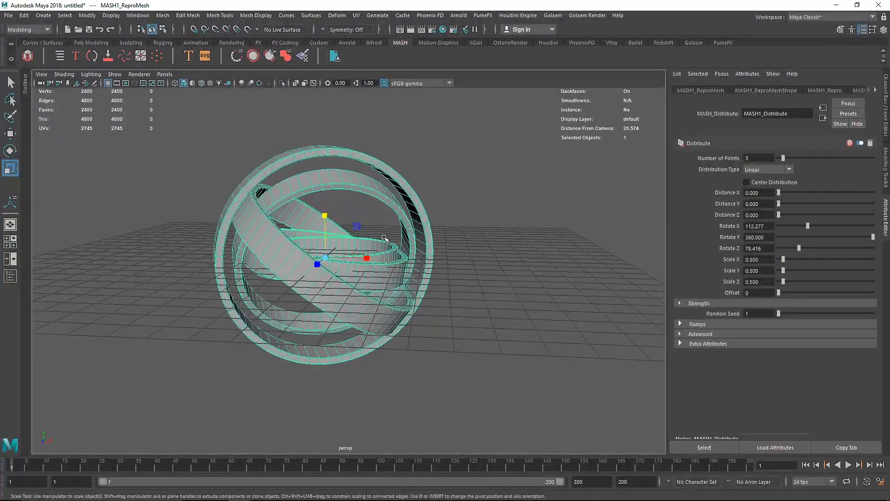
{"action": "left_click_drag", "start_coordinate": [800, 249], "coordinate": [849, 248]}
{"action": "mouse_move", "coordinate": [808, 226]}
{"action": "left_mouse_down"}
{"action": "mouse_move", "coordinate": [794, 226]}
{"action": "mouse_move", "coordinate": [833, 229]}
{"action": "mouse_move", "coordinate": [822, 229]}
{"action": "left_mouse_up"}
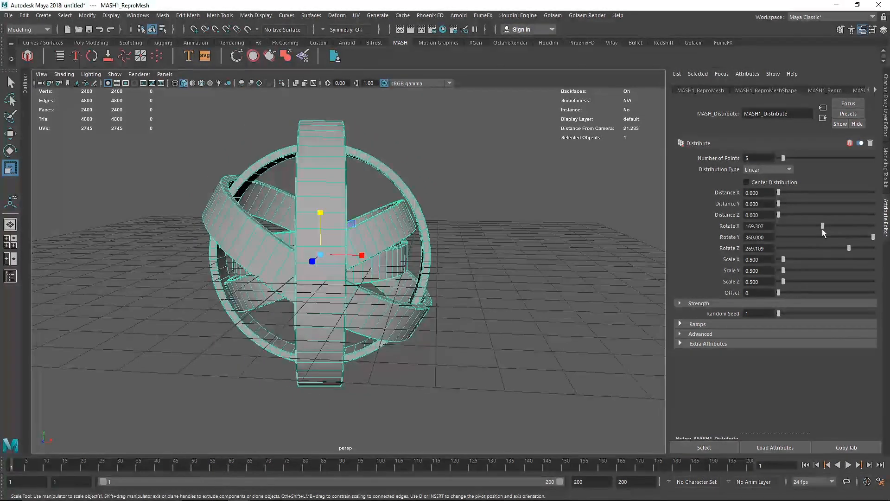
Reduce the distribution's Number of Points to 4.
{"action": "left_click", "coordinate": [759, 158]}
{"action": "type", "text": "4"}
{"action": "key", "text": "Return"}
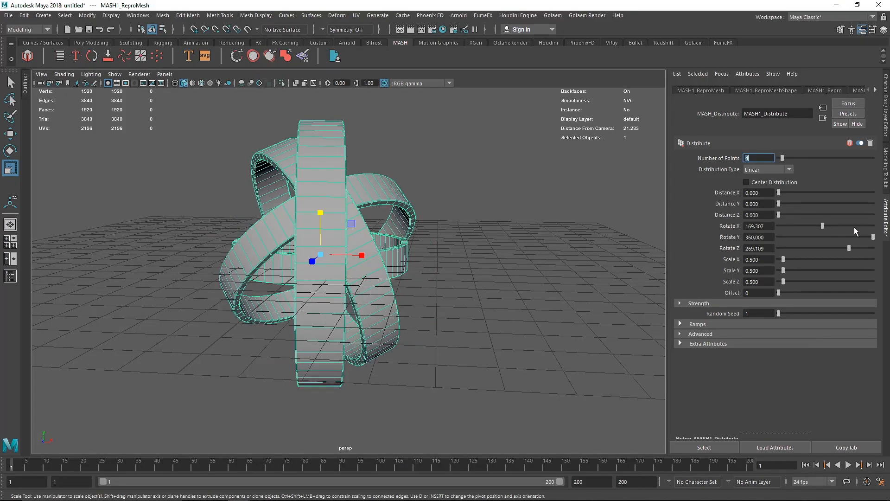
Set the distribution's Rotate X to about 222.8, Rotate Y to about 354.7 and Rotate Z to 0.
{"action": "left_click_drag", "start_coordinate": [856, 237], "coordinate": [777, 244]}
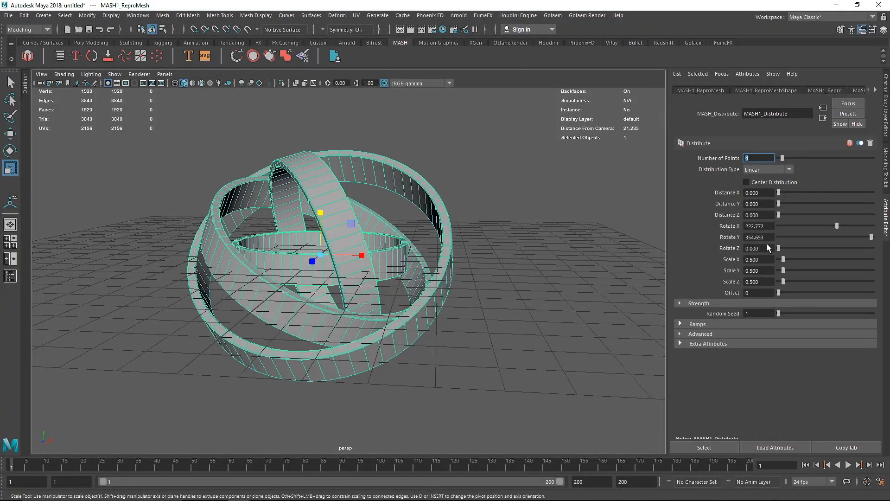
{"action": "left_click_drag", "start_coordinate": [493, 260], "coordinate": [389, 276], "text": "alt"}
{"action": "left_click", "coordinate": [470, 279]}
{"action": "left_click", "coordinate": [389, 276]}
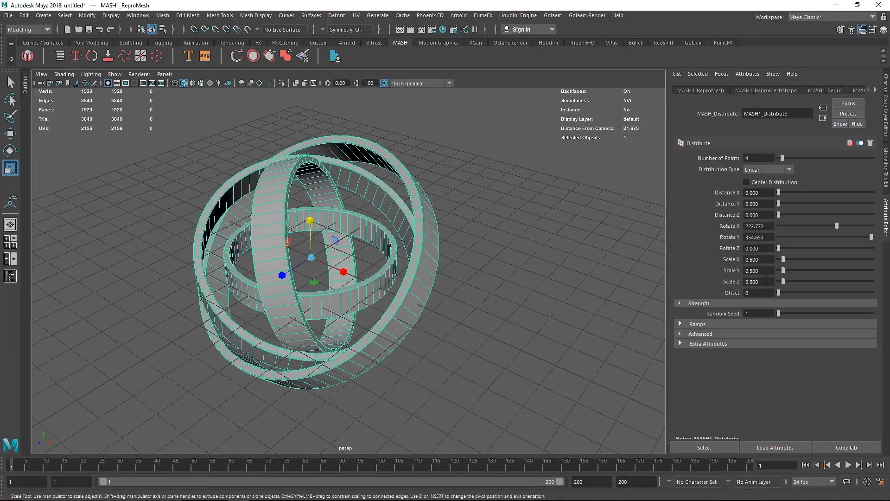
Set the distribution's Scale X, Y and Z to 0.4 and check the spacing of the nested rings.
{"action": "left_click_drag", "start_coordinate": [766, 280], "coordinate": [724, 260]}
{"action": "type", "text": ".4.4"}
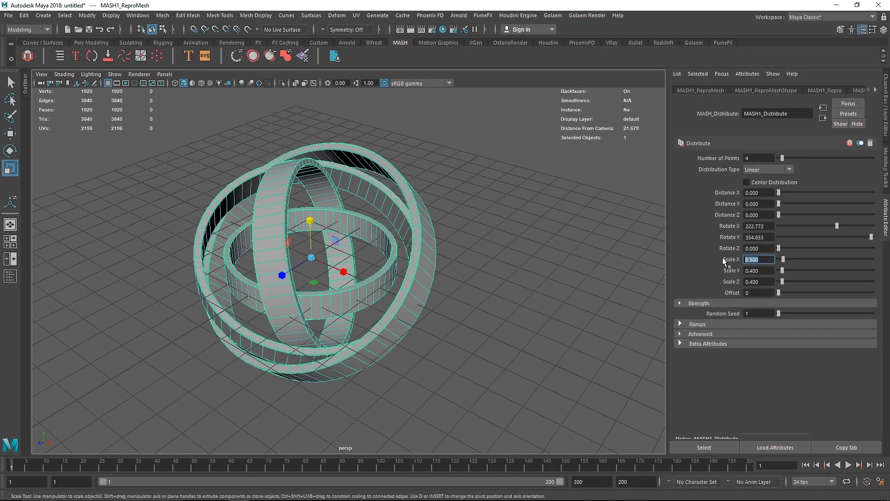
{"action": "type", "text": ".4"}
{"action": "left_click", "coordinate": [540, 284]}
{"action": "scroll", "coordinate": [392, 278], "scroll_direction": "up", "scroll_amount": 6}
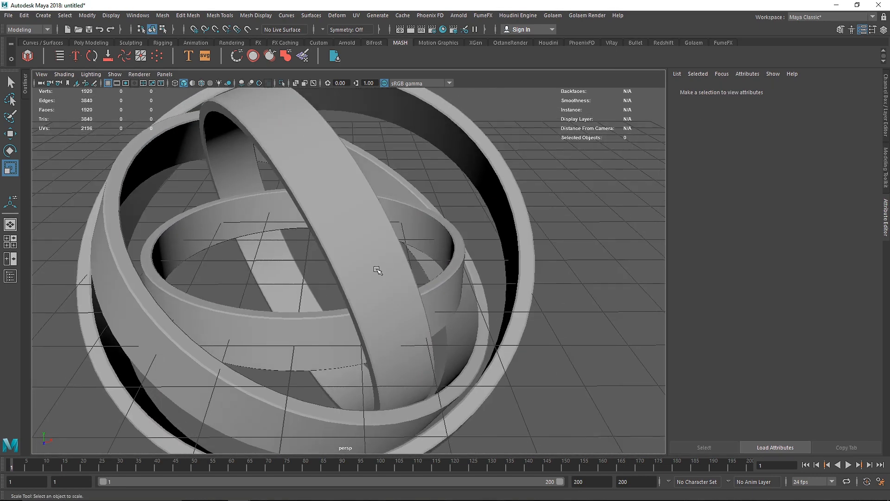
{"action": "scroll", "coordinate": [378, 270], "scroll_direction": "down", "scroll_amount": 7}
Create a polygon sphere at the centre of the rings and make it larger and smoother.
{"action": "left_click", "coordinate": [95, 42]}
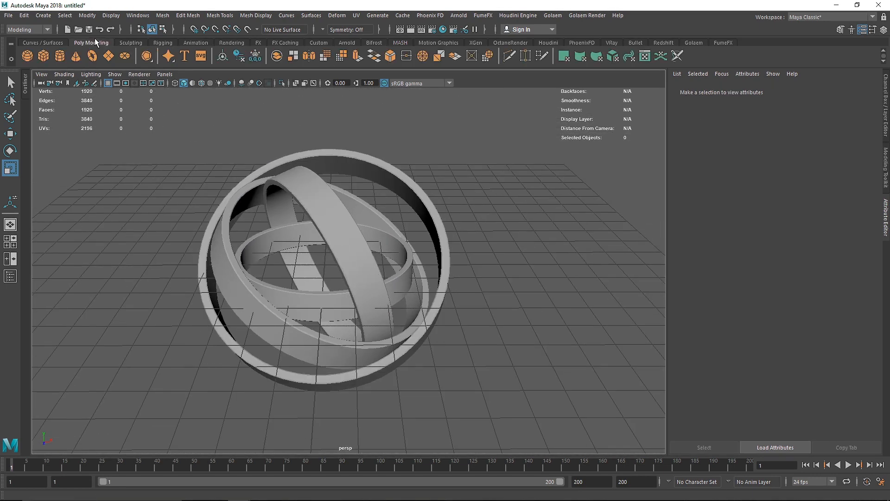
{"action": "left_click", "coordinate": [27, 56]}
{"action": "scroll", "coordinate": [327, 263], "scroll_direction": "up", "scroll_amount": 2}
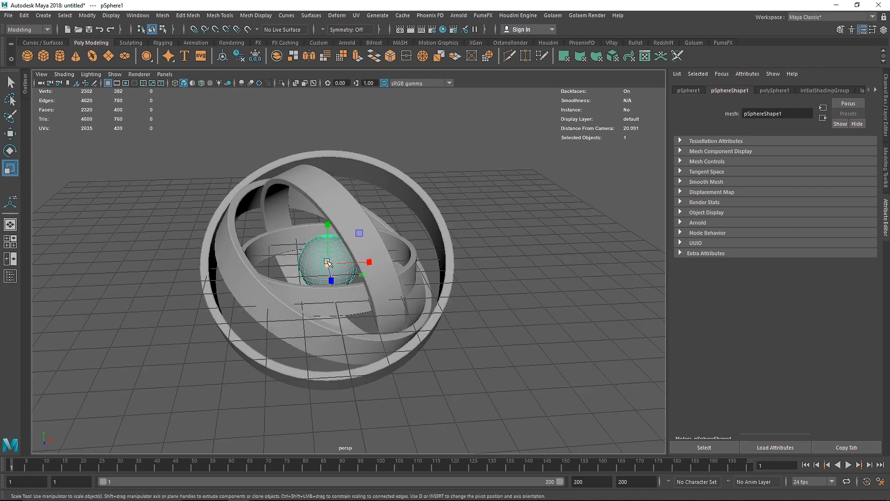
{"action": "scroll", "coordinate": [331, 262], "scroll_direction": "up", "scroll_amount": 3}
{"action": "left_click_drag", "start_coordinate": [321, 261], "coordinate": [364, 262], "text": "alt"}
{"action": "left_click", "coordinate": [534, 258]}
Try scaling the hidden source ring pPipe1 from the Outliner and scale the central sphere uniformly by about 1.414.
{"action": "left_click", "coordinate": [11, 277]}
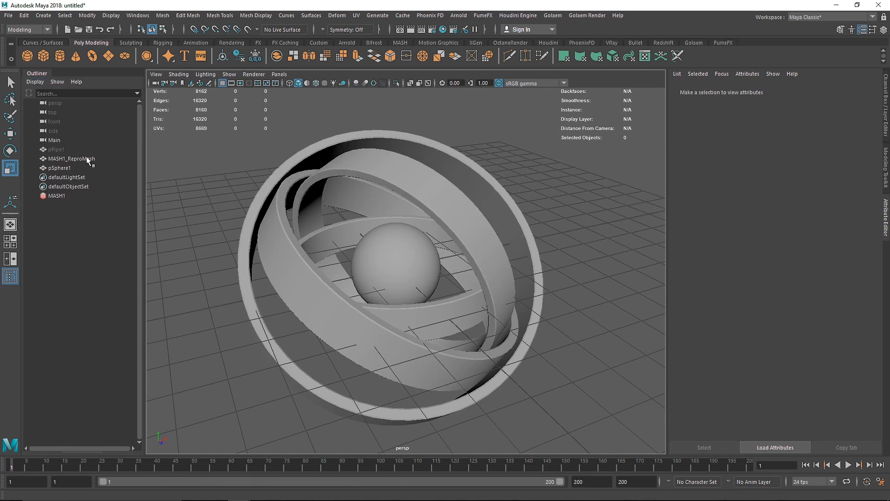
{"action": "left_click", "coordinate": [65, 149]}
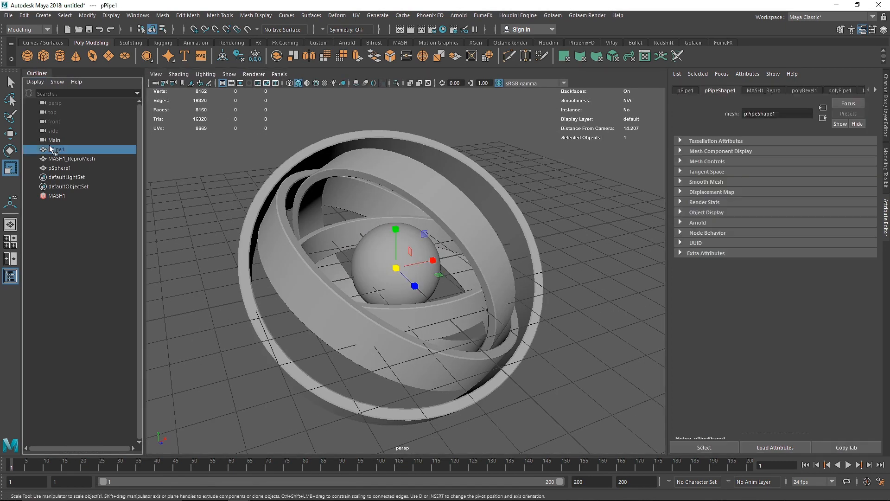
{"action": "left_click", "coordinate": [114, 232]}
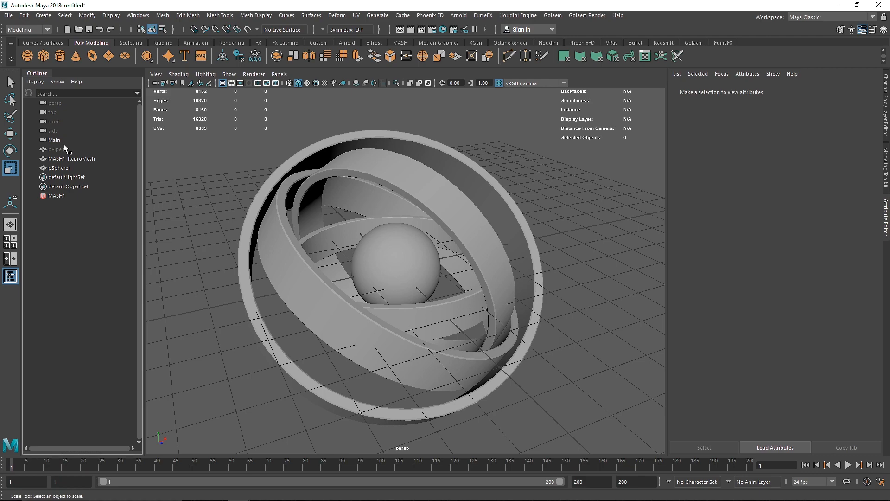
{"action": "left_click", "coordinate": [63, 148]}
{"action": "mouse_move", "coordinate": [397, 268]}
{"action": "left_mouse_down"}
{"action": "mouse_move", "coordinate": [278, 308]}
{"action": "mouse_move", "coordinate": [378, 256]}
{"action": "mouse_move", "coordinate": [533, 292]}
{"action": "mouse_move", "coordinate": [436, 292]}
{"action": "mouse_move", "coordinate": [392, 263]}
{"action": "left_mouse_up"}
{"action": "left_click", "coordinate": [355, 258]}
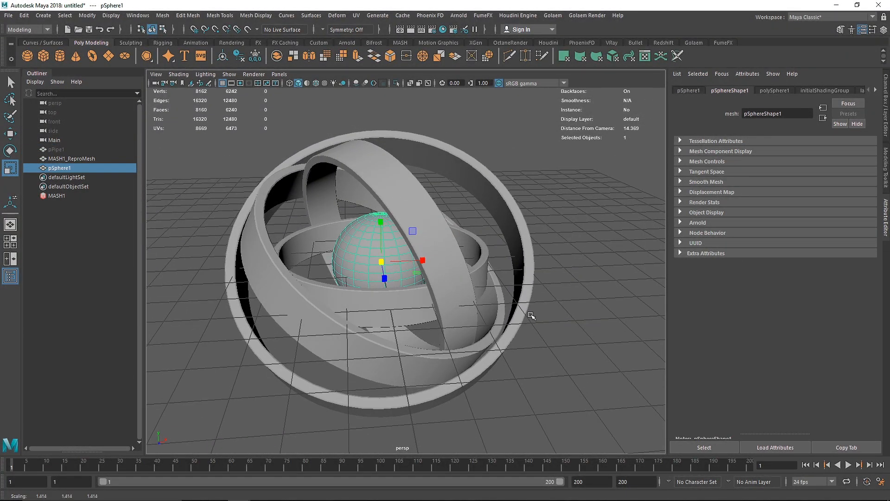
Rename the central sphere pSphere1 as Hollow.
{"action": "left_click", "coordinate": [562, 254]}
{"action": "left_click_drag", "start_coordinate": [563, 254], "coordinate": [403, 268], "text": "alt"}
{"action": "left_click", "coordinate": [413, 265]}
{"action": "left_click", "coordinate": [576, 305]}
{"action": "left_click", "coordinate": [417, 265]}
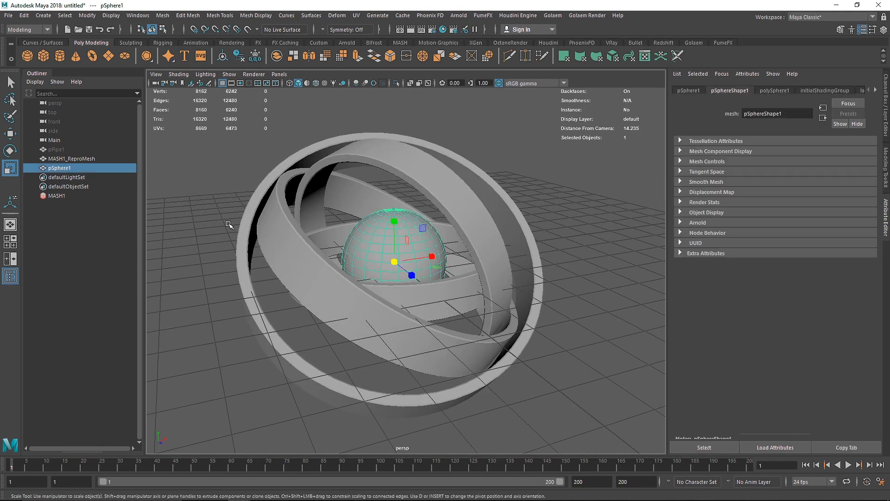
{"action": "left_click", "coordinate": [189, 194]}
{"action": "left_click", "coordinate": [71, 167]}
{"action": "double_click", "coordinate": [70, 167]}
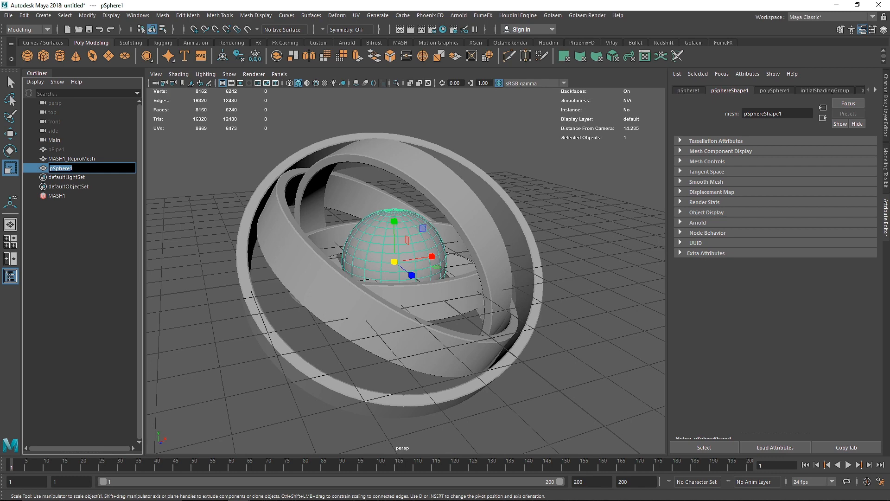
{"action": "type", "text": "Hollow"}
{"action": "key", "text": "Return"}
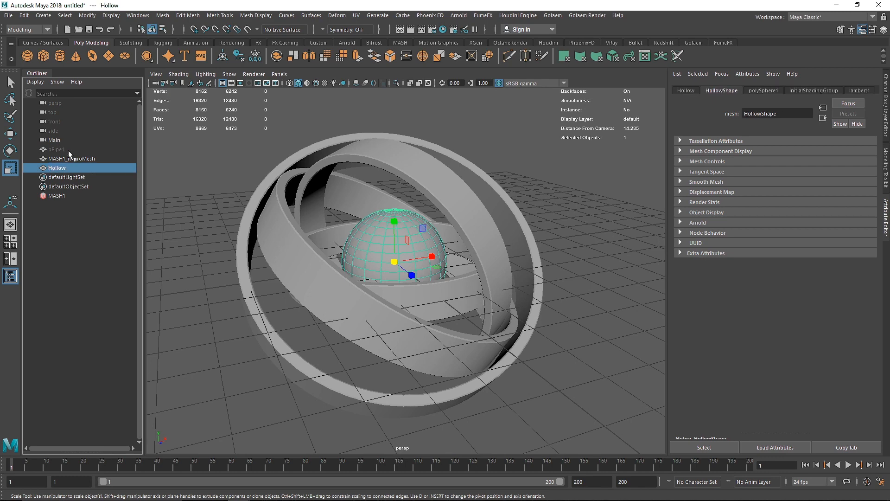
Rename the replicated ring mesh MASH1_ReproMesh as Mash_Pipe and clear the selection.
{"action": "double_click", "coordinate": [69, 158]}
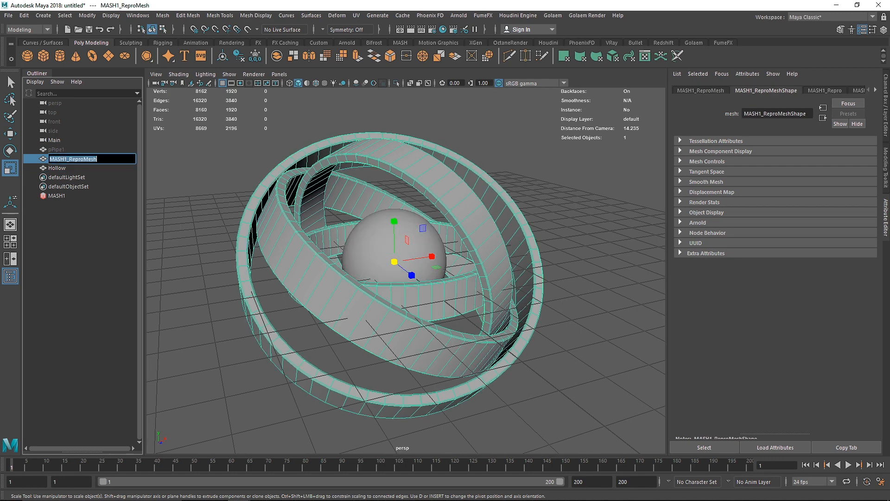
{"action": "type", "text": "Mash Pipe"}
{"action": "key", "text": "Return"}
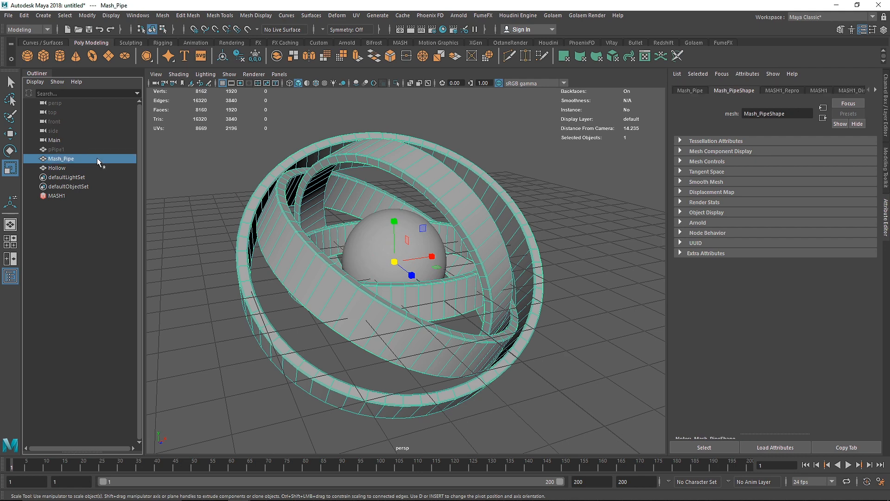
{"action": "left_click", "coordinate": [195, 170]}
Collapse the Outliner, look through the Main camera and pull it back so that all the rings fit in view.
{"action": "left_click", "coordinate": [37, 74]}
{"action": "scroll", "coordinate": [435, 232], "scroll_direction": "down", "scroll_amount": 1}
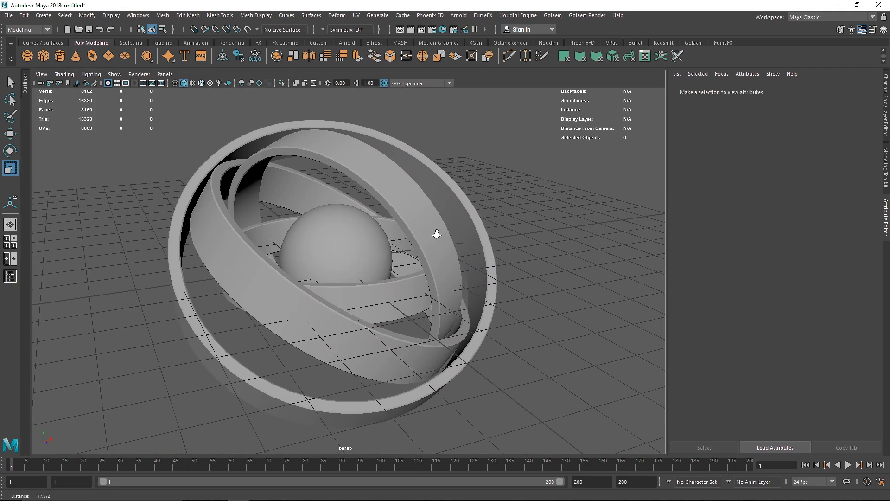
{"action": "left_click_drag", "start_coordinate": [435, 232], "coordinate": [359, 239], "text": "alt"}
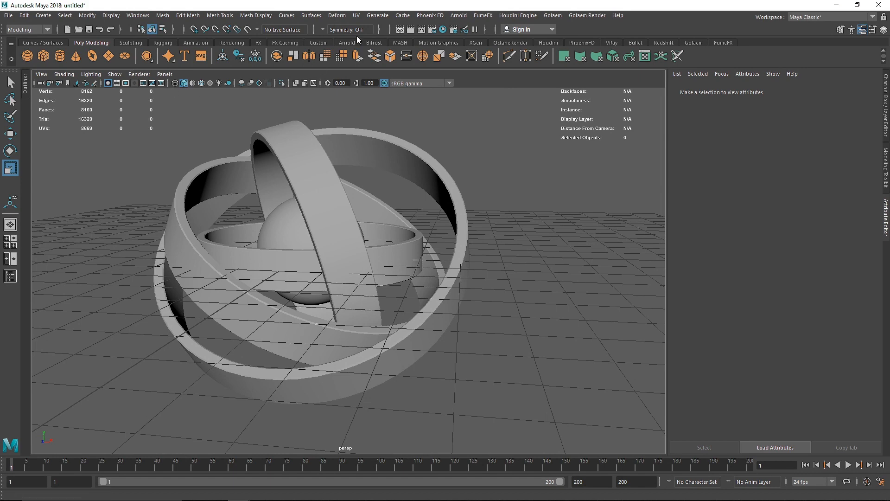
{"action": "left_click", "coordinate": [165, 74]}
{"action": "left_click", "coordinate": [294, 85]}
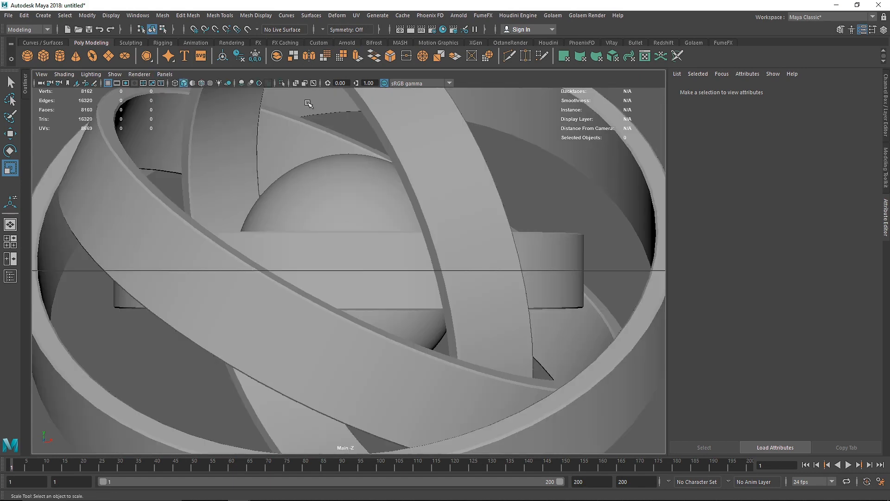
{"action": "left_click", "coordinate": [889, 121]}
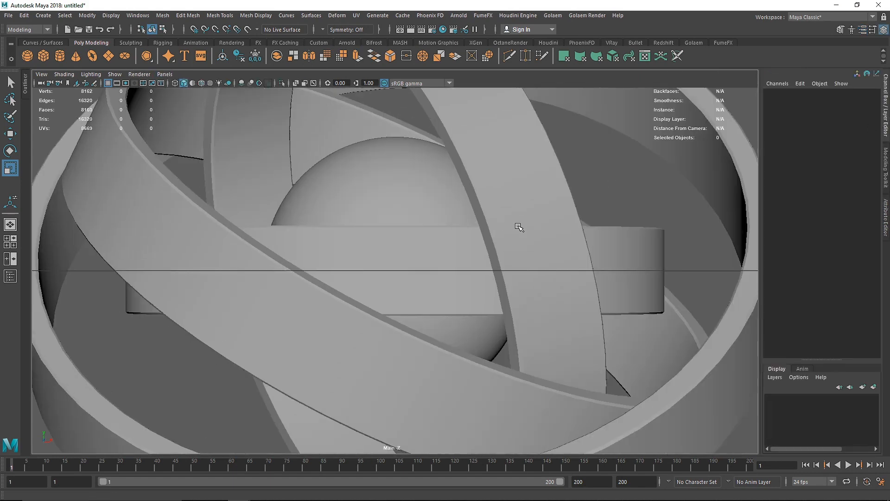
{"action": "scroll", "coordinate": [362, 220], "scroll_direction": "down", "scroll_amount": 10}
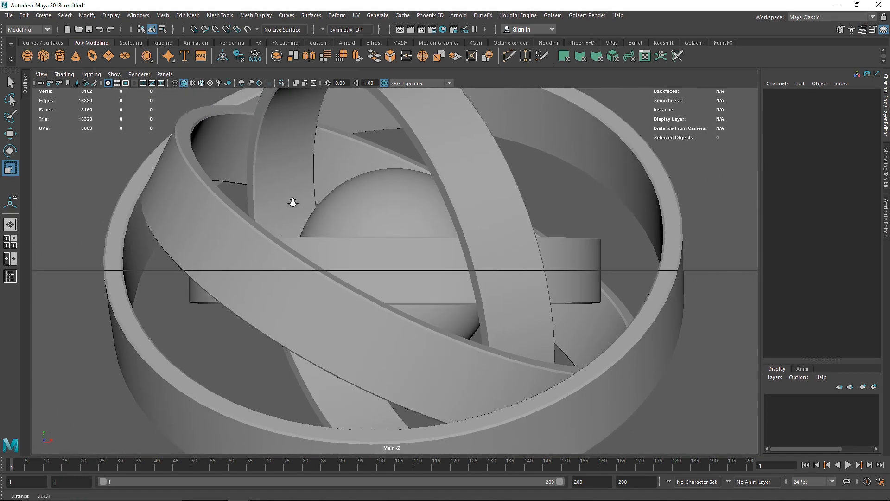
{"action": "scroll", "coordinate": [447, 264], "scroll_direction": "up", "scroll_amount": 5}
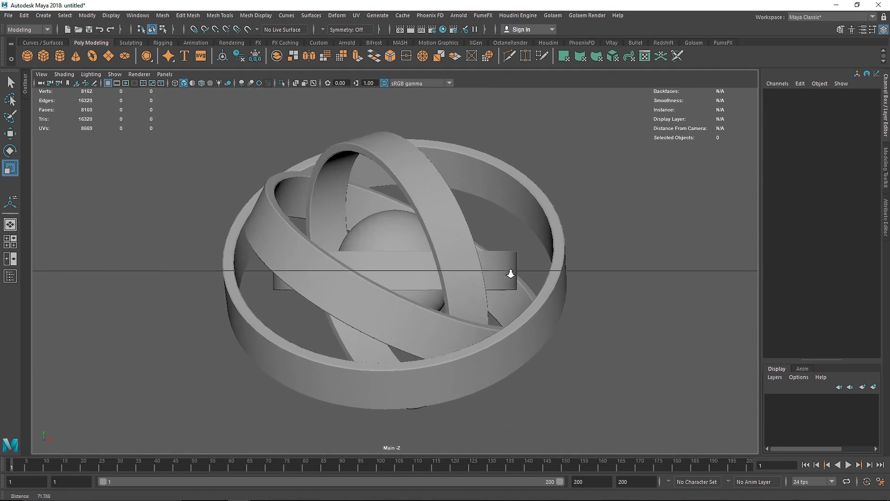
Set the render image size to the 1k_Square preset in the render settings.
{"action": "left_click", "coordinate": [435, 29]}
{"action": "scroll", "coordinate": [572, 253], "scroll_direction": "down", "scroll_amount": 5}
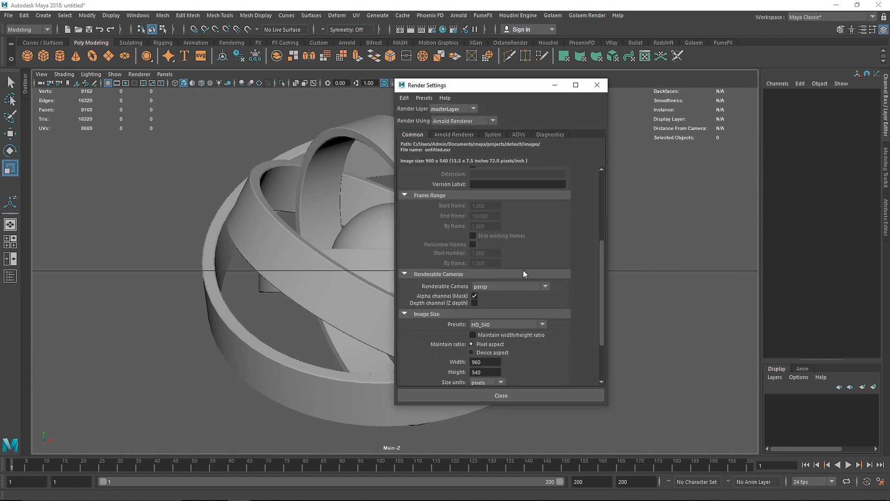
{"action": "left_click", "coordinate": [505, 324]}
{"action": "left_click", "coordinate": [506, 417]}
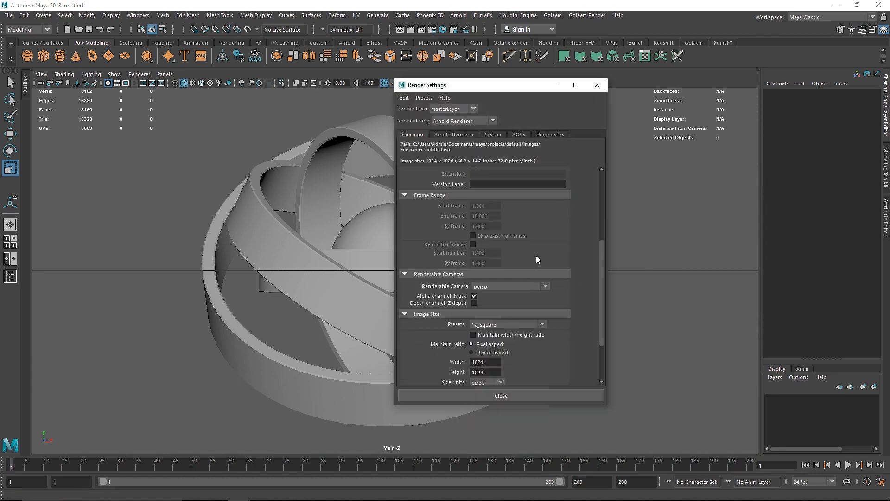
{"action": "left_click", "coordinate": [597, 86]}
Display the resolution gate for the Main camera and frame the rings with some margin inside it.
{"action": "left_click", "coordinate": [125, 83]}
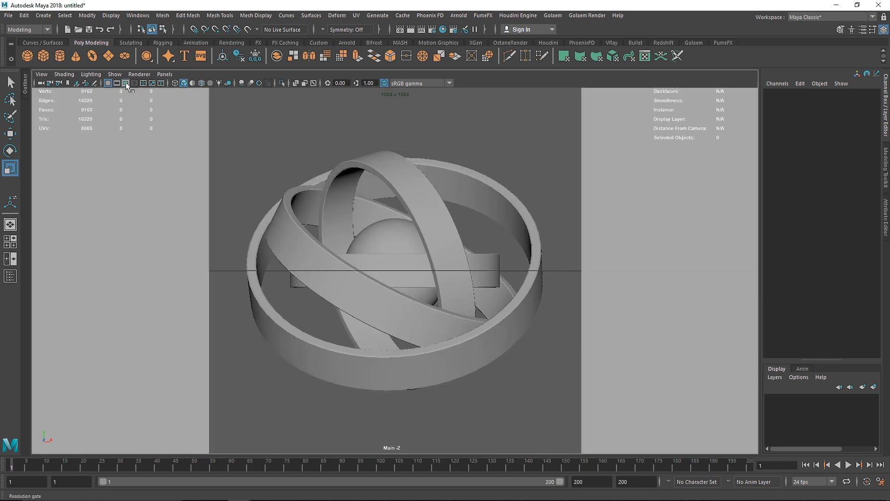
{"action": "scroll", "coordinate": [538, 252], "scroll_direction": "down", "scroll_amount": 3}
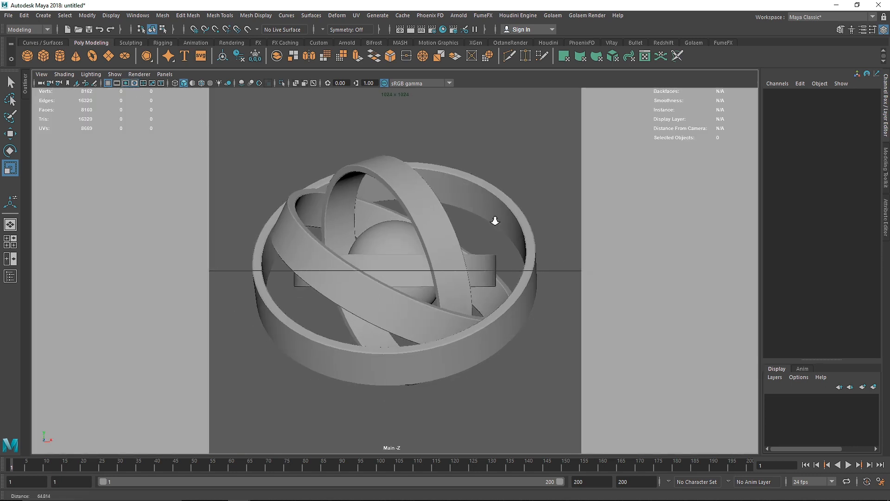
{"action": "scroll", "coordinate": [491, 219], "scroll_direction": "down", "scroll_amount": 1}
{"action": "scroll", "coordinate": [491, 220], "scroll_direction": "down", "scroll_amount": 1}
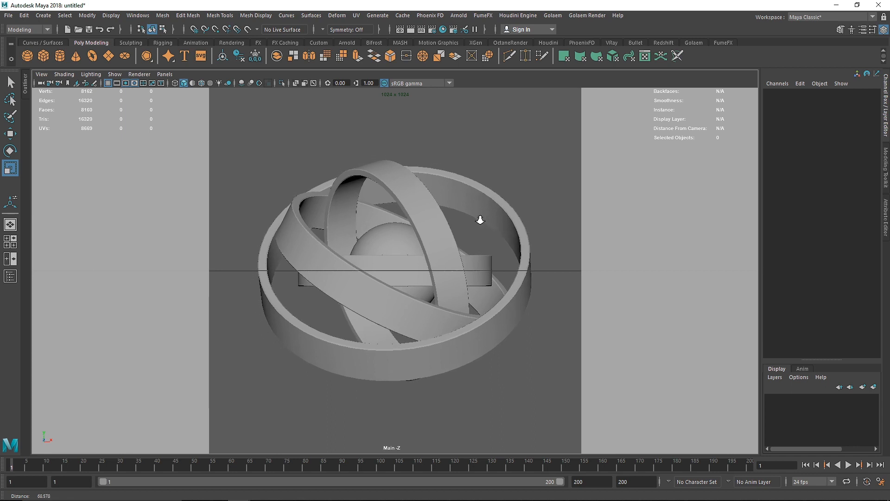
{"action": "scroll", "coordinate": [481, 219], "scroll_direction": "up", "scroll_amount": 1}
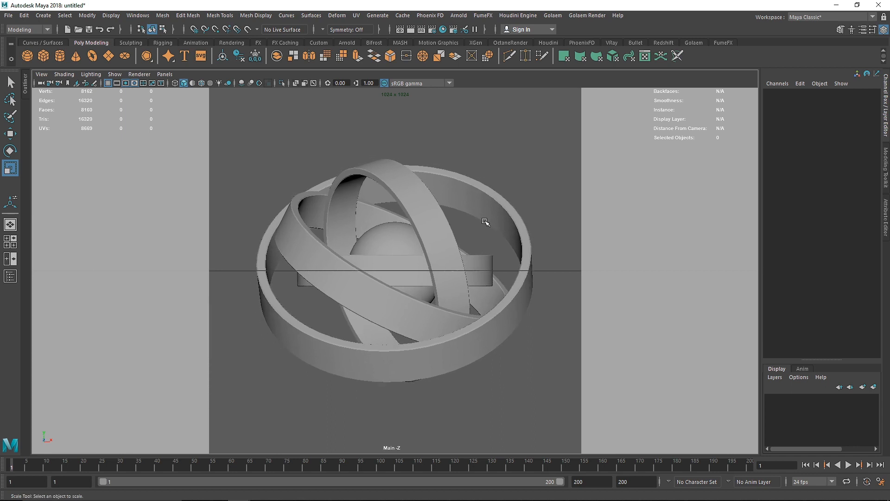
Set the Mash_Pipe distribution's Rotate Z to about 33.9 and deselect the rings.
{"action": "left_click", "coordinate": [478, 258]}
{"action": "key", "text": "ctrl+a"}
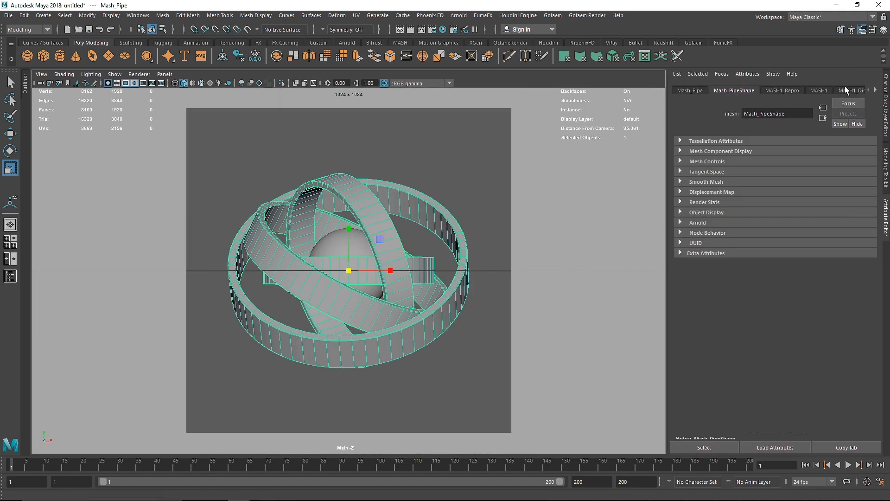
{"action": "left_click", "coordinate": [845, 89]}
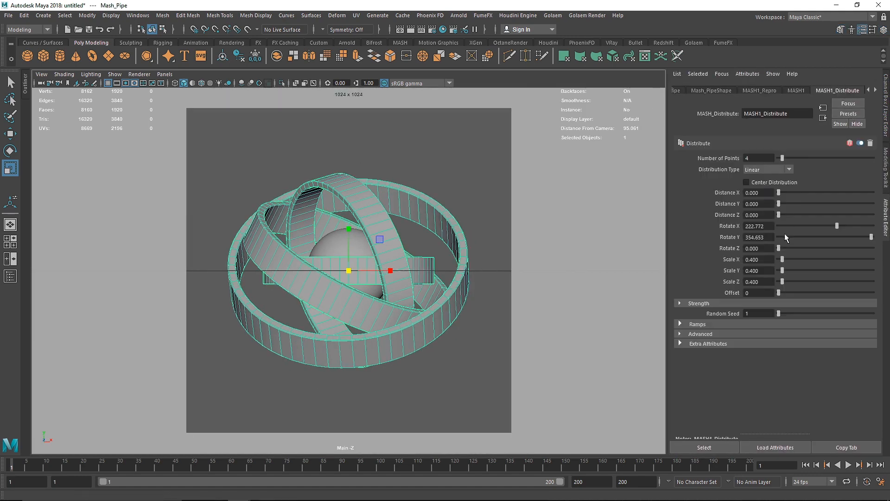
{"action": "mouse_move", "coordinate": [793, 249]}
{"action": "left_mouse_down"}
{"action": "mouse_move", "coordinate": [845, 249]}
{"action": "mouse_move", "coordinate": [787, 249]}
{"action": "left_mouse_up"}
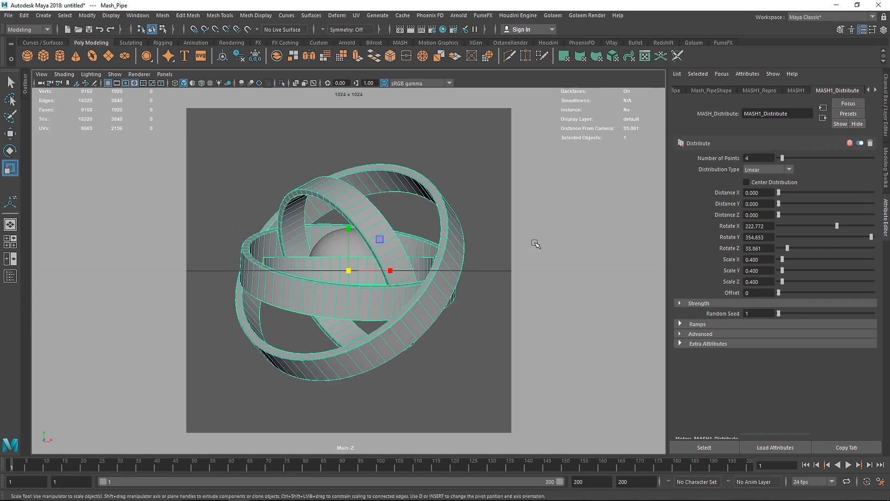
{"action": "left_click", "coordinate": [453, 324]}
{"action": "left_click", "coordinate": [380, 293]}
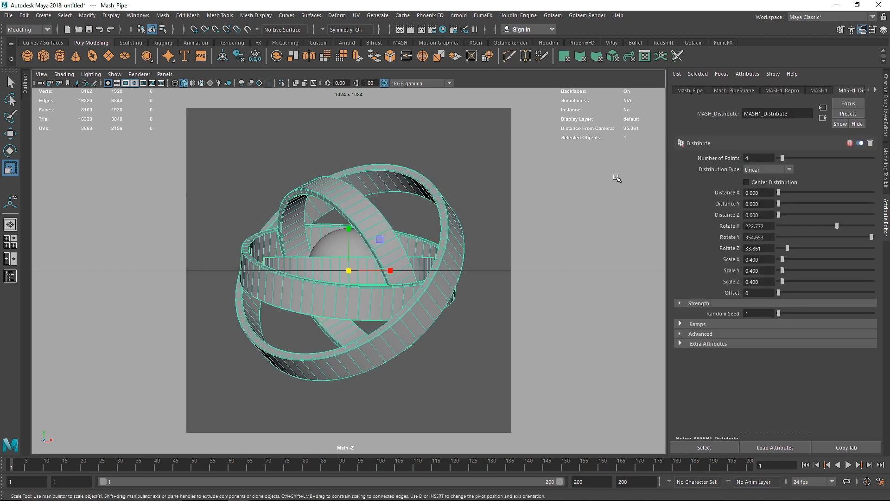
{"action": "left_click", "coordinate": [447, 163]}
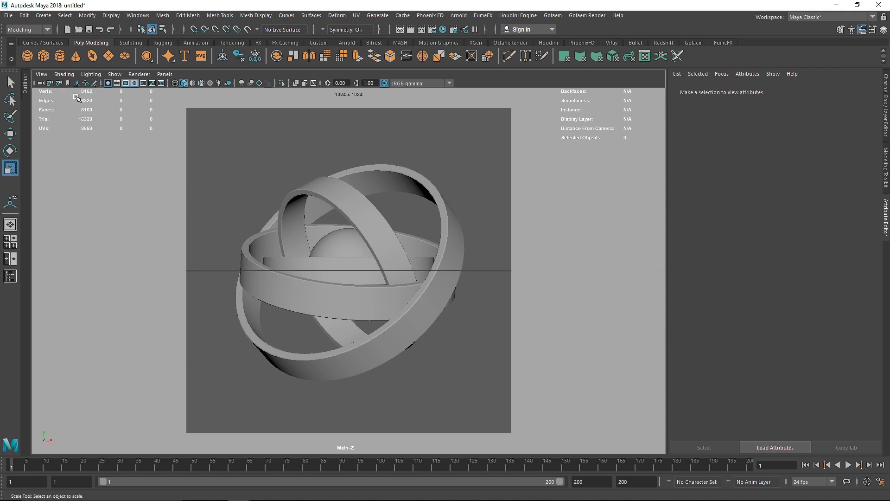
Lock the Main camera and switch the viewport back to the perspective view, pulled back from the rings.
{"action": "left_click", "coordinate": [50, 82]}
{"action": "key", "text": "space"}
{"action": "left_click_drag", "start_coordinate": [368, 226], "coordinate": [305, 224]}
{"action": "scroll", "coordinate": [320, 238], "scroll_direction": "down", "scroll_amount": 5}
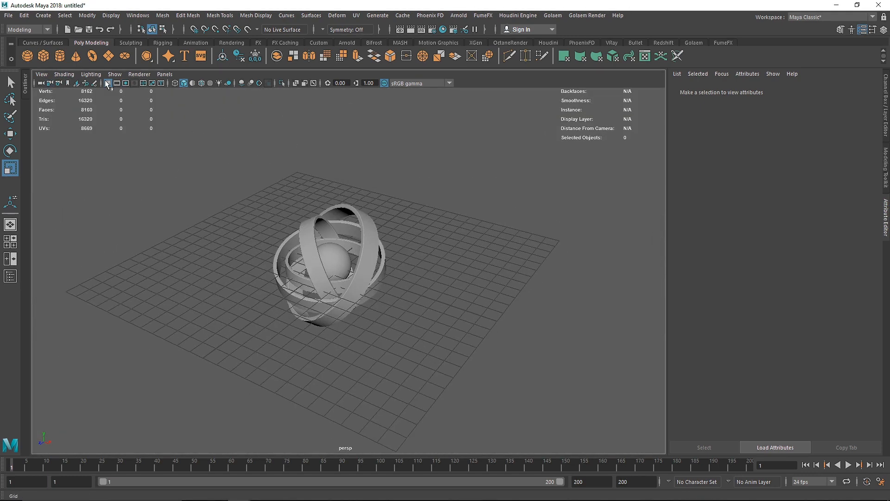
Open the Arnold RenderView and set MainShape as its render camera.
{"action": "left_click", "coordinate": [344, 43]}
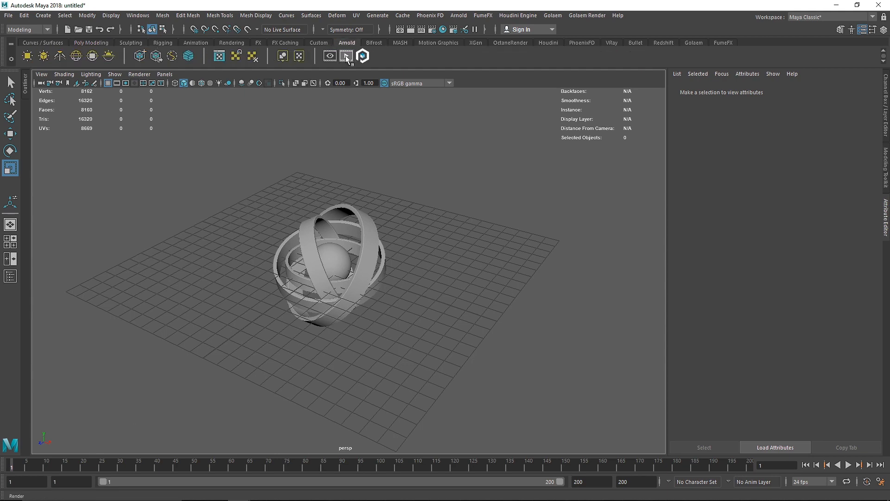
{"action": "left_click", "coordinate": [346, 56]}
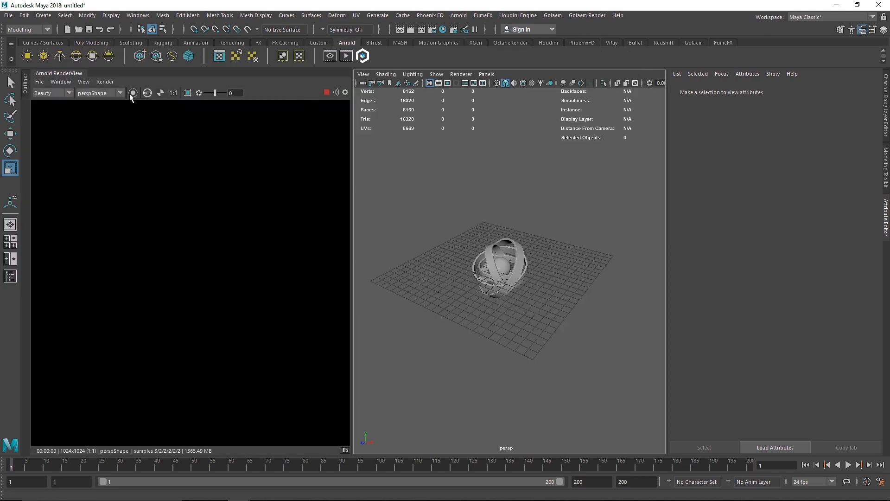
{"action": "left_click", "coordinate": [99, 109]}
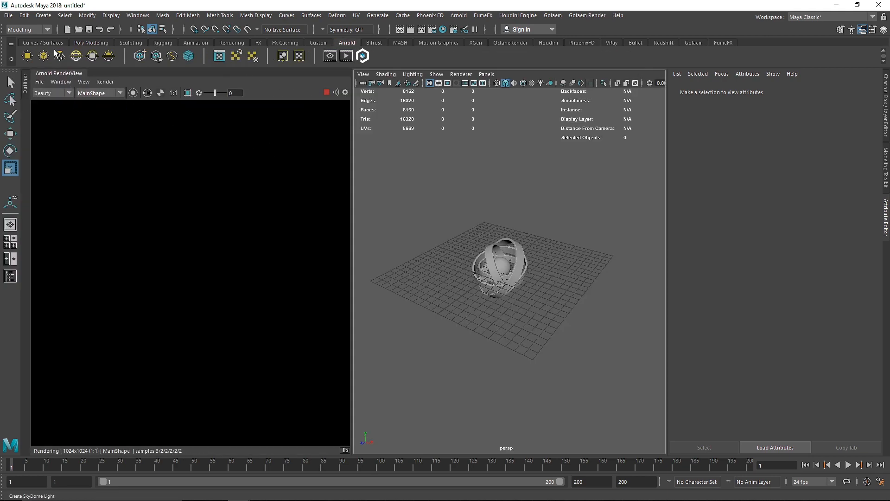
Create an Arnold area light, move it out to the side of the rings and rotate it to face them.
{"action": "left_click", "coordinate": [32, 57]}
{"action": "left_click_drag", "start_coordinate": [423, 247], "coordinate": [496, 254], "text": "alt"}
{"action": "key", "text": "w"}
{"action": "left_click_drag", "start_coordinate": [541, 278], "coordinate": [452, 262]}
{"action": "key", "text": "e"}
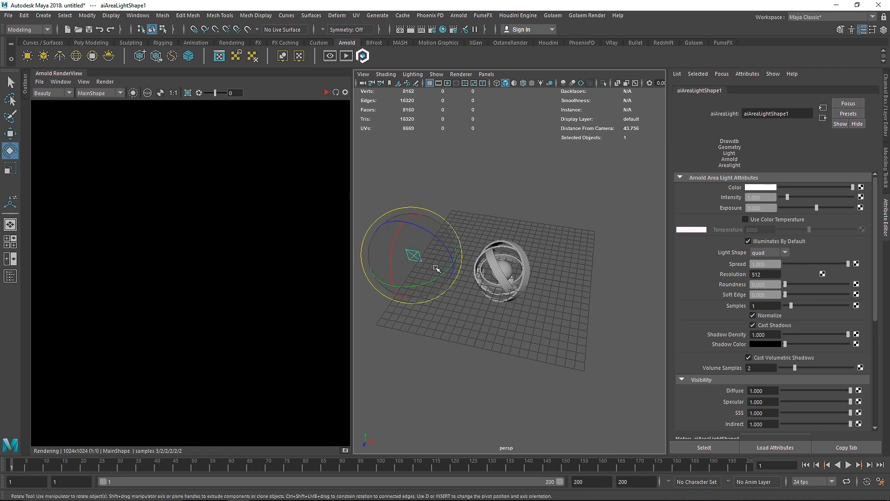
{"action": "left_click_drag", "start_coordinate": [441, 274], "coordinate": [381, 280]}
Scale the area light up until it is larger than the rings and raise it to about 3.2 cm in Y.
{"action": "left_click_drag", "start_coordinate": [456, 309], "coordinate": [370, 277], "text": "alt"}
{"action": "key", "text": "r"}
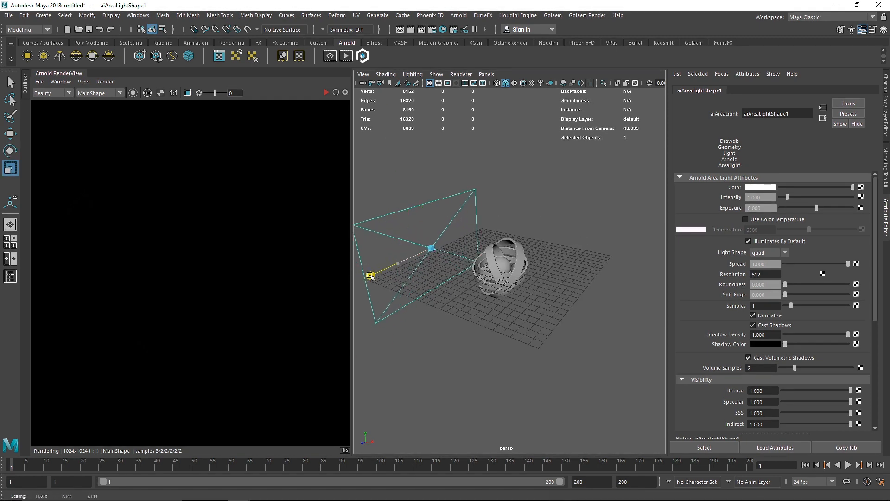
{"action": "key", "text": "w"}
{"action": "left_click_drag", "start_coordinate": [426, 208], "coordinate": [426, 198]}
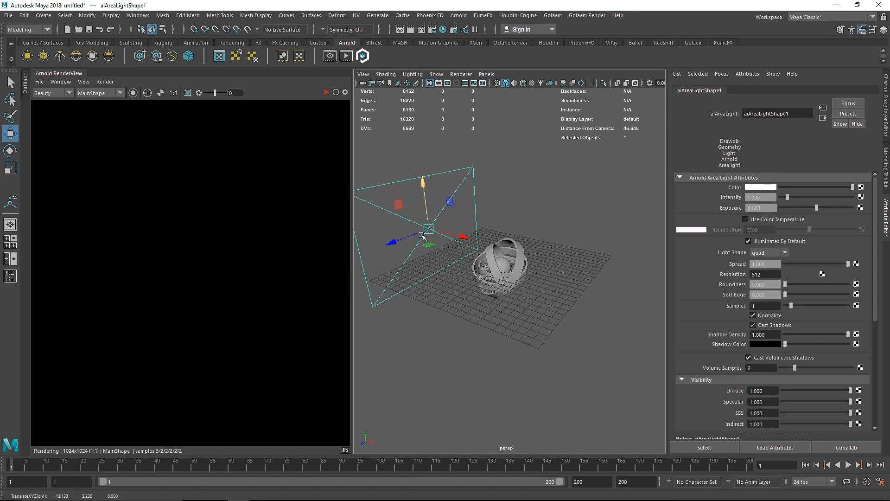
{"action": "left_click_drag", "start_coordinate": [421, 235], "coordinate": [441, 230], "text": "alt"}
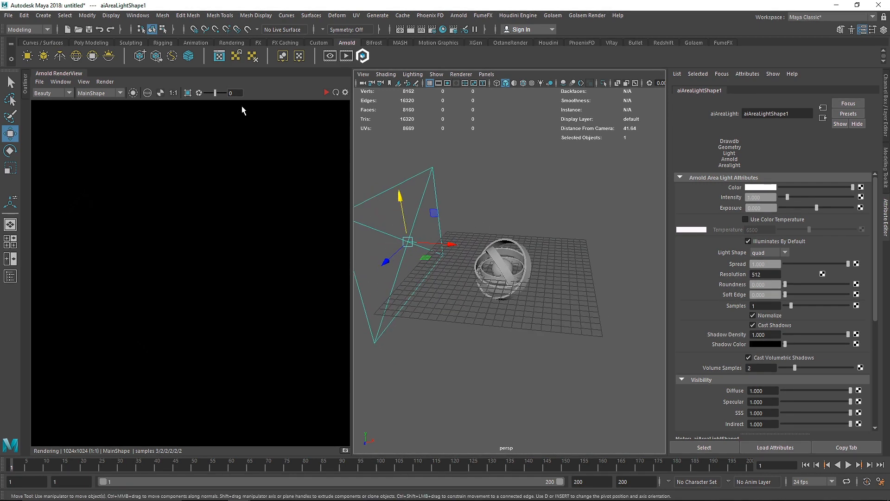
Start the Arnold preview render and reduce its test resolution to 512x512.
{"action": "left_click", "coordinate": [324, 93]}
{"action": "left_click", "coordinate": [84, 81]}
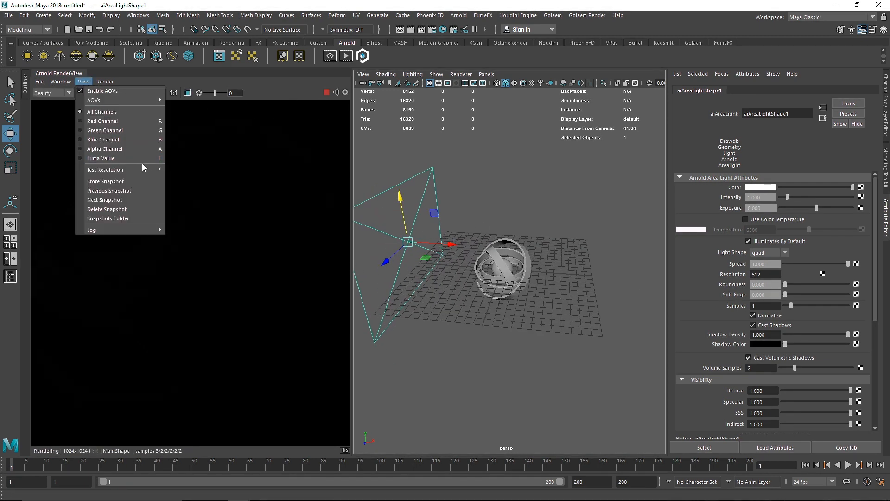
{"action": "mouse_move", "coordinate": [141, 165]}
{"action": "left_click", "coordinate": [193, 190]}
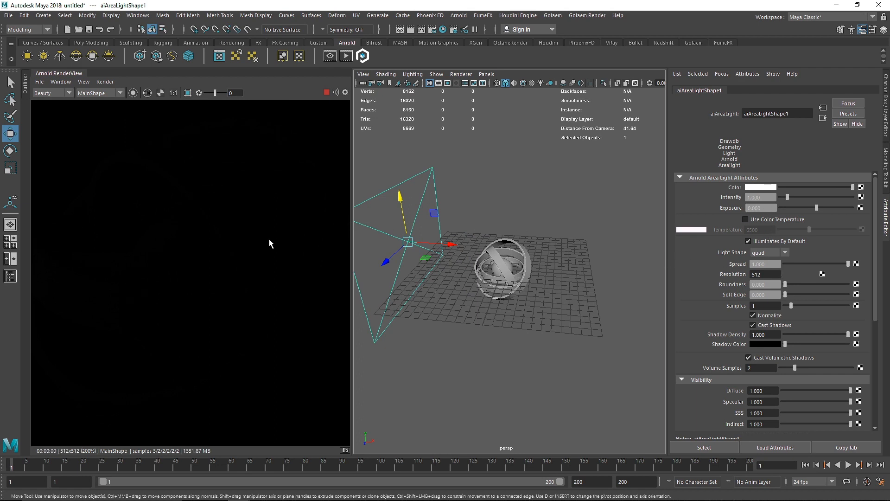
{"action": "scroll", "coordinate": [261, 246], "scroll_direction": "down", "scroll_amount": 2}
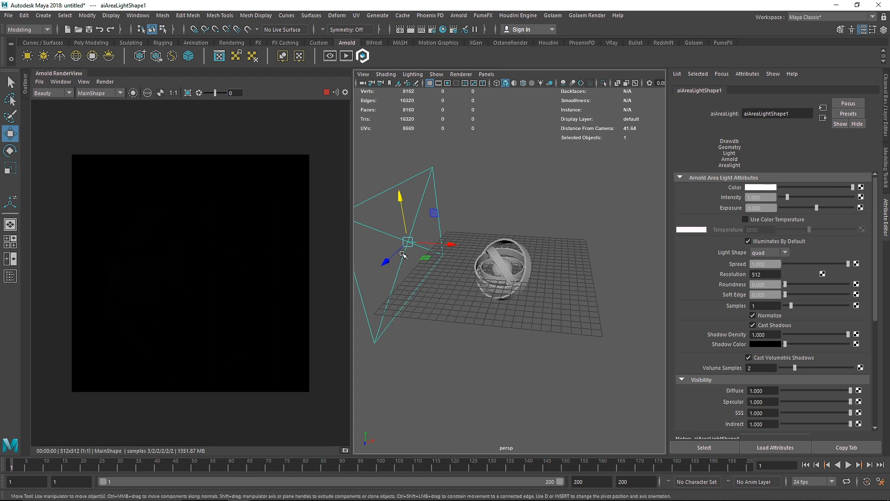
Set the area light's exposure to 6 and its resolution to 1000, and deselect the light.
{"action": "left_click", "coordinate": [766, 208]}
{"action": "type", "text": "6"}
{"action": "key", "text": "Return"}
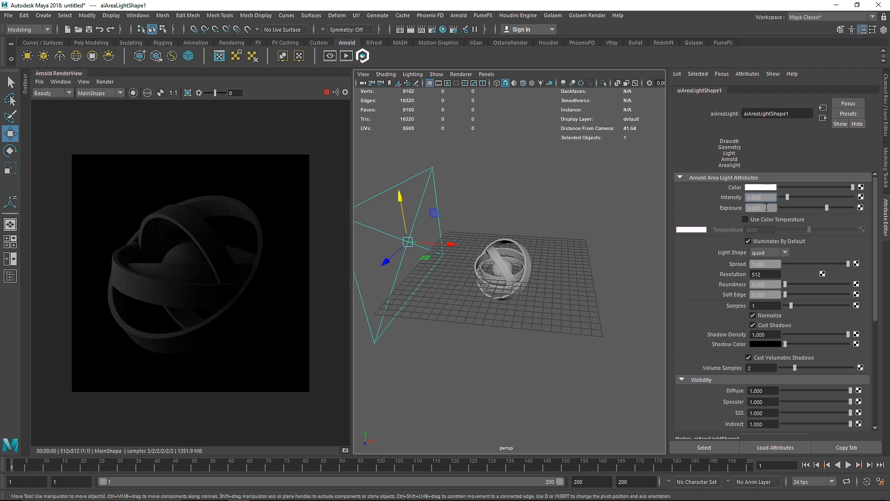
{"action": "left_click", "coordinate": [772, 274]}
{"action": "type", "text": "1000"}
{"action": "key", "text": "Return"}
{"action": "left_click", "coordinate": [453, 224]}
{"action": "scroll", "coordinate": [439, 224], "scroll_direction": "up", "scroll_amount": 3}
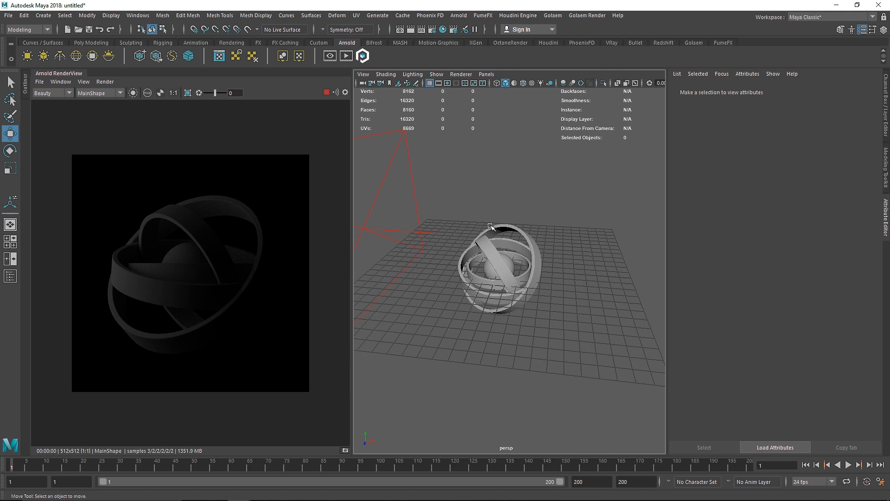
Select the area light beside the rings and raise its exposure to 8.
{"action": "left_click_drag", "start_coordinate": [491, 227], "coordinate": [521, 257], "text": "alt"}
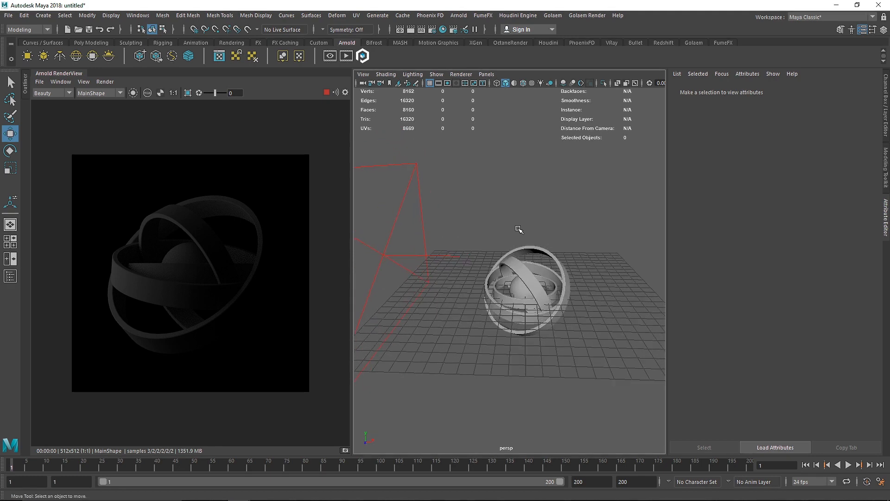
{"action": "left_click", "coordinate": [422, 227]}
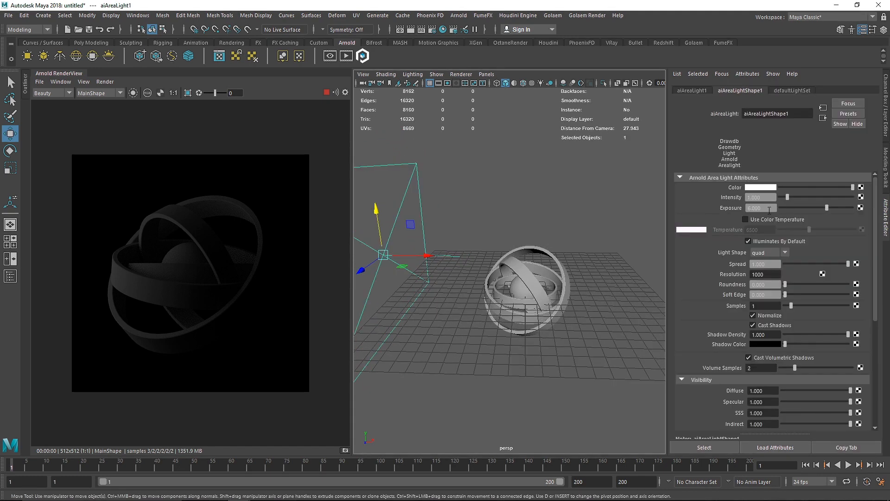
{"action": "type", "text": "7"}
{"action": "key", "text": "Return"}
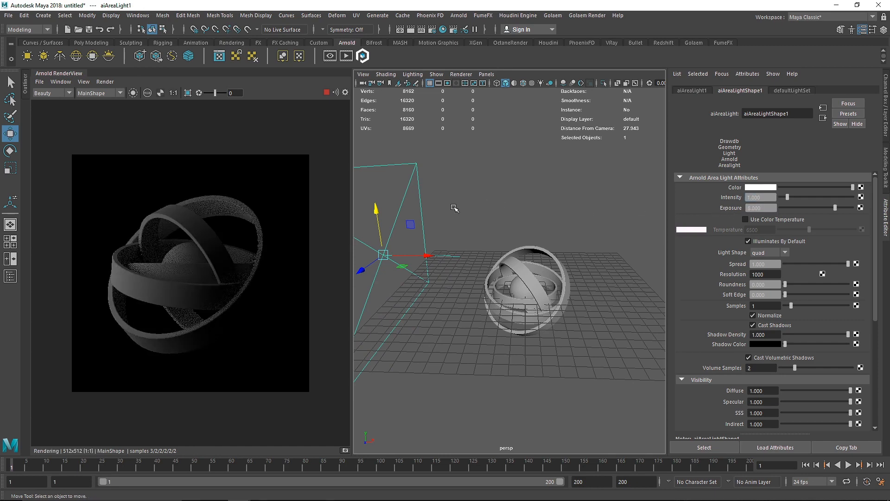
Duplicate the area light, move the copy to the opposite side of the rings at about 13.6 in X, and set its Rotate Y to 90.
{"action": "key", "text": "ctrl+d"}
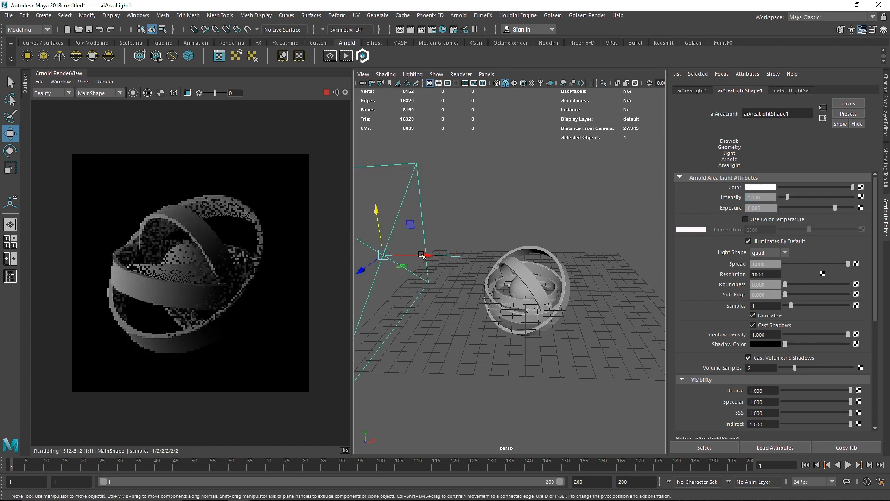
{"action": "left_click_drag", "start_coordinate": [430, 258], "coordinate": [750, 260]}
{"action": "key", "text": "ctrl+a"}
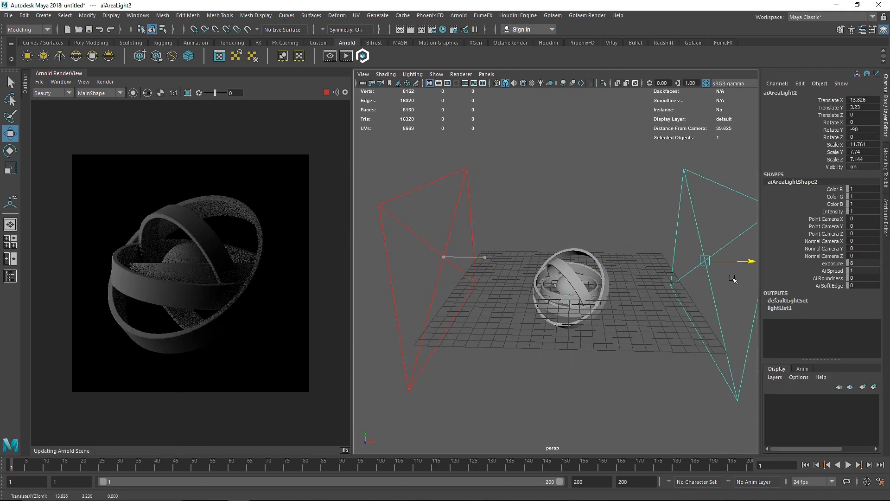
{"action": "left_click_drag", "start_coordinate": [527, 289], "coordinate": [640, 294], "text": "alt"}
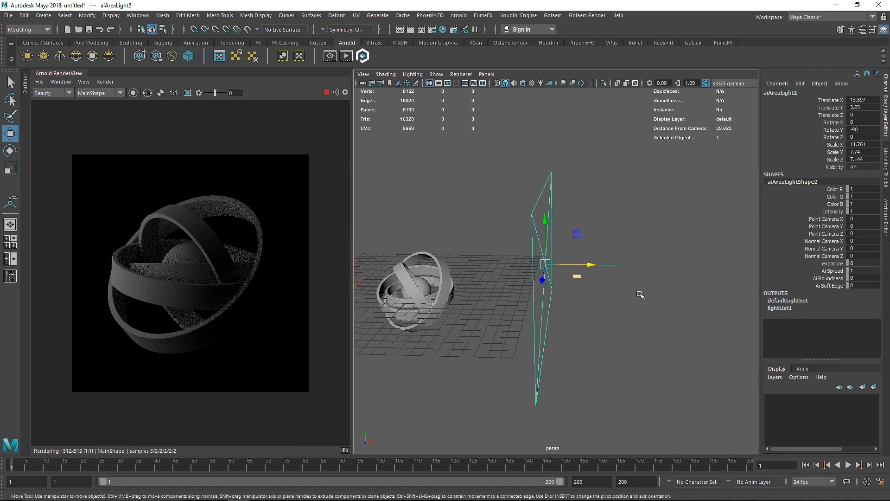
{"action": "left_click", "coordinate": [858, 129]}
{"action": "left_click", "coordinate": [859, 130]}
{"action": "key", "text": "Return"}
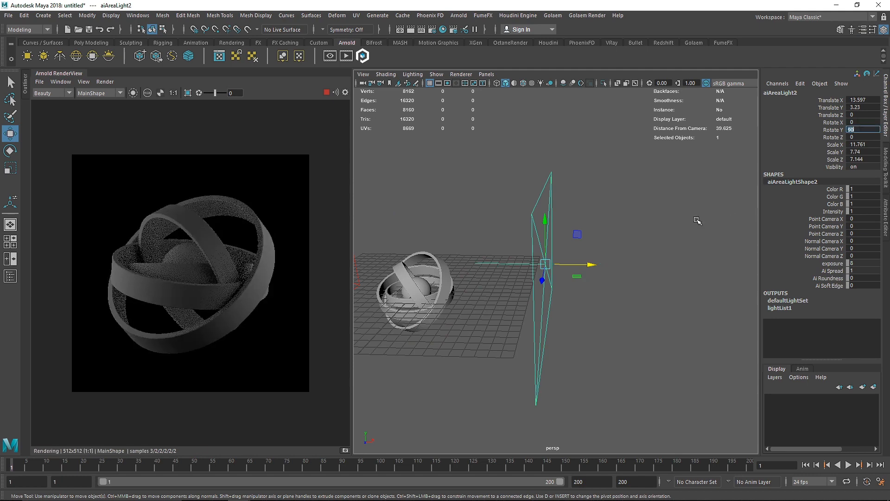
{"action": "left_click_drag", "start_coordinate": [515, 244], "coordinate": [572, 228], "text": "alt"}
{"action": "left_click", "coordinate": [574, 180]}
Assign a new Arnold aiStandardSurface material to the MASH rings.
{"action": "scroll", "coordinate": [552, 234], "scroll_direction": "up", "scroll_amount": 3}
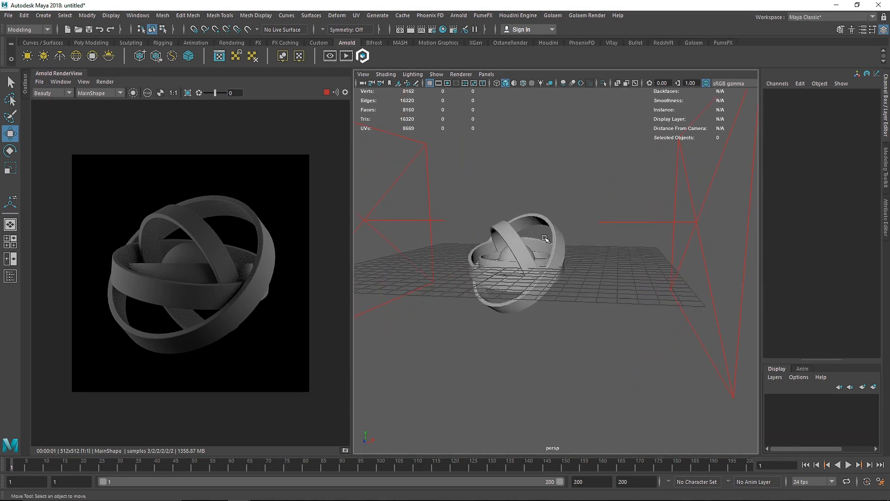
{"action": "middle_click_drag", "start_coordinate": [515, 236], "coordinate": [543, 255], "text": "alt"}
{"action": "scroll", "coordinate": [567, 260], "scroll_direction": "up", "scroll_amount": 4}
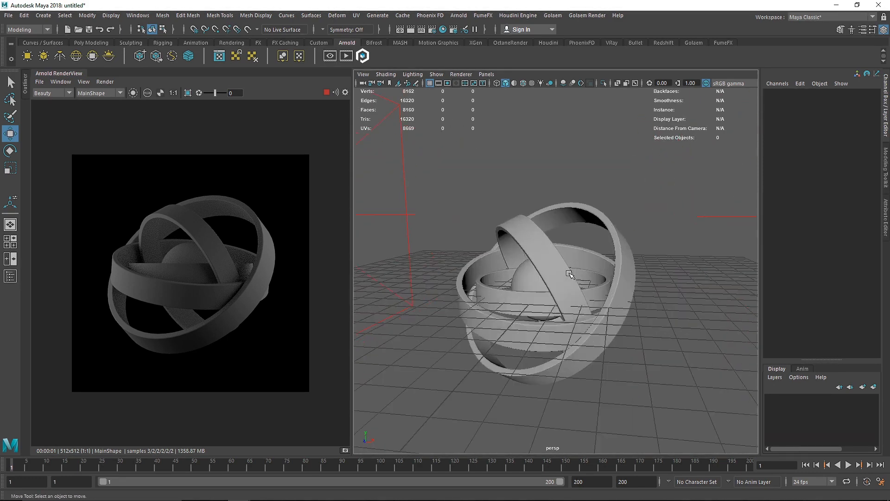
{"action": "scroll", "coordinate": [567, 272], "scroll_direction": "down", "scroll_amount": 3}
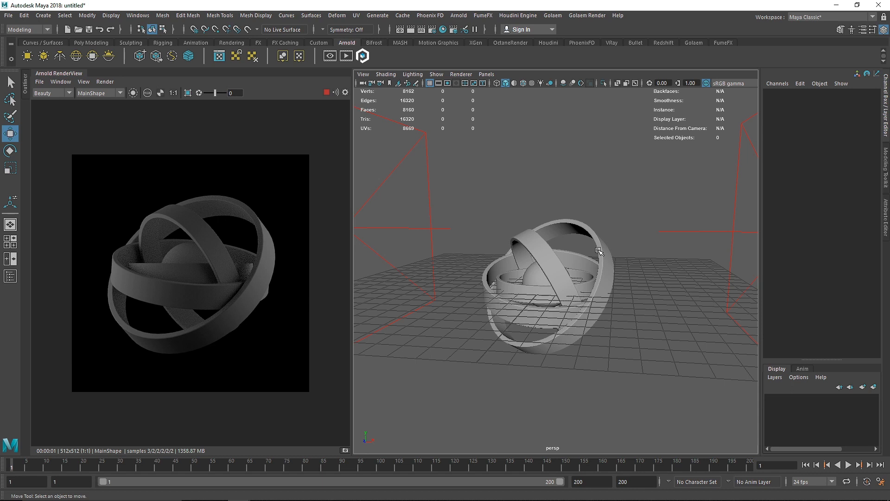
{"action": "left_click", "coordinate": [605, 249]}
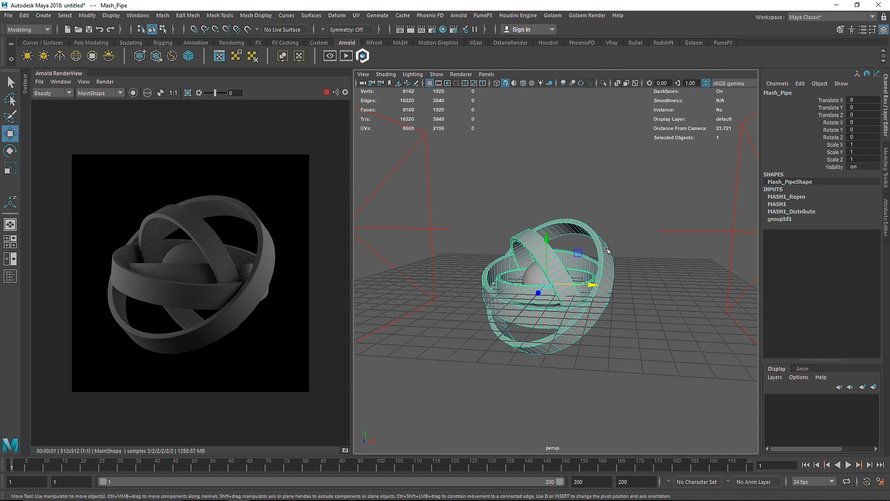
{"action": "right_click", "coordinate": [606, 250]}
{"action": "left_click", "coordinate": [601, 462]}
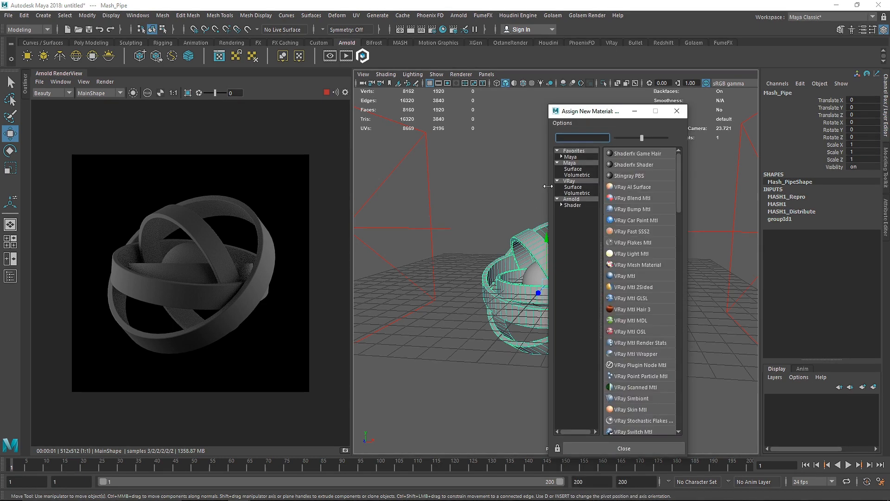
{"action": "left_click", "coordinate": [573, 205]}
{"action": "left_click", "coordinate": [639, 229]}
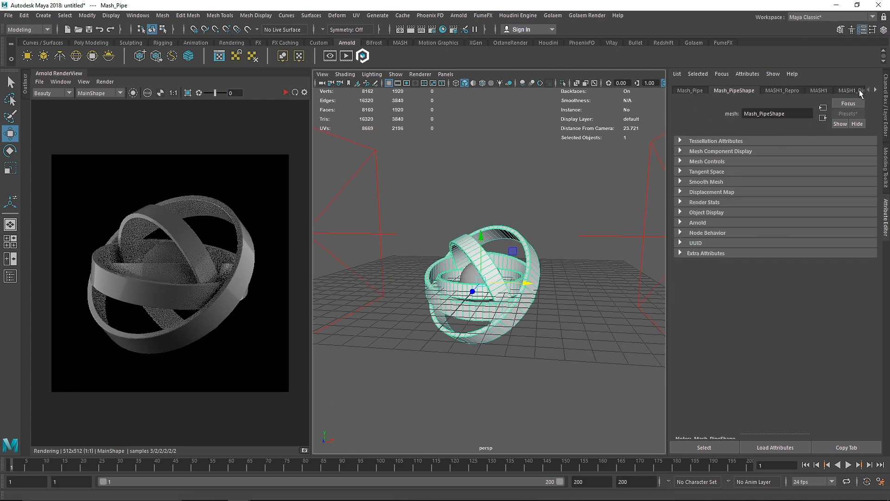
Open the rings' new aiStandardSurface material and rename it as Mash Pipe.
{"action": "left_click", "coordinate": [860, 92]}
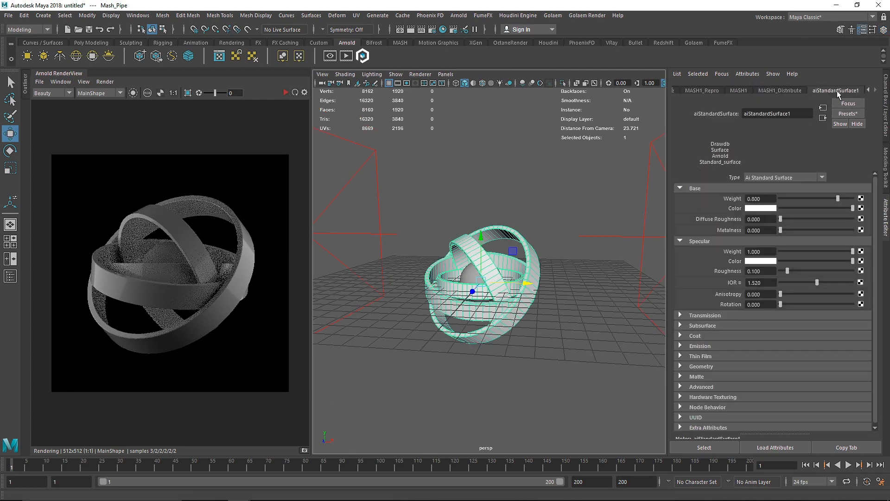
{"action": "double_click", "coordinate": [784, 115]}
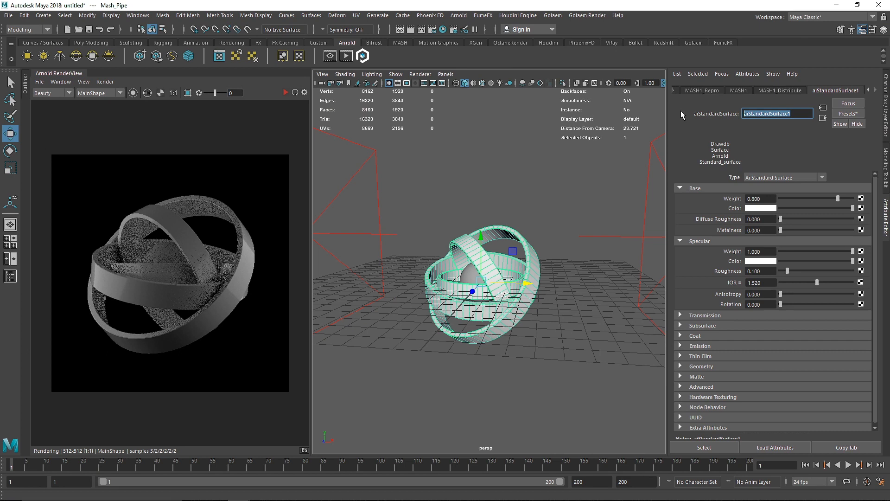
{"action": "type", "text": "Mash Pipr"}
{"action": "key", "text": "BackSpace"}
{"action": "type", "text": "e"}
{"action": "key", "text": "Return"}
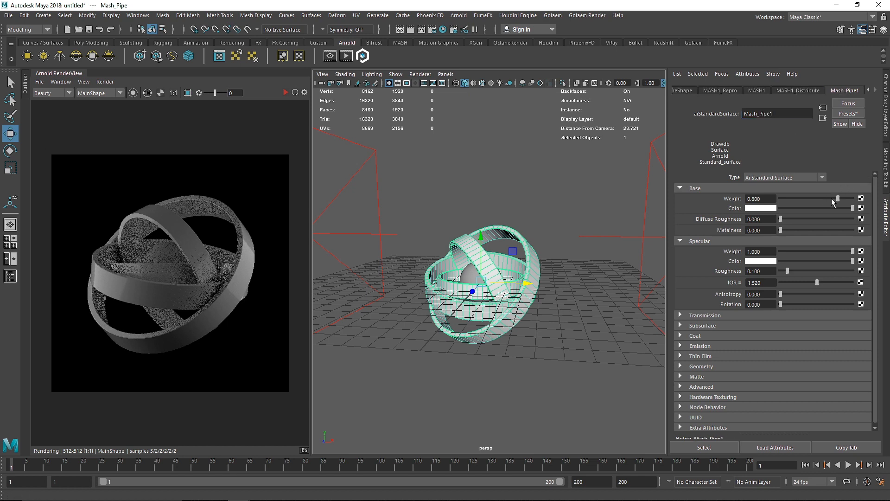
Set the rings material's base weight to 1, its colour to grey and its metalness to 1, with the Arnold preview render running.
{"action": "left_click_drag", "start_coordinate": [833, 198], "coordinate": [859, 199]}
{"action": "left_click", "coordinate": [811, 209]}
{"action": "left_click", "coordinate": [286, 93]}
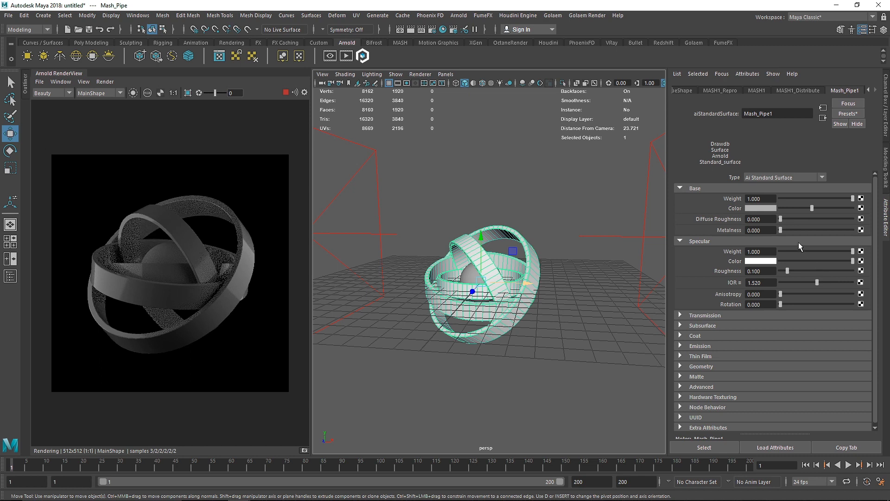
{"action": "left_click_drag", "start_coordinate": [781, 230], "coordinate": [861, 236]}
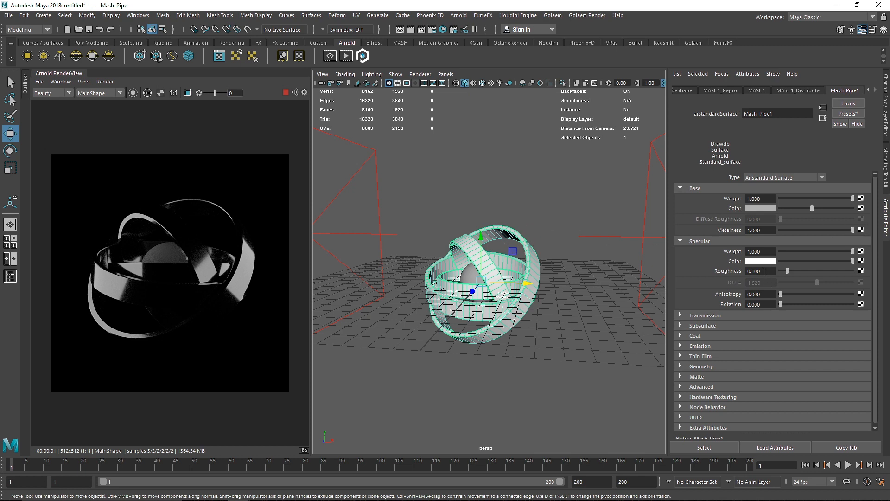
Set the specular roughness of the rings' material to 0.2.
{"action": "double_click", "coordinate": [760, 272]}
{"action": "type", "text": "0.2"}
{"action": "key", "text": "Return"}
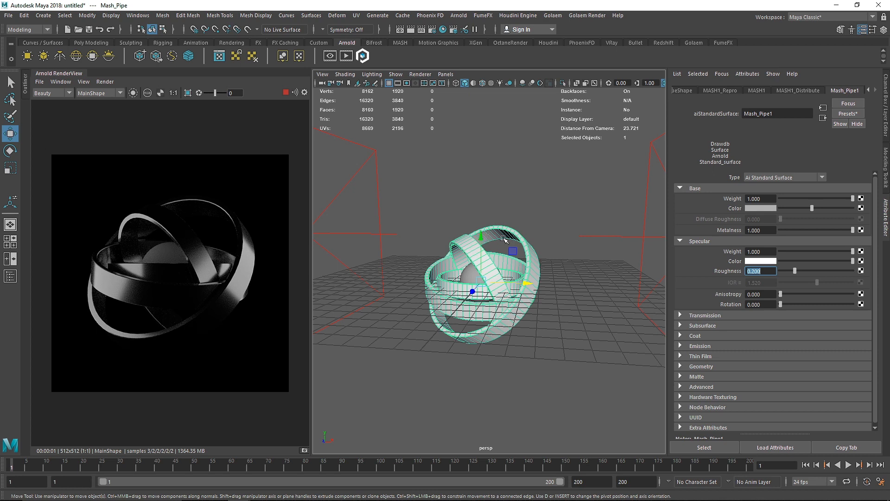
{"action": "left_click", "coordinate": [694, 242]}
{"action": "left_click", "coordinate": [695, 242]}
{"action": "key", "text": "Tab"}
{"action": "key", "text": "Tab"}
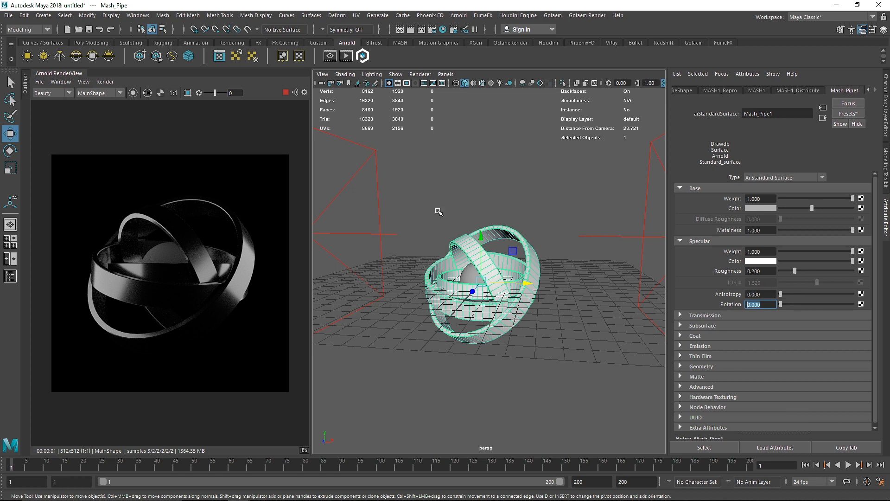
Give the rings' material a coat with weight 1, roughness 0 and IOR 2.418.
{"action": "left_click", "coordinate": [697, 240]}
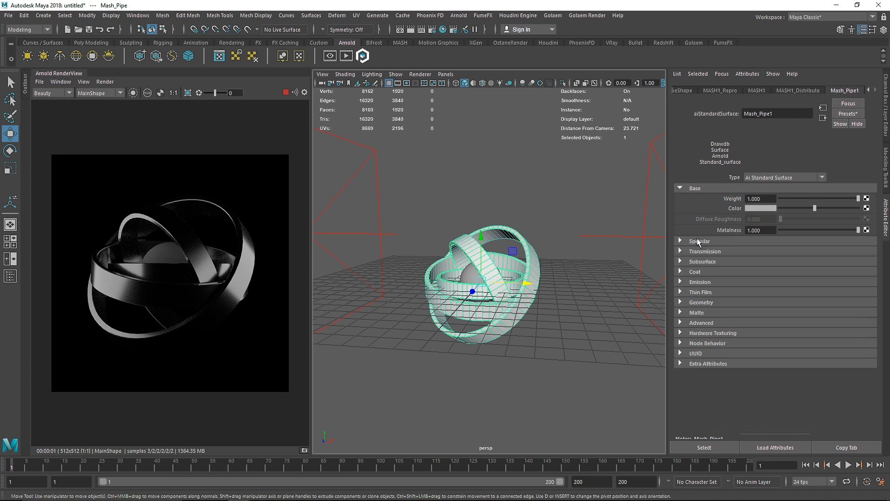
{"action": "left_click", "coordinate": [704, 271]}
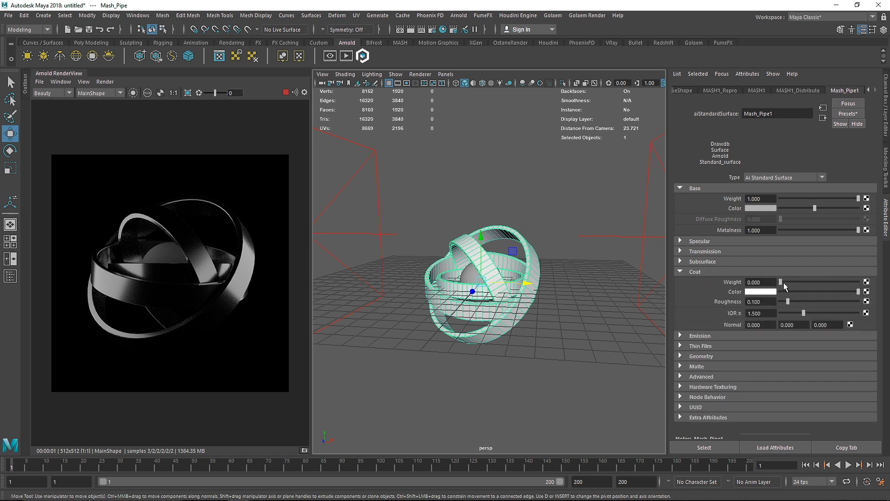
{"action": "left_click_drag", "start_coordinate": [781, 281], "coordinate": [860, 282]}
{"action": "left_click_drag", "start_coordinate": [799, 302], "coordinate": [705, 298]}
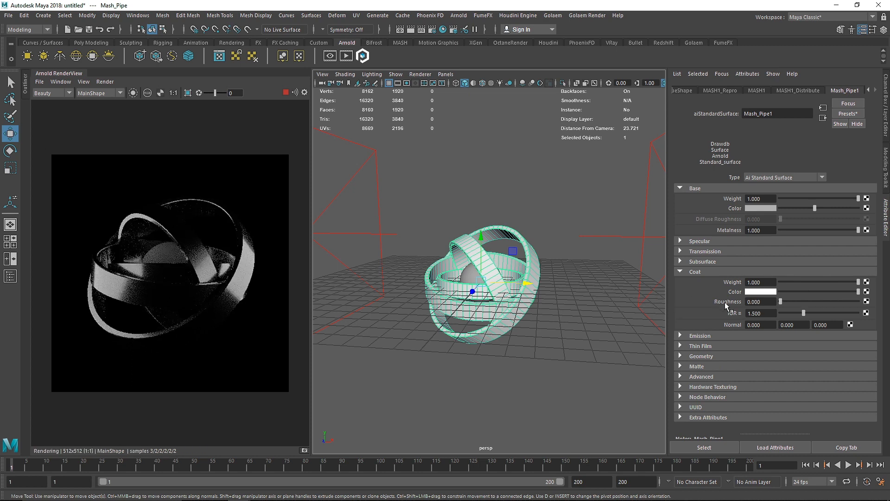
{"action": "left_click_drag", "start_coordinate": [770, 314], "coordinate": [721, 310]}
{"action": "type", "text": "2."}
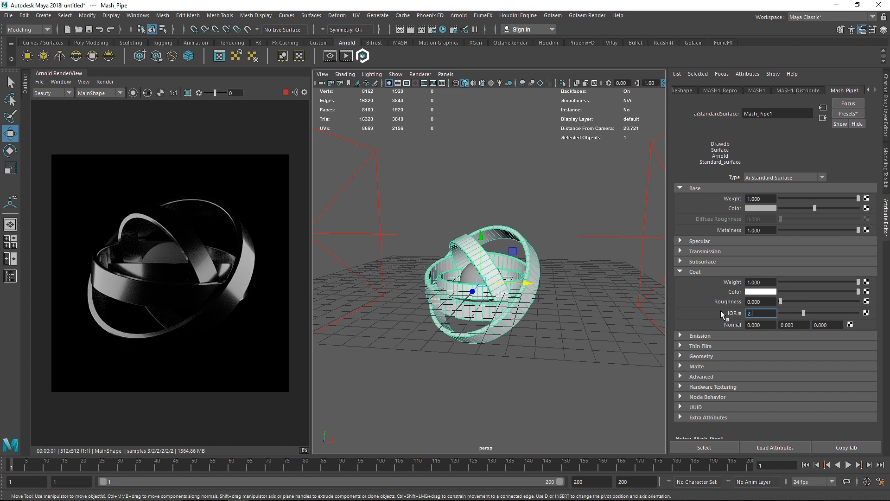
{"action": "type", "text": "418"}
{"action": "key", "text": "Return"}
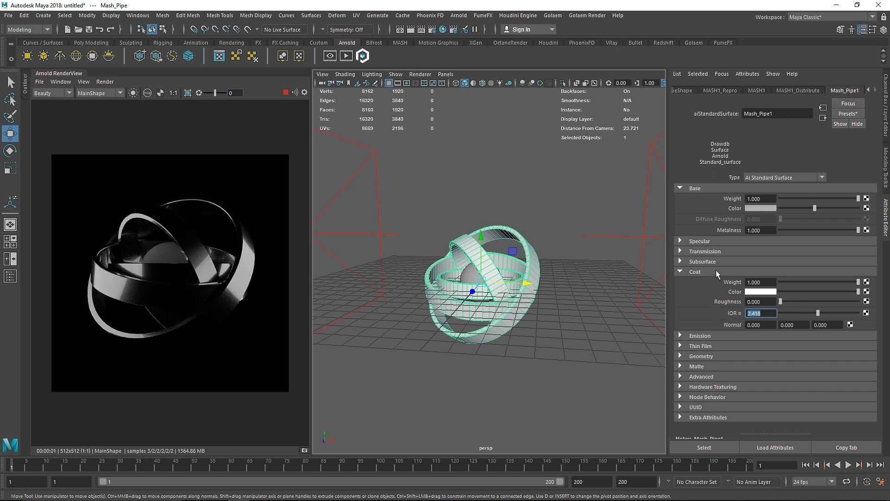
Add a thin film to the rings' material with a thickness of about 747 and an IOR of 1.4.
{"action": "left_click", "coordinate": [693, 273]}
{"action": "left_click", "coordinate": [695, 292]}
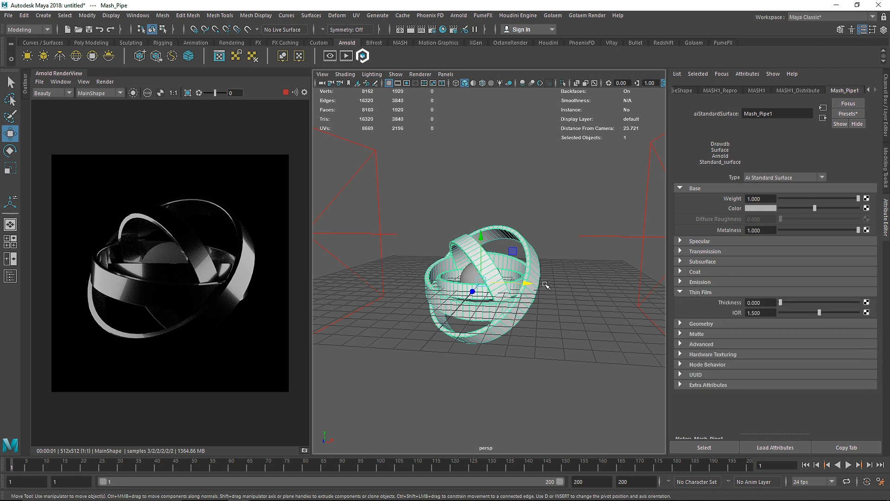
{"action": "scroll", "coordinate": [481, 293], "scroll_direction": "up", "scroll_amount": 3}
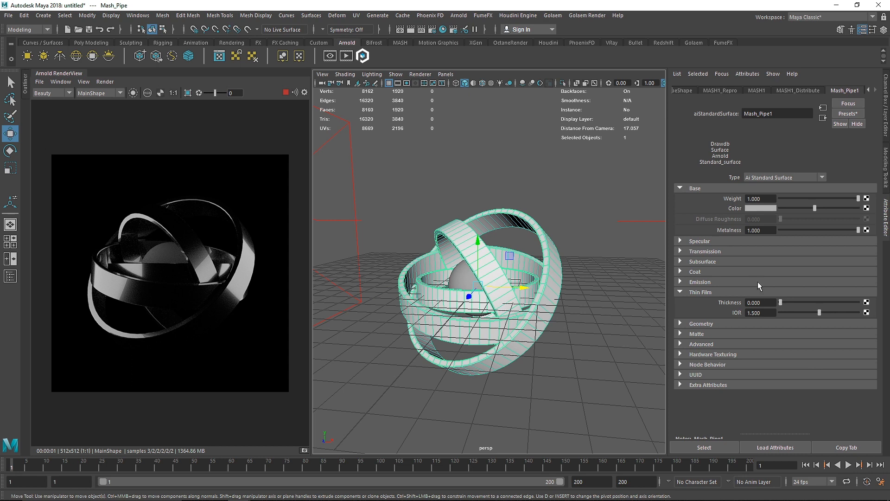
{"action": "left_click", "coordinate": [769, 303]}
{"action": "type", "text": "270"}
{"action": "key", "text": "Return"}
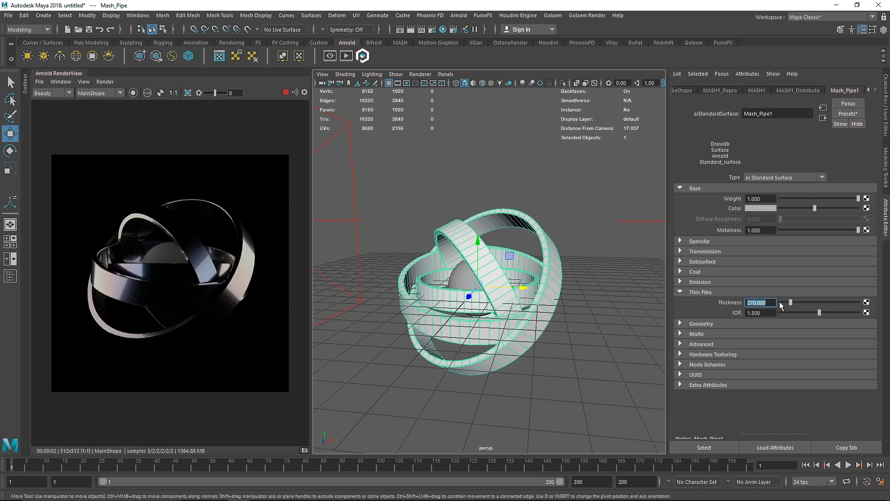
{"action": "left_click_drag", "start_coordinate": [791, 302], "coordinate": [809, 303]}
{"action": "left_click", "coordinate": [769, 314]}
{"action": "type", "text": "1.4"}
{"action": "key", "text": "Return"}
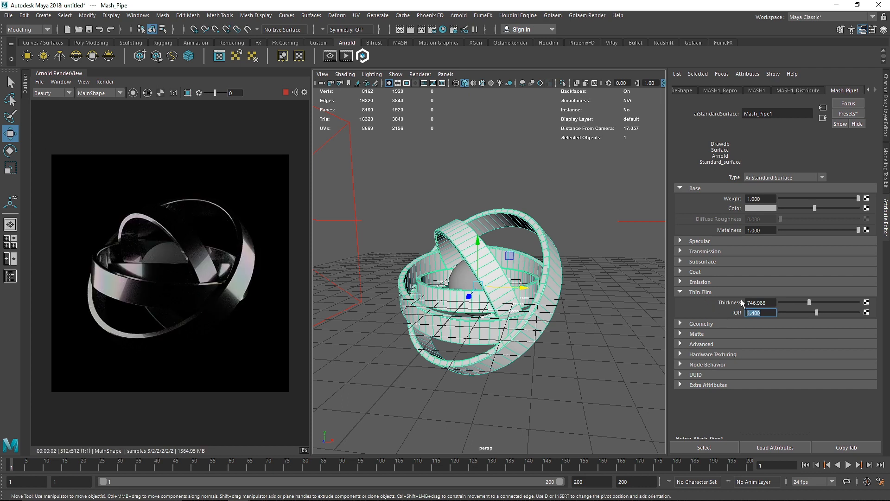
Set the rings material's specular anisotropy to 1 and its rotation to about 0.83, and deselect the rings.
{"action": "left_click", "coordinate": [693, 292]}
{"action": "left_click", "coordinate": [700, 241]}
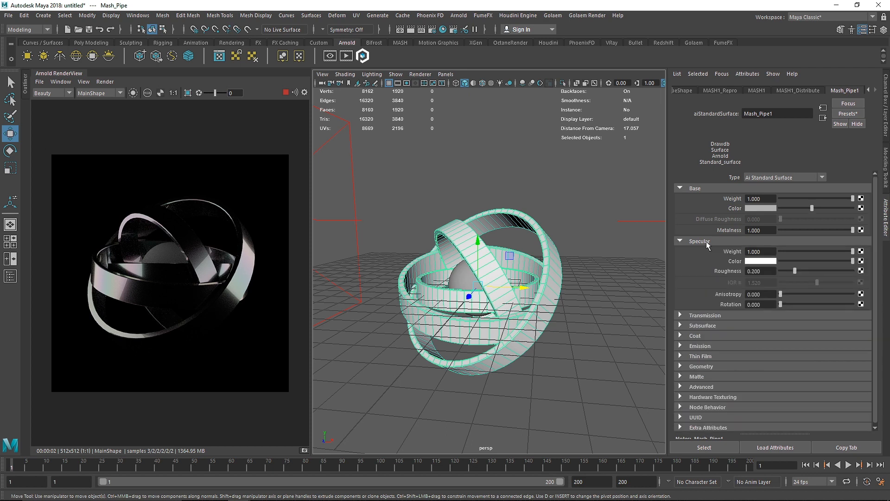
{"action": "left_click_drag", "start_coordinate": [781, 294], "coordinate": [854, 294]}
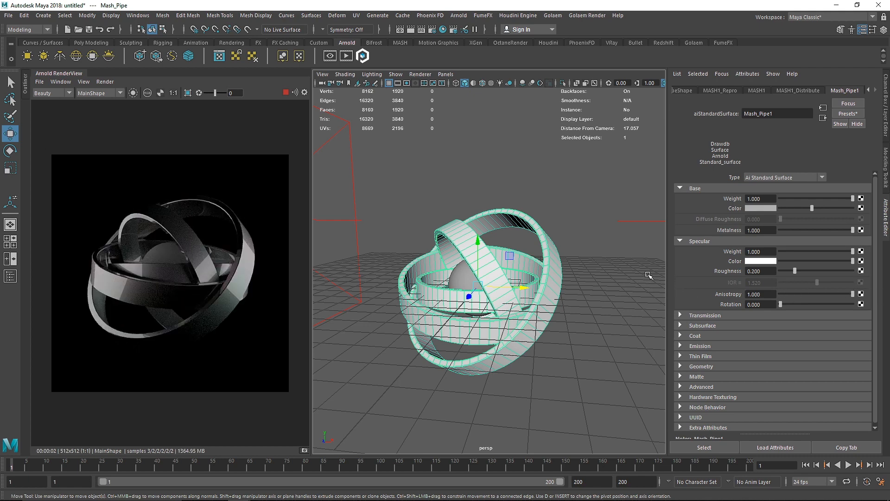
{"action": "left_click_drag", "start_coordinate": [853, 294], "coordinate": [889, 291]}
{"action": "left_click_drag", "start_coordinate": [782, 304], "coordinate": [840, 303]}
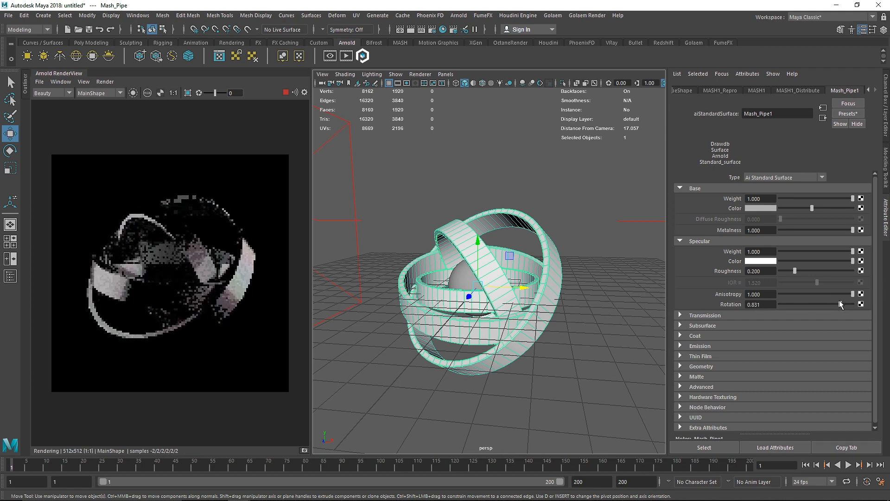
{"action": "left_click", "coordinate": [603, 286]}
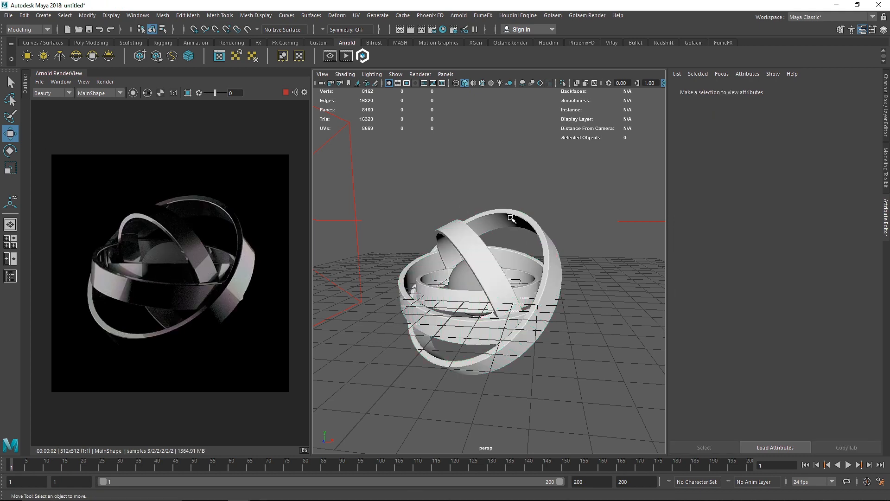
Reselect the rings, darken their material's base colour to a slightly deeper grey, and clear the selection.
{"action": "left_click", "coordinate": [527, 225]}
{"action": "mouse_move", "coordinate": [787, 208]}
{"action": "left_mouse_down"}
{"action": "mouse_move", "coordinate": [773, 207]}
{"action": "mouse_move", "coordinate": [803, 210]}
{"action": "left_mouse_up"}
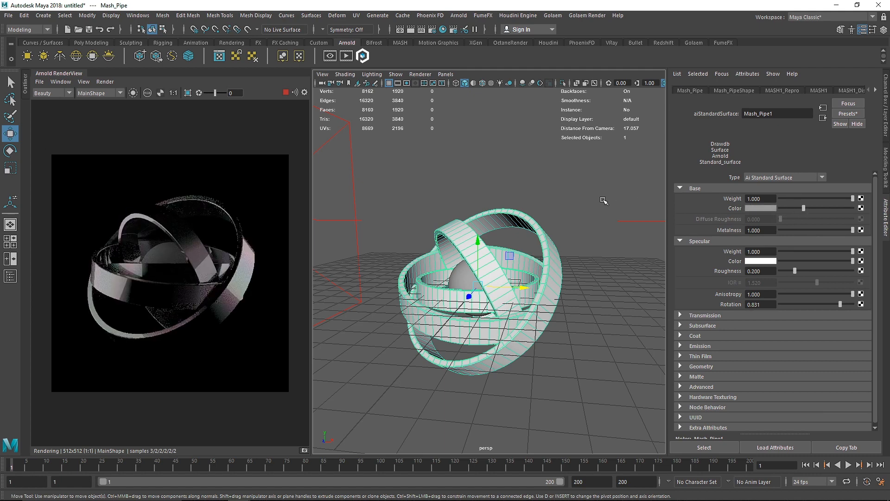
{"action": "left_click", "coordinate": [604, 201]}
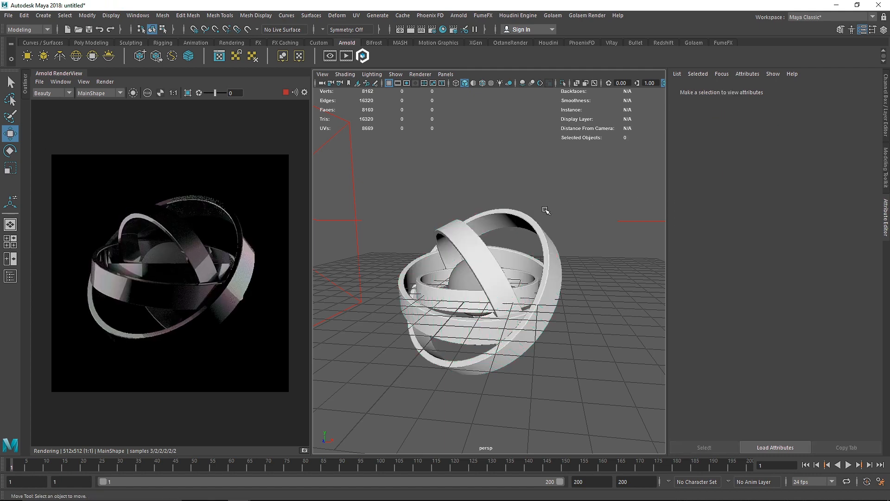
Select the central sphere, stop the running render, and scale the sphere uniformly up to about 1.564.
{"action": "left_click", "coordinate": [464, 273]}
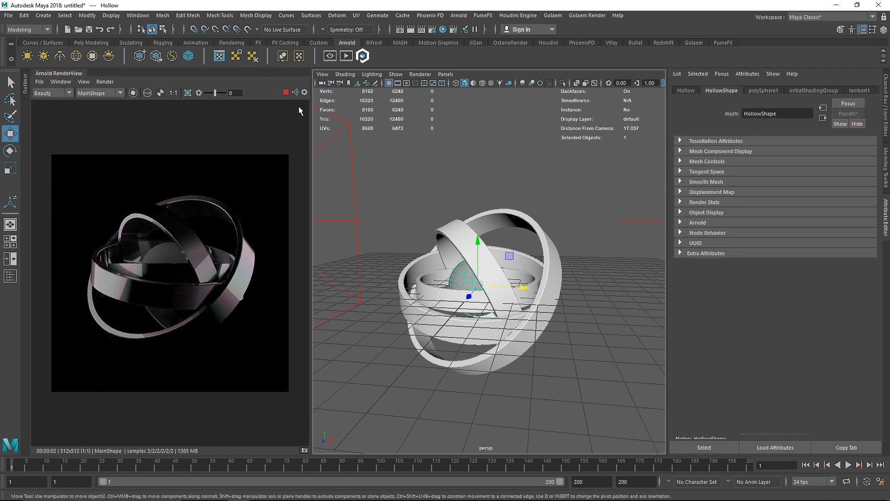
{"action": "left_click", "coordinate": [286, 93]}
{"action": "key", "text": "r"}
{"action": "left_click_drag", "start_coordinate": [478, 286], "coordinate": [533, 313]}
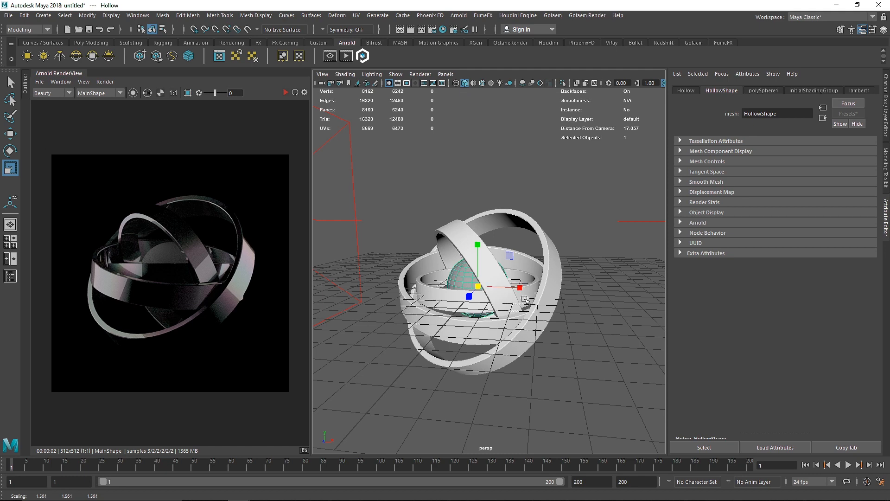
Assign a new aiStandardSurface material to the central sphere and name it Hollow1.
{"action": "scroll", "coordinate": [524, 299], "scroll_direction": "up", "scroll_amount": 3}
{"action": "mouse_move", "coordinate": [475, 296]}
{"action": "left_mouse_down", "text": "alt"}
{"action": "mouse_move", "coordinate": [522, 309]}
{"action": "mouse_move", "coordinate": [497, 318]}
{"action": "mouse_move", "coordinate": [480, 293]}
{"action": "left_mouse_up", "text": "alt"}
{"action": "scroll", "coordinate": [497, 318], "scroll_direction": "down", "scroll_amount": 1}
{"action": "right_click_drag", "start_coordinate": [461, 278], "coordinate": [457, 461]}
{"action": "left_click", "coordinate": [571, 199]}
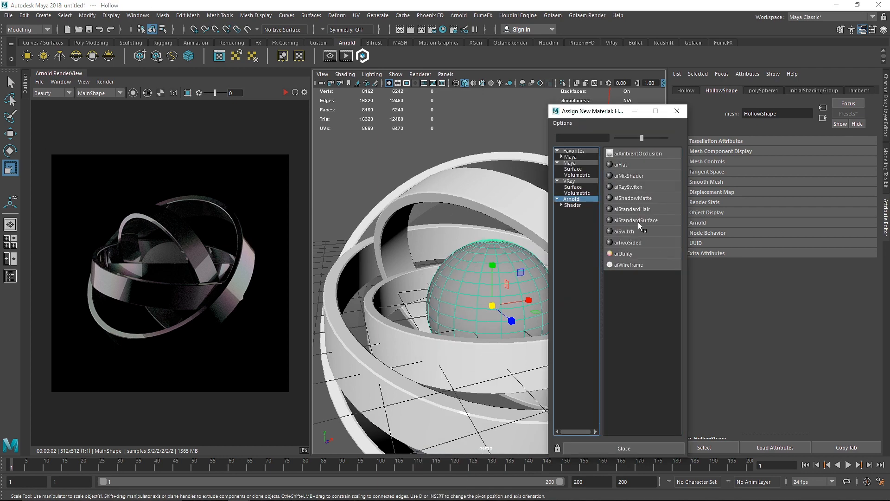
{"action": "left_click", "coordinate": [639, 222]}
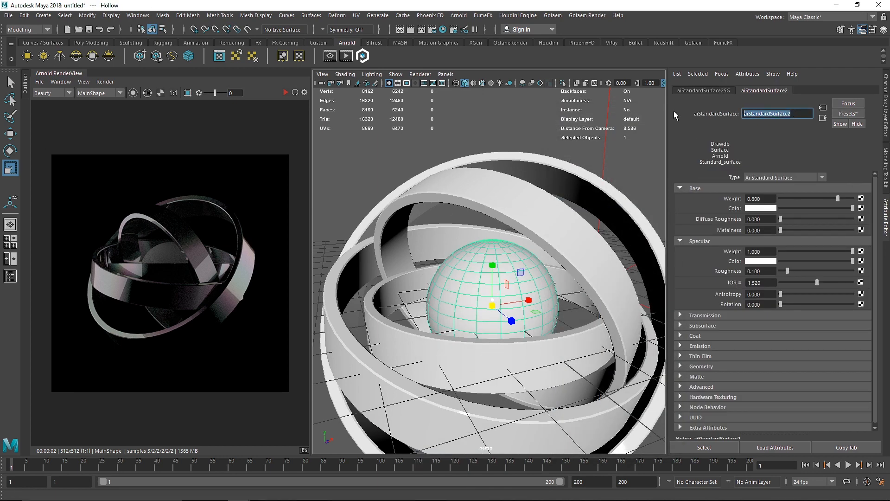
{"action": "type", "text": "Hollow1"}
{"action": "key", "text": "Return"}
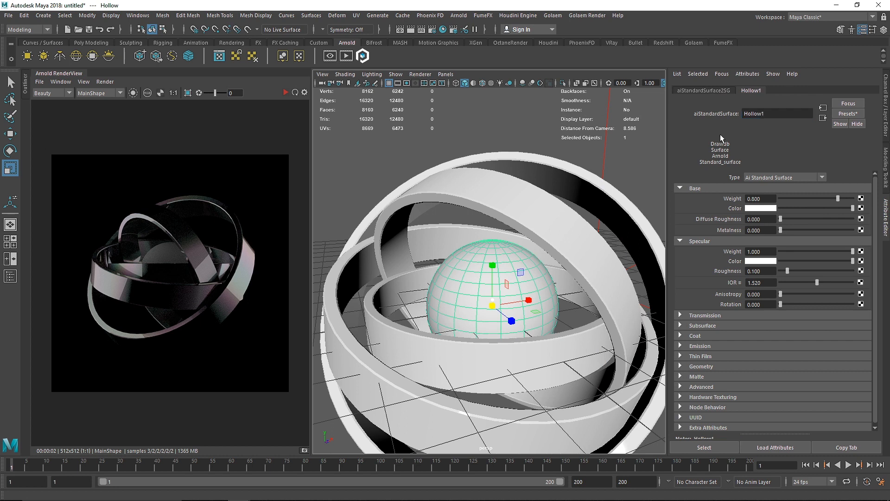
Set Hollow1's base weight to 1 with a grey base colour, and restart the render cropped to a region around the sphere.
{"action": "left_click_drag", "start_coordinate": [838, 199], "coordinate": [808, 206]}
{"action": "left_click", "coordinate": [285, 93]}
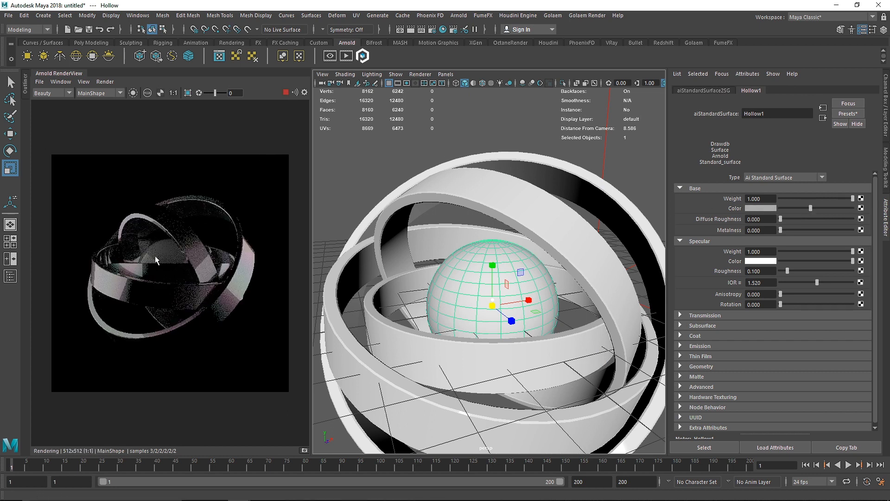
{"action": "left_click_drag", "start_coordinate": [133, 232], "coordinate": [210, 288]}
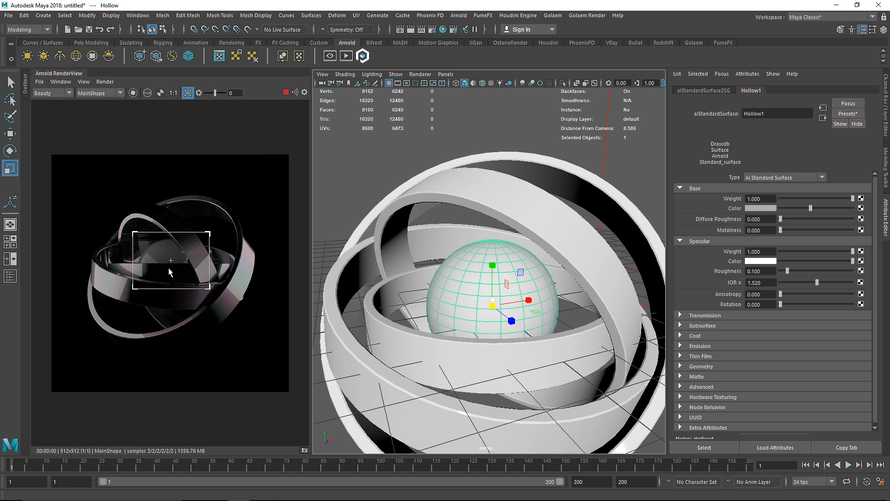
{"action": "scroll", "coordinate": [170, 271], "scroll_direction": "up", "scroll_amount": 2}
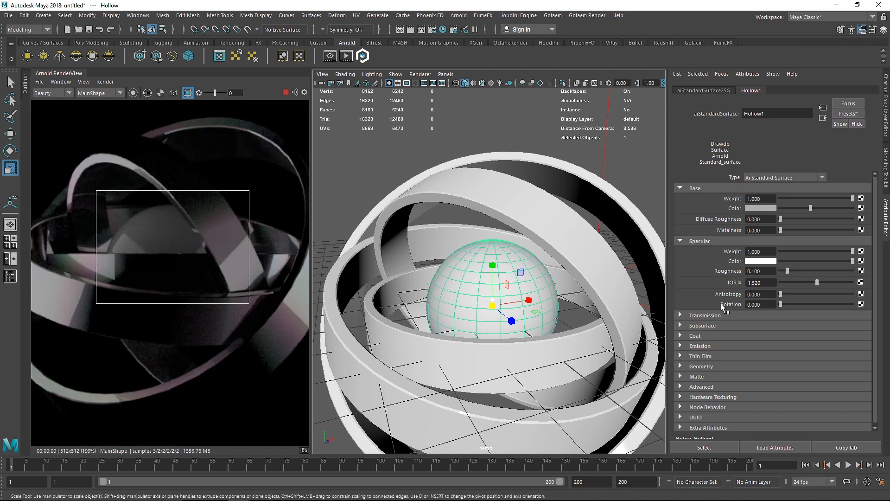
Set Hollow1's specular IOR to 2.418 and its transmission weight to 1.
{"action": "left_click", "coordinate": [761, 283]}
{"action": "type", "text": "2.418"}
{"action": "key", "text": "Return"}
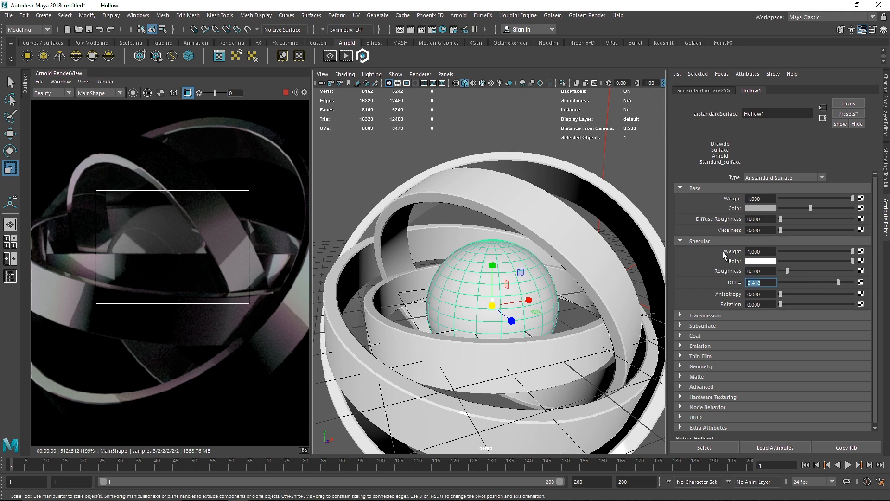
{"action": "left_click", "coordinate": [708, 242]}
{"action": "left_click", "coordinate": [705, 252]}
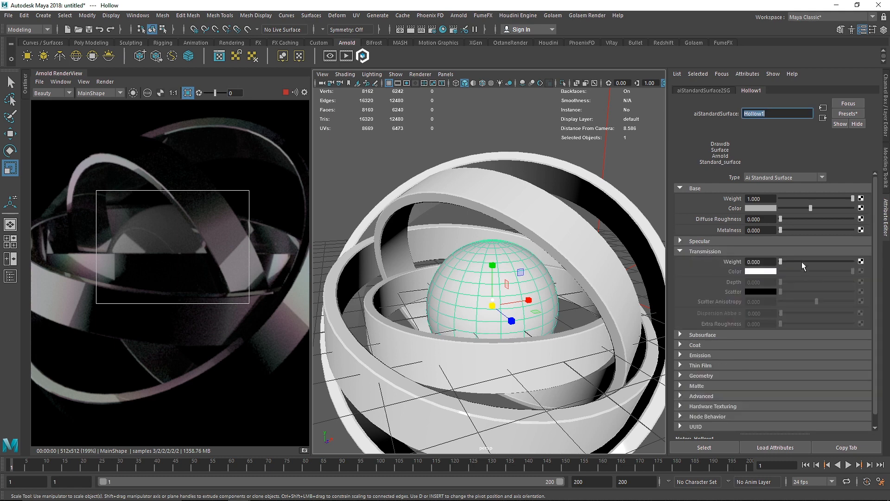
{"action": "left_click_drag", "start_coordinate": [781, 261], "coordinate": [852, 261]}
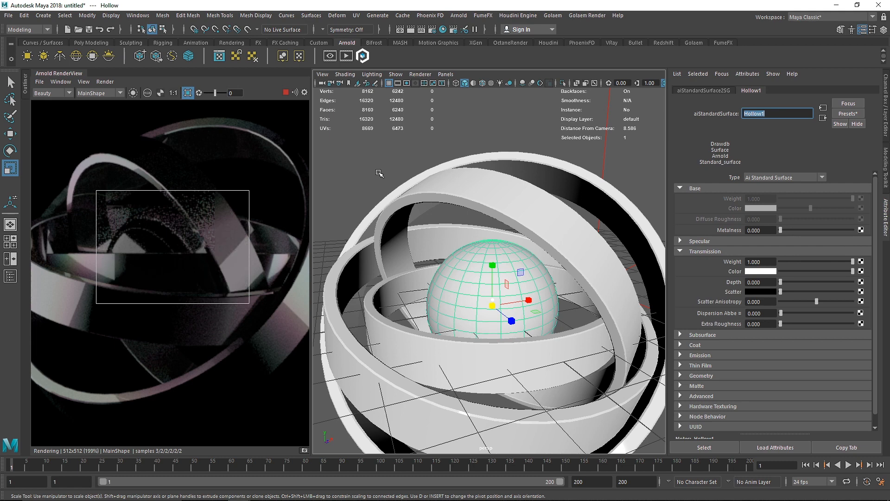
Turn off the Opaque option in the central sphere's Arnold shape attributes.
{"action": "left_click", "coordinate": [397, 165]}
{"action": "left_click", "coordinate": [483, 321]}
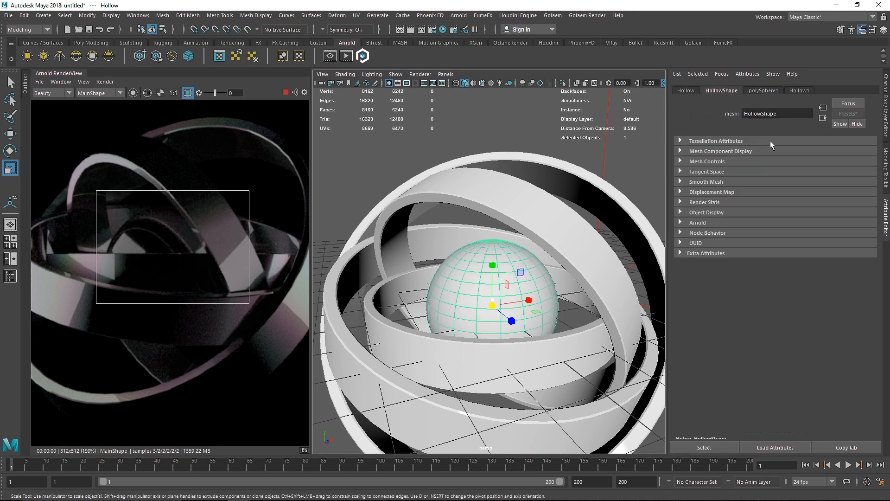
{"action": "left_click", "coordinate": [730, 224]}
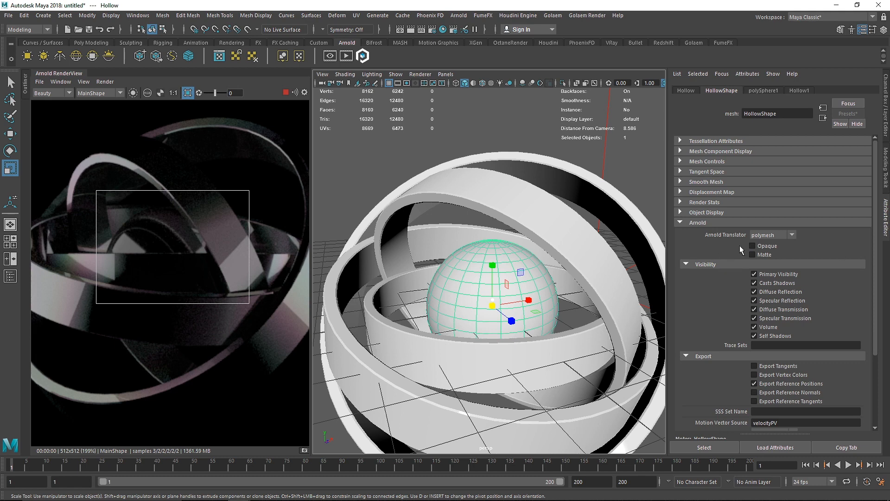
Set the transmission depth of the Hollow1 material to 20.
{"action": "left_click", "coordinate": [805, 92]}
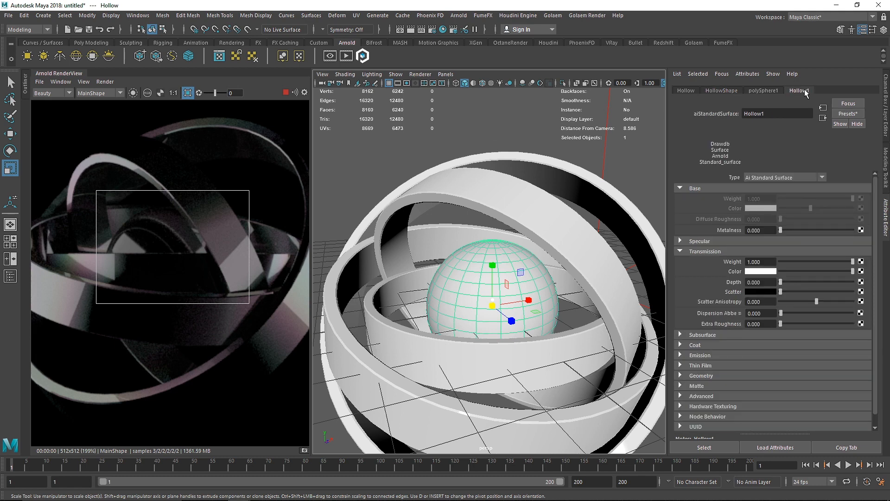
{"action": "left_click", "coordinate": [760, 282]}
{"action": "type", "text": "20"}
{"action": "key", "text": "Return"}
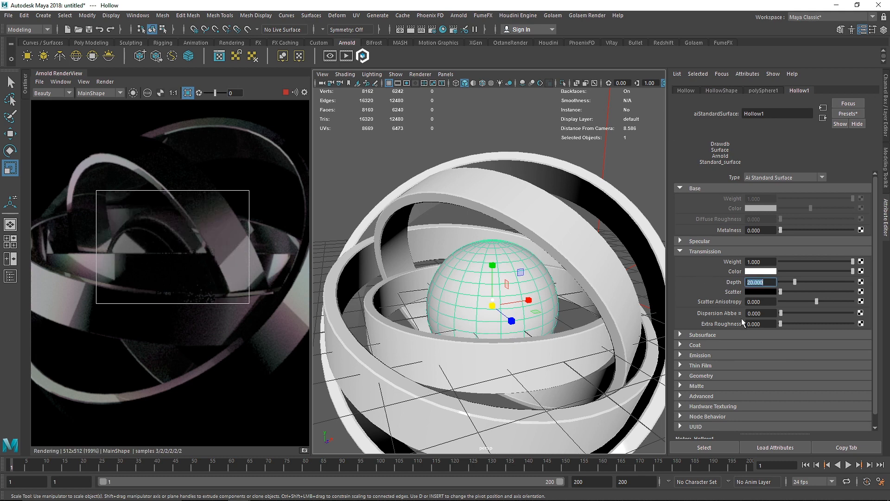
{"action": "left_click", "coordinate": [755, 312]}
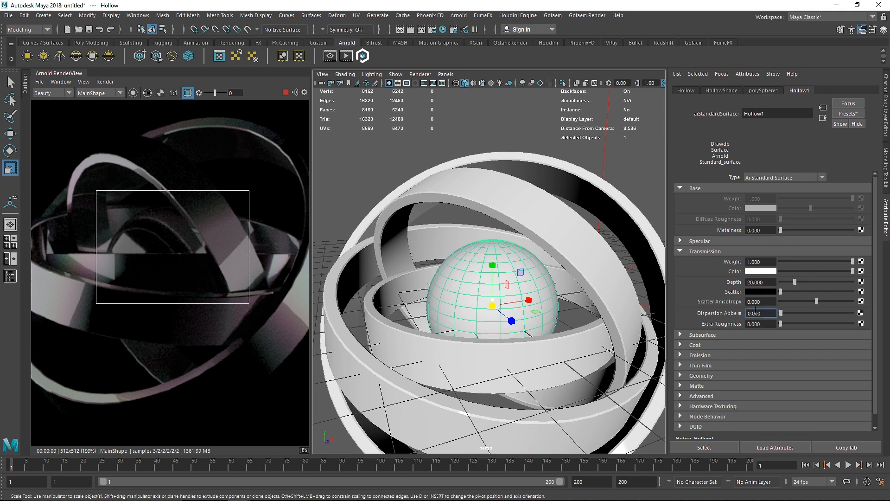
{"action": "left_click", "coordinate": [755, 301]}
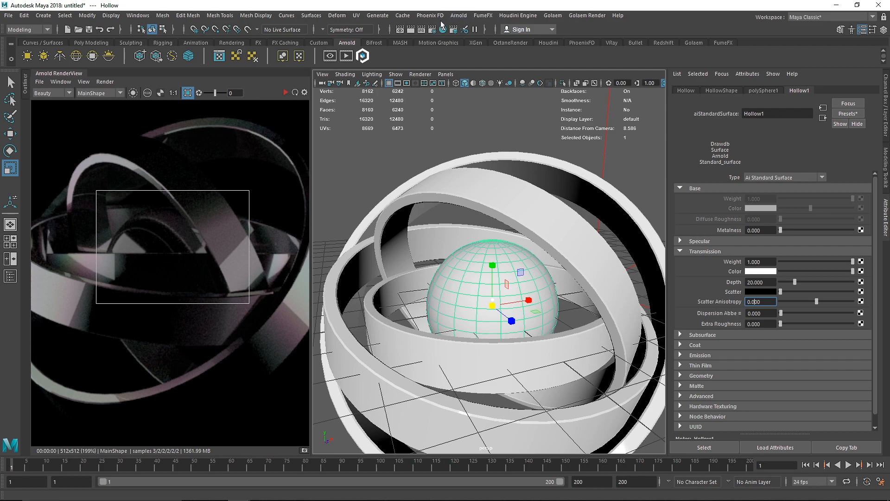
Replace the render view with the perspective view alone, open the Hypershade, and graph the Hollow1 material's network.
{"action": "right_click", "coordinate": [71, 74]}
{"action": "left_click", "coordinate": [101, 111]}
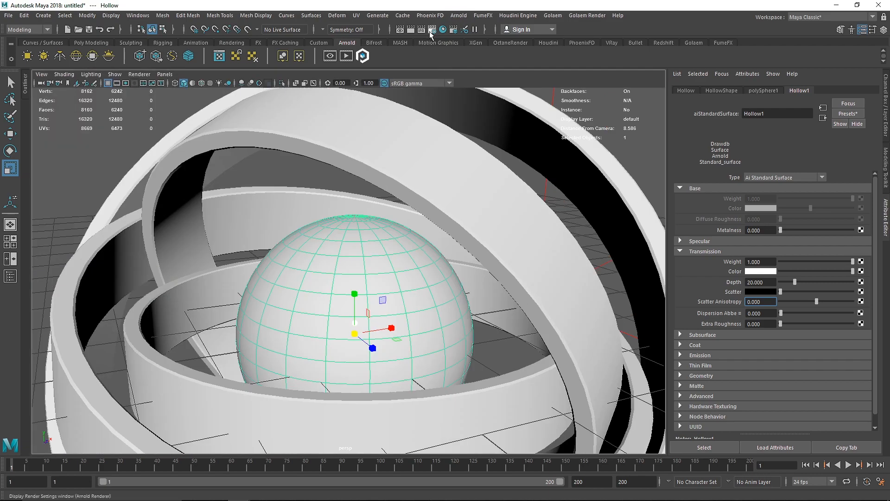
{"action": "left_click", "coordinate": [432, 30]}
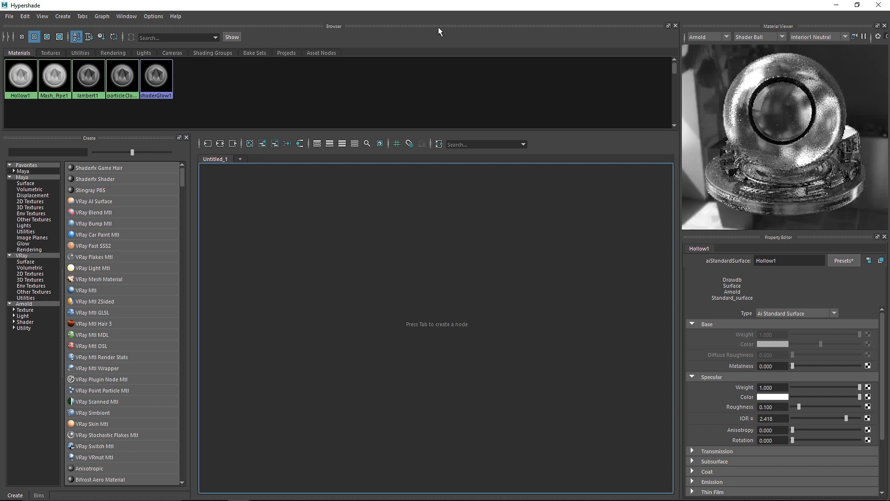
{"action": "right_click", "coordinate": [13, 78]}
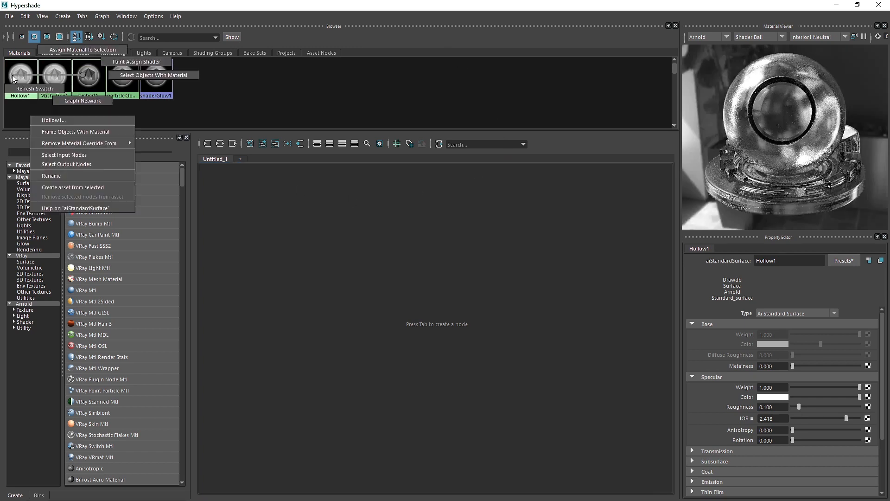
{"action": "right_click_drag", "start_coordinate": [13, 77], "coordinate": [77, 101]}
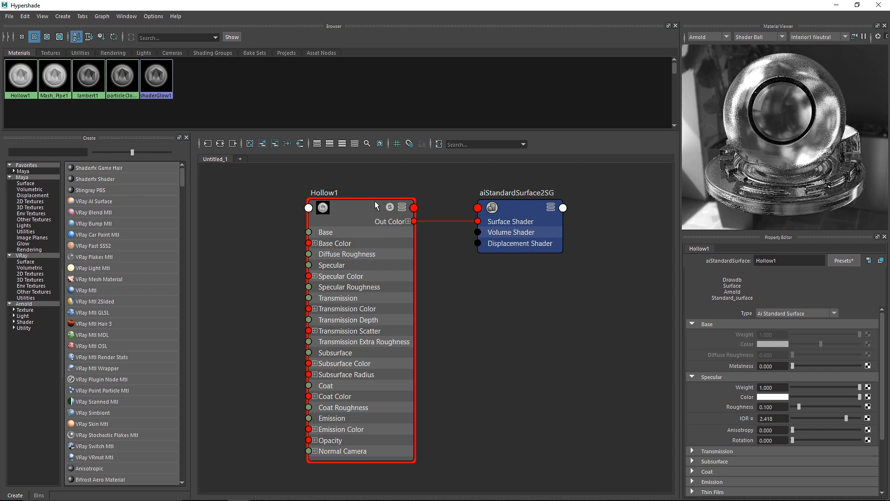
Give the Hollow1 material a coat weight of 1.
{"action": "scroll", "coordinate": [711, 379], "scroll_direction": "down", "scroll_amount": 3}
{"action": "left_click", "coordinate": [719, 398]}
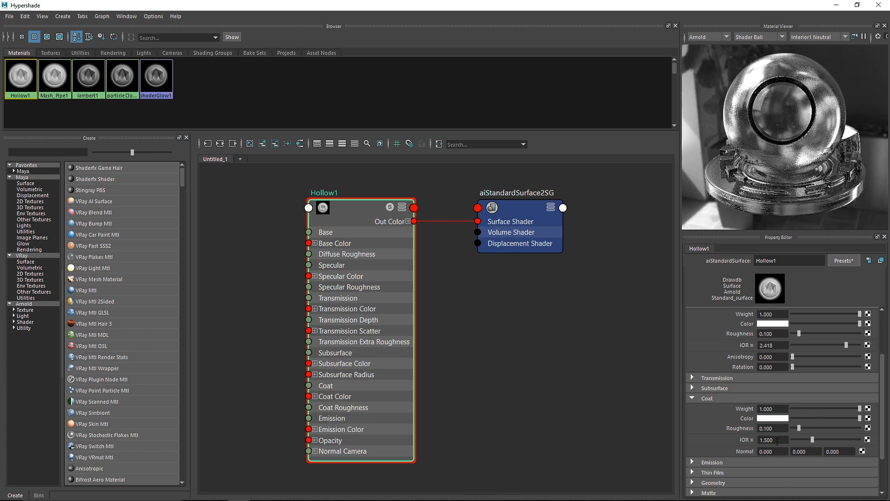
{"action": "left_click", "coordinate": [718, 398]}
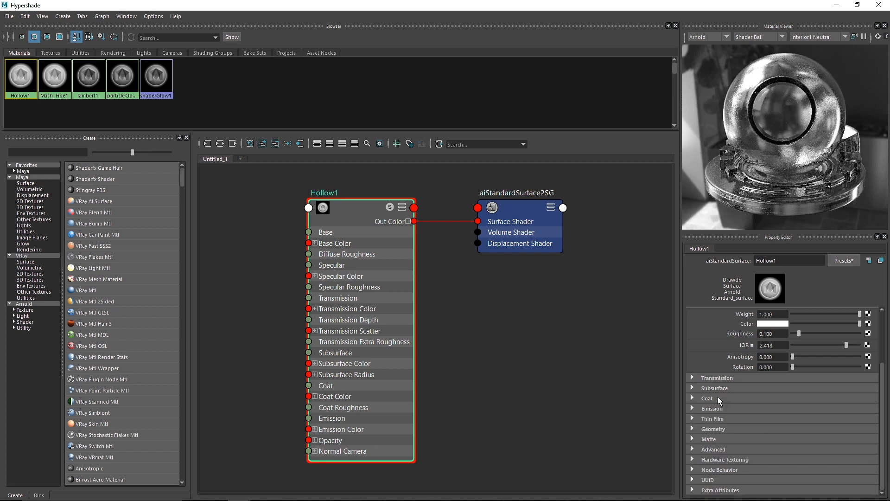
Add a thin film to the Hollow1 material with a thickness of 270 and an IOR of 1.4.
{"action": "left_click", "coordinate": [715, 407]}
{"action": "left_click", "coordinate": [721, 409]}
{"action": "left_click", "coordinate": [722, 419]}
{"action": "key", "text": "Tab"}
{"action": "type", "text": "270"}
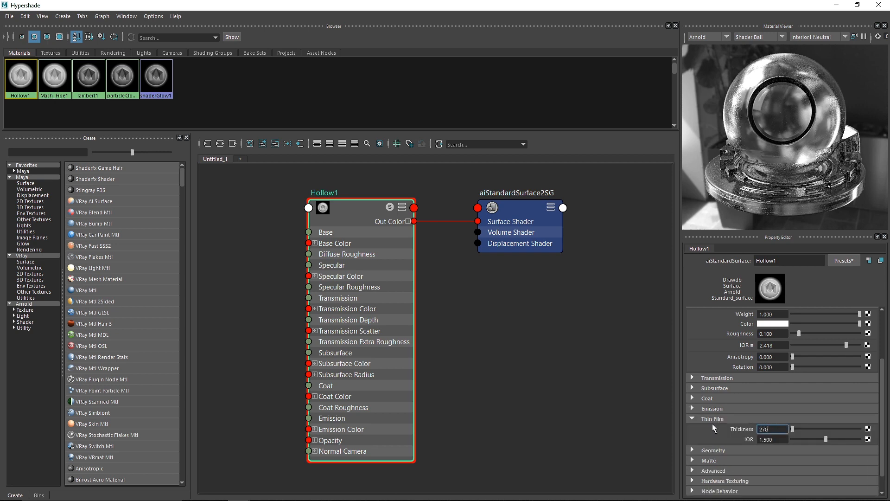
{"action": "key", "text": "Return"}
{"action": "key", "text": "Tab"}
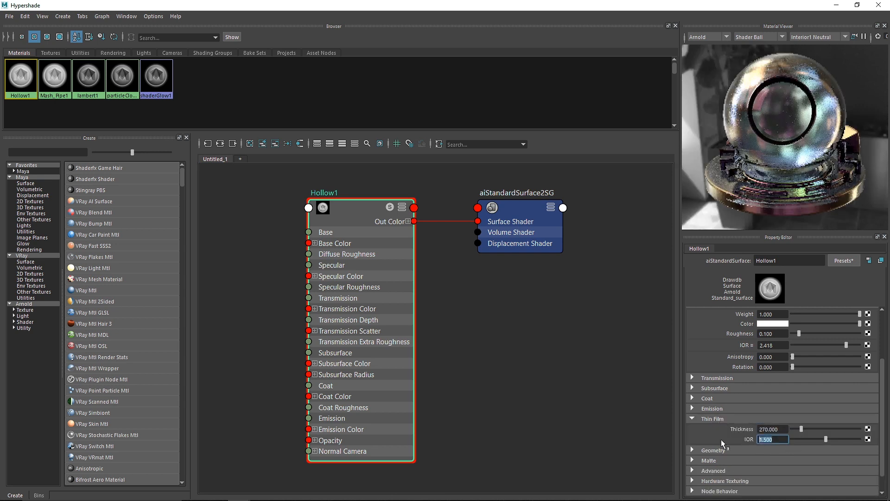
{"action": "type", "text": "1.4"}
{"action": "key", "text": "Return"}
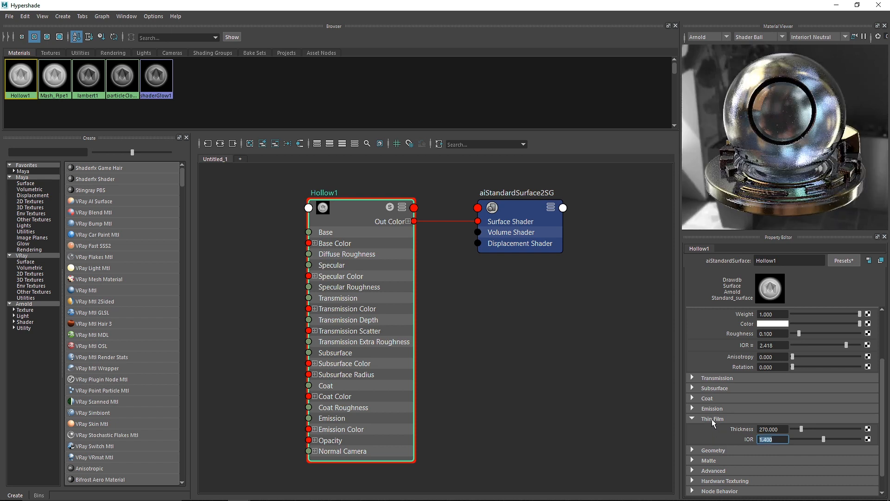
{"action": "left_click", "coordinate": [713, 420]}
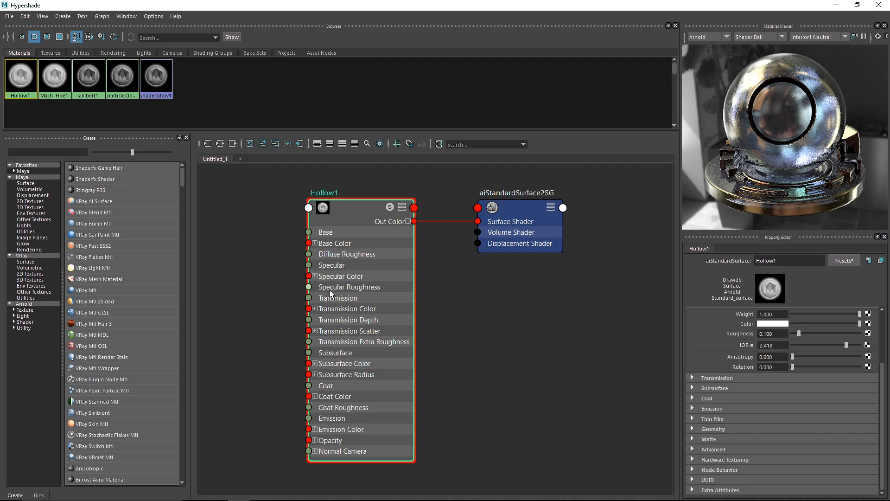
Create an Arnold aiNoise texture node in the graph and place it before the Hollow1 node, leaving space between them.
{"action": "middle_click_drag", "start_coordinate": [275, 236], "coordinate": [346, 250], "text": "alt"}
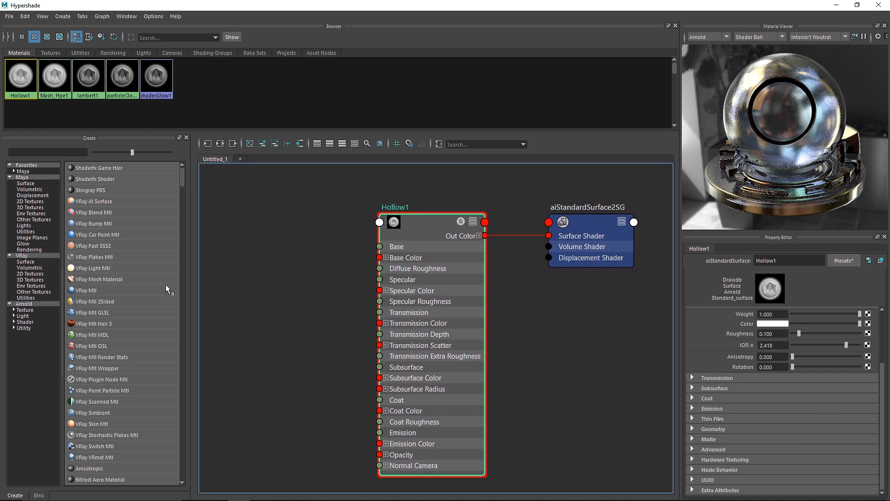
{"action": "left_click", "coordinate": [25, 305]}
{"action": "left_click", "coordinate": [94, 202]}
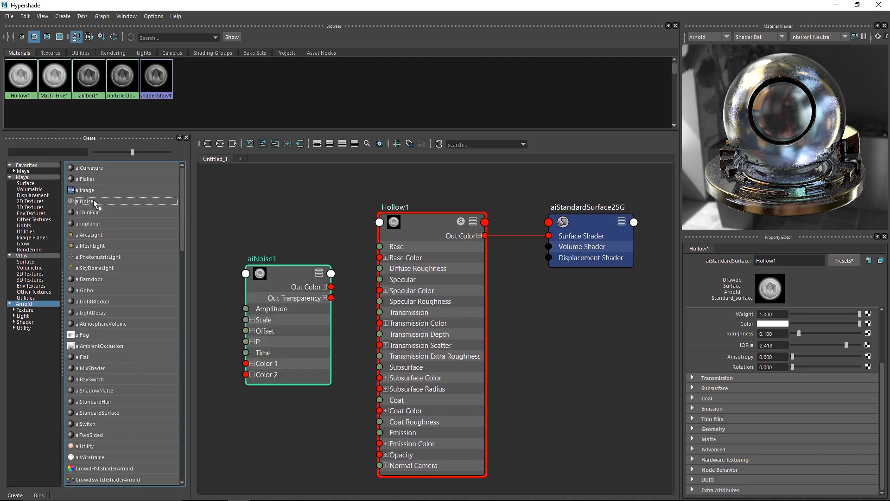
{"action": "middle_click_drag", "start_coordinate": [249, 235], "coordinate": [449, 249], "text": "alt"}
{"action": "left_click_drag", "start_coordinate": [462, 294], "coordinate": [344, 288]}
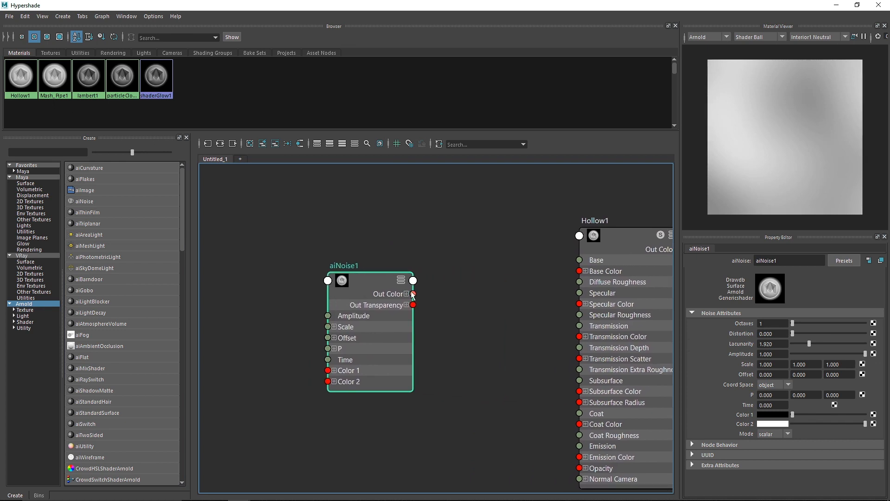
Set the aiNoise texture's octaves to 8, distortion to about 2.387, lacunarity to about 1.49 and amplitude to 5.
{"action": "left_click_drag", "start_coordinate": [792, 323], "coordinate": [866, 323]}
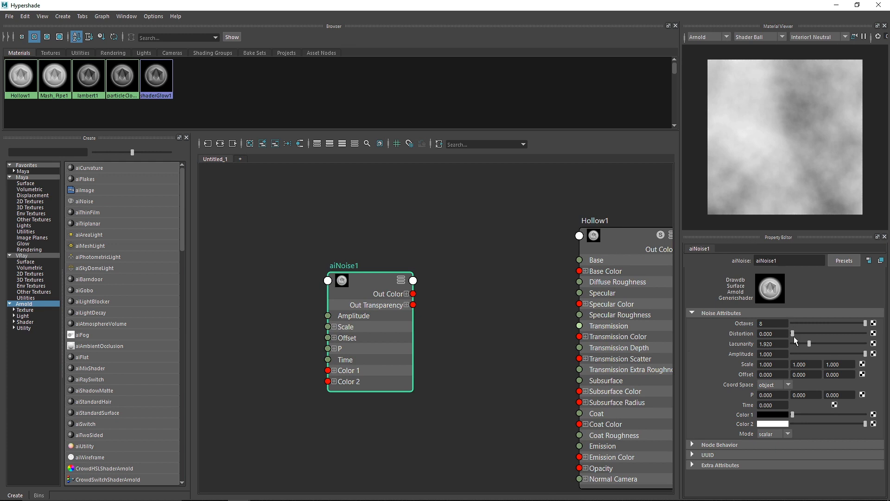
{"action": "mouse_move", "coordinate": [794, 335]}
{"action": "left_mouse_down"}
{"action": "mouse_move", "coordinate": [856, 331]}
{"action": "mouse_move", "coordinate": [802, 328]}
{"action": "mouse_move", "coordinate": [809, 330]}
{"action": "left_mouse_up"}
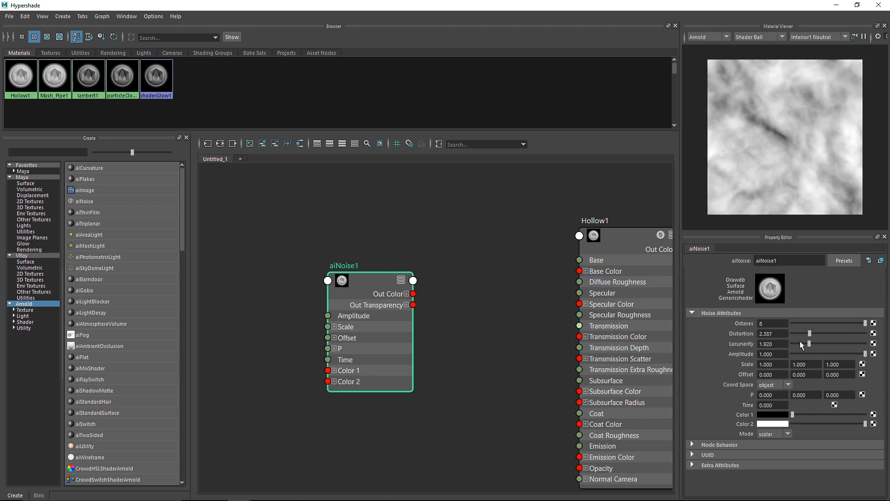
{"action": "left_click_drag", "start_coordinate": [805, 342], "coordinate": [801, 344]}
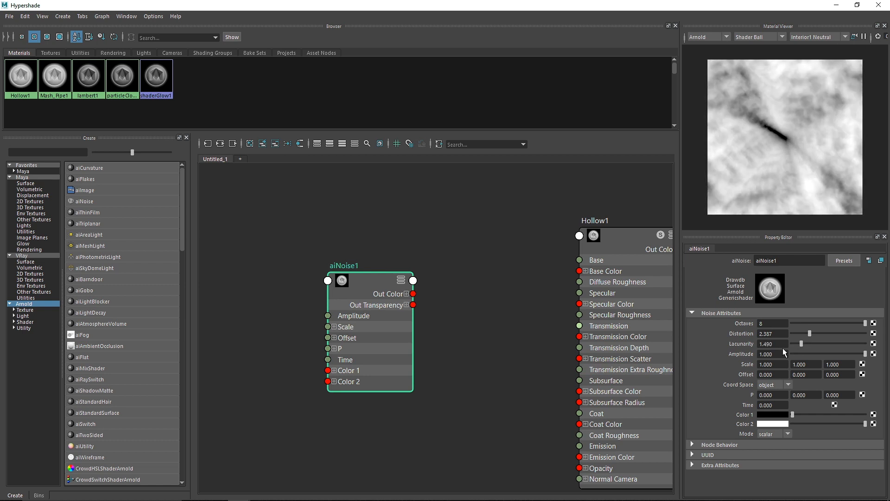
{"action": "double_click", "coordinate": [782, 354]}
{"action": "type", "text": "5"}
{"action": "key", "text": "Return"}
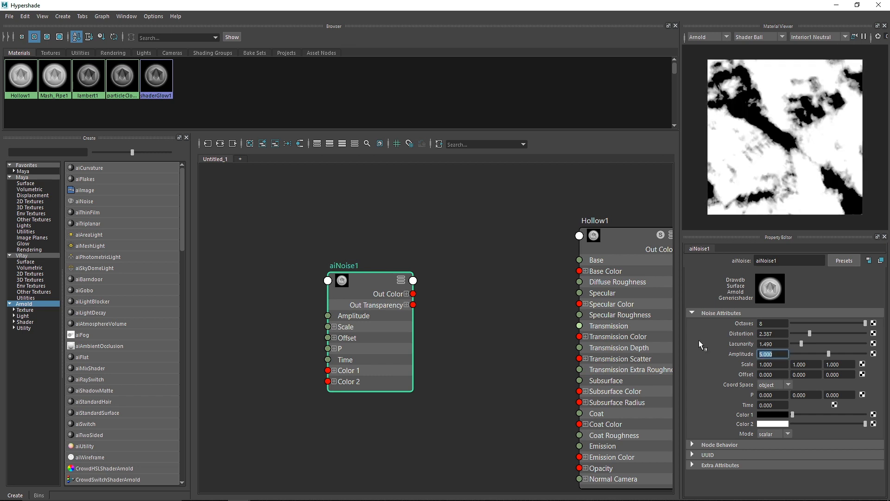
{"action": "left_click", "coordinate": [777, 406]}
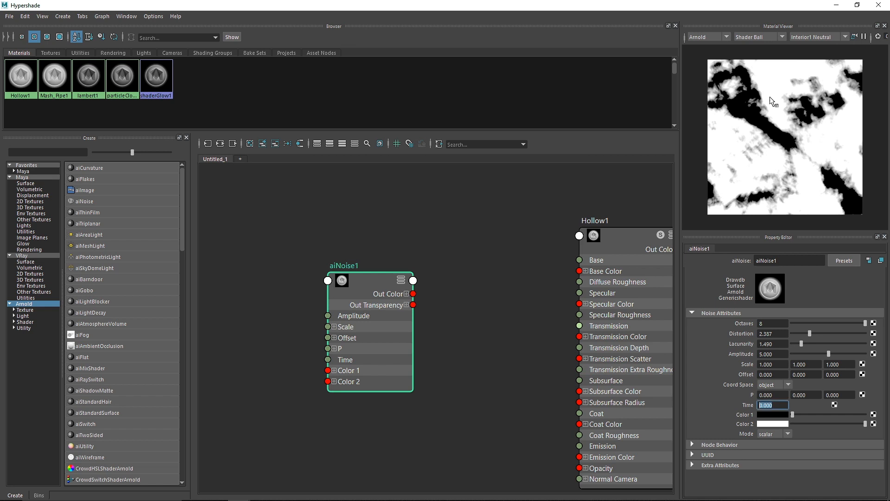
Set the aiNoise texture's time to 1.
{"action": "type", "text": "3"}
{"action": "key", "text": "Return"}
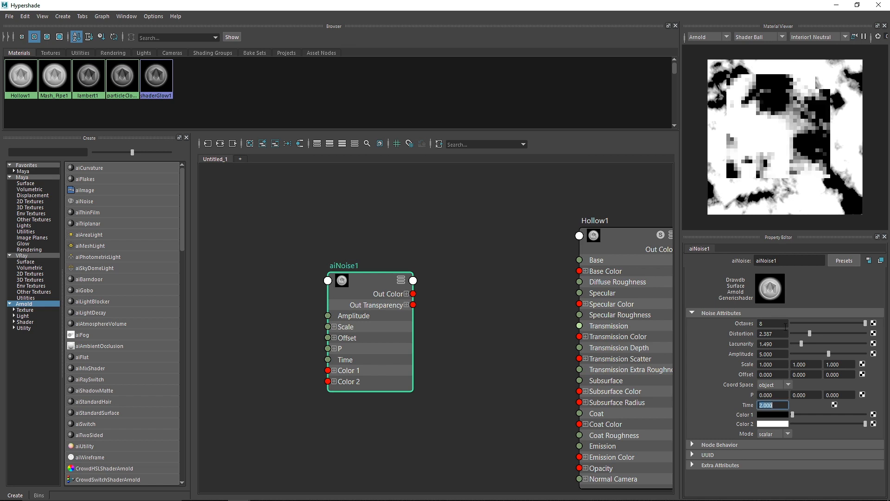
{"action": "left_click", "coordinate": [763, 395]}
{"action": "left_click", "coordinate": [769, 405]}
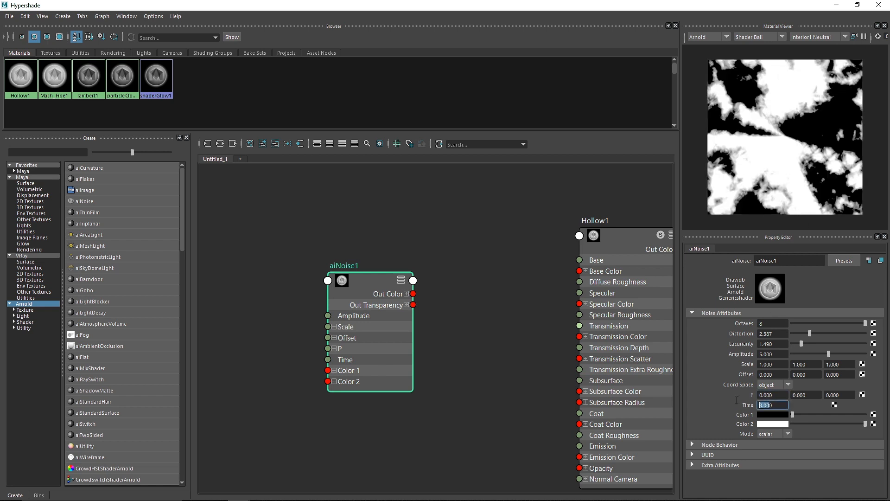
{"action": "type", "text": "1"}
{"action": "key", "text": "Return"}
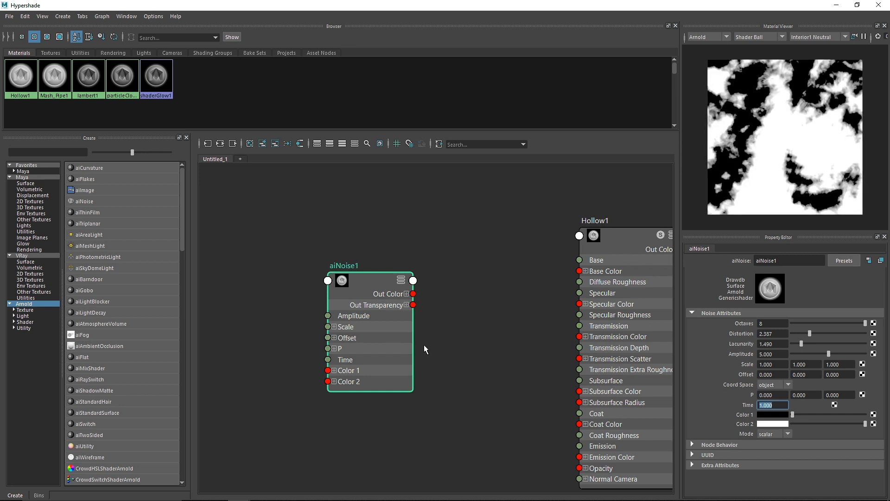
Create an aiColorCorrect node between aiNoise and Hollow1 and connect the noise's Out Color to its Input.
{"action": "key", "text": "a"}
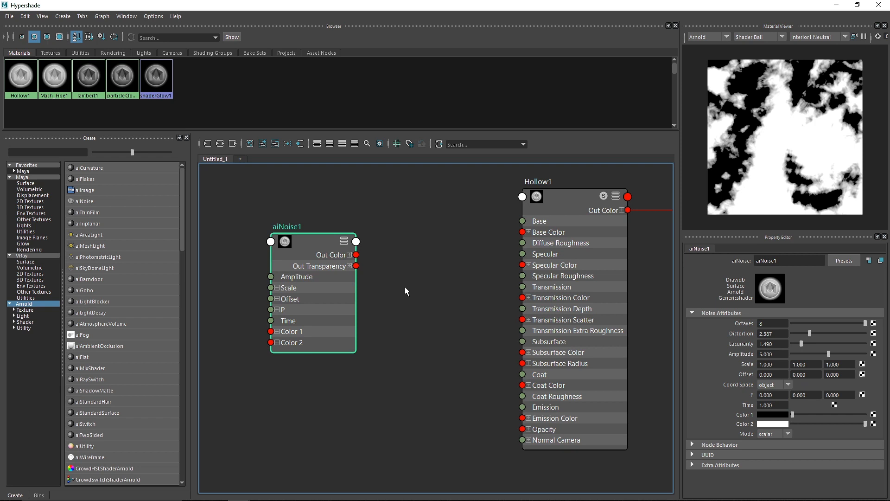
{"action": "scroll", "coordinate": [115, 317], "scroll_direction": "down", "scroll_amount": 10}
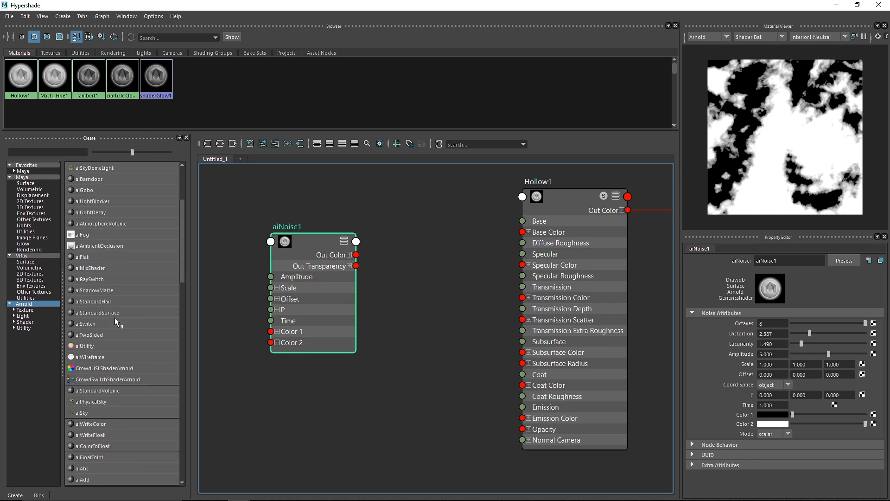
{"action": "scroll", "coordinate": [118, 292], "scroll_direction": "down", "scroll_amount": 5}
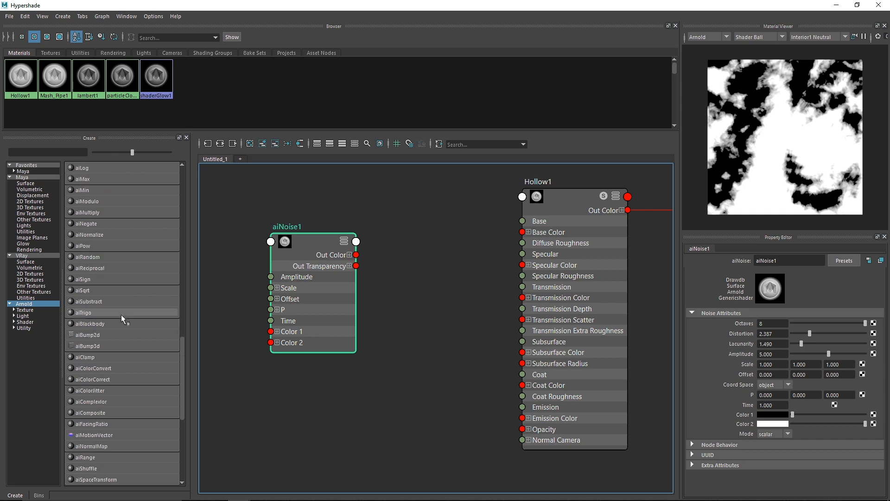
{"action": "left_click_drag", "start_coordinate": [112, 374], "coordinate": [394, 265]}
{"action": "left_click_drag", "start_coordinate": [296, 258], "coordinate": [198, 258]}
{"action": "left_click", "coordinate": [440, 281]}
{"action": "left_click_drag", "start_coordinate": [260, 292], "coordinate": [391, 309]}
{"action": "left_click_drag", "start_coordinate": [427, 284], "coordinate": [367, 291]}
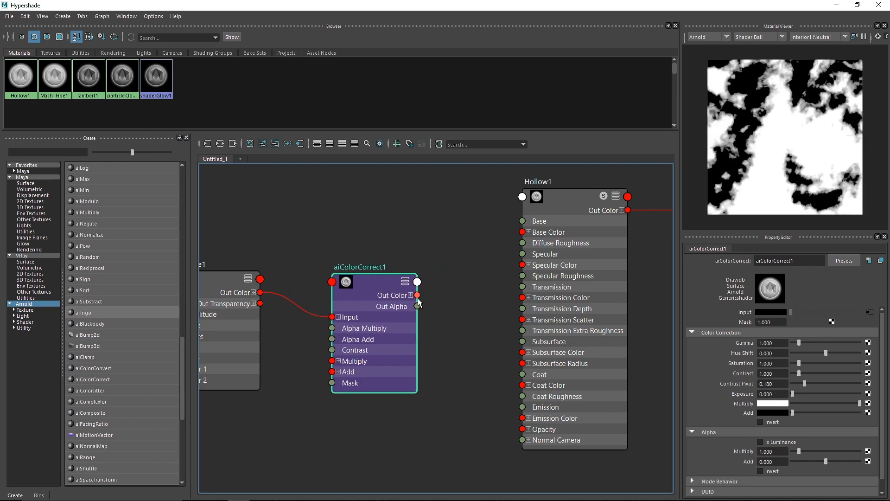
Connect the aiColorCorrect node's Out Alpha to Hollow1's Specular Roughness and enable Is Luminance for its alpha.
{"action": "left_click_drag", "start_coordinate": [417, 306], "coordinate": [523, 276]}
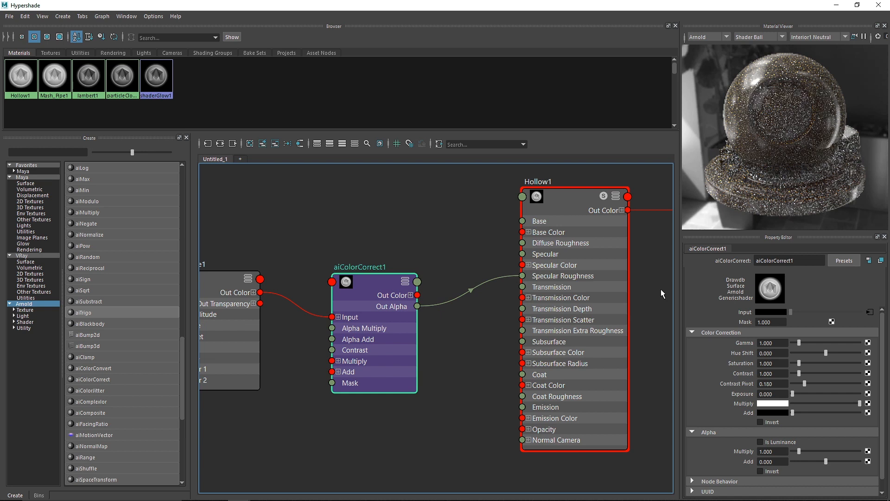
{"action": "middle_click_drag", "start_coordinate": [661, 290], "coordinate": [646, 287]}
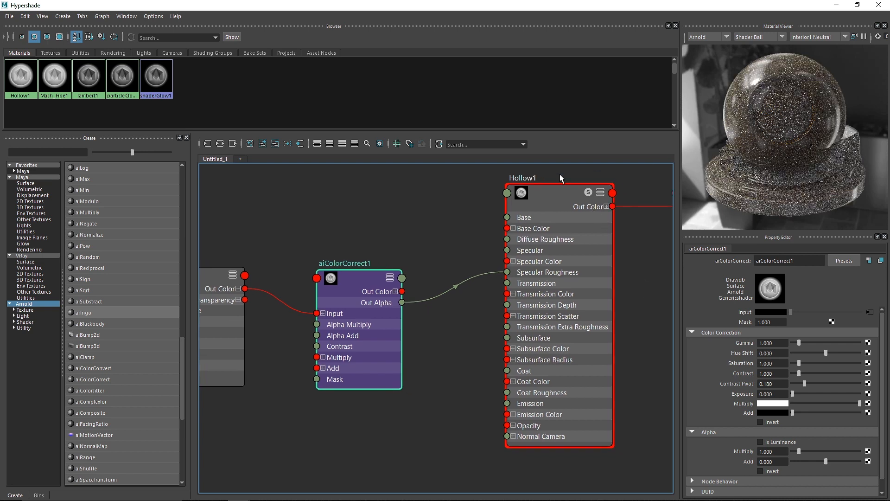
{"action": "left_click", "coordinate": [778, 442]}
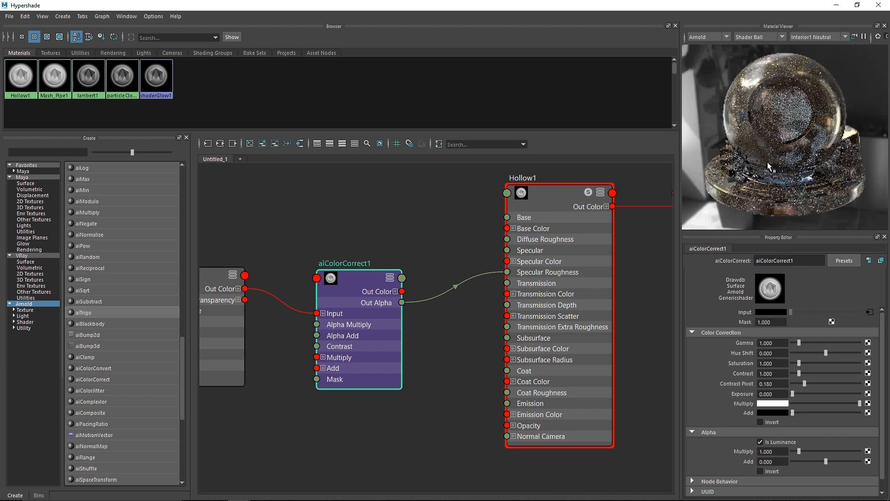
Switch the material preview geometry to Sphere, and return to the main Maya window with the Arnold RenderView in use.
{"action": "left_click", "coordinate": [755, 37]}
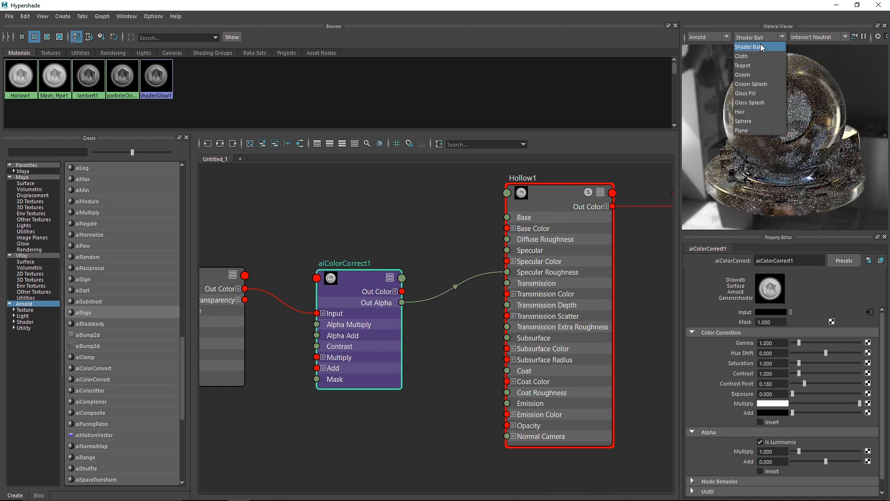
{"action": "left_click", "coordinate": [756, 122]}
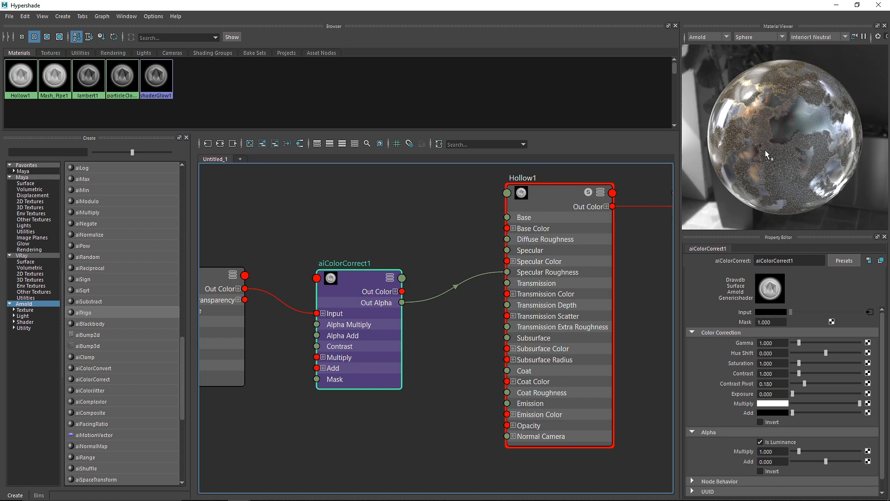
{"action": "left_click", "coordinate": [879, 5]}
{"action": "left_click", "coordinate": [330, 56]}
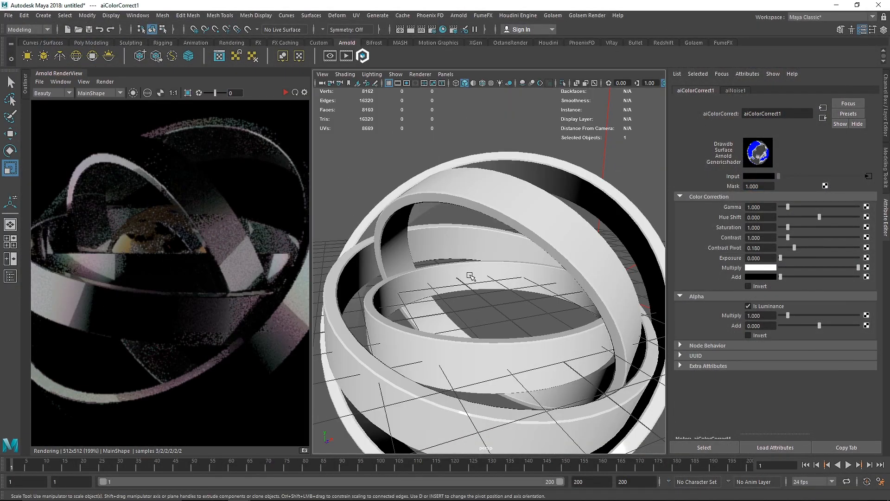
Select the central sphere and set the base metalness of its Hollow1 material to 0.9.
{"action": "left_click", "coordinate": [471, 278]}
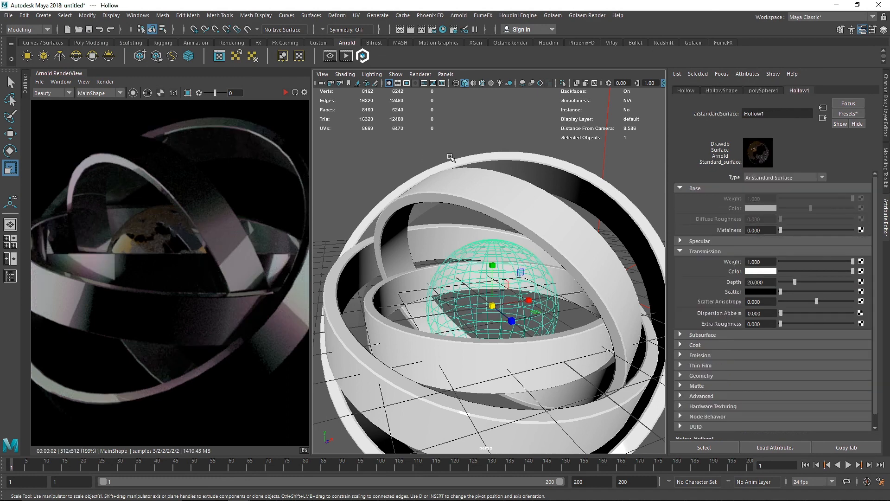
{"action": "left_click", "coordinate": [696, 241]}
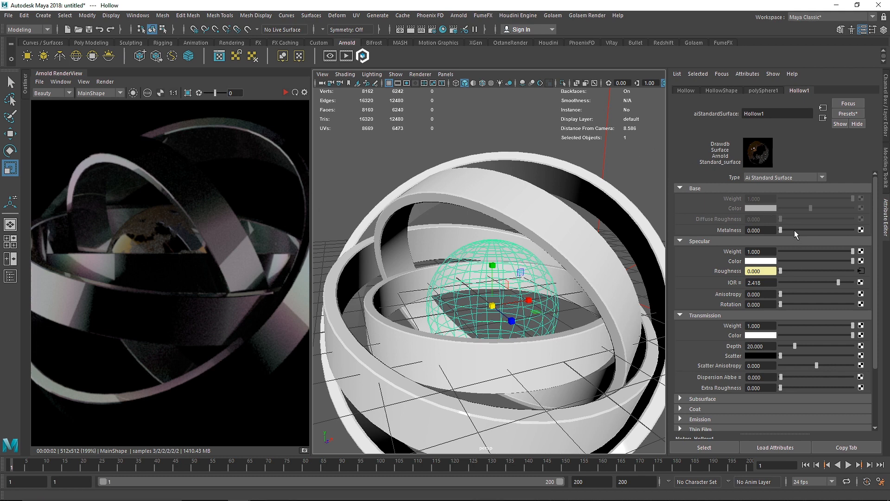
{"action": "left_click_drag", "start_coordinate": [795, 230], "coordinate": [821, 230]}
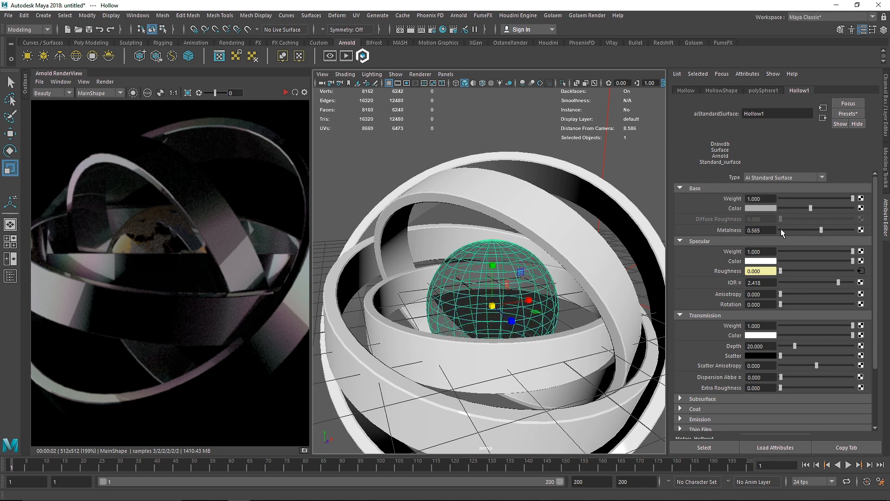
{"action": "left_click", "coordinate": [745, 229]}
{"action": "type", "text": "0.9"}
{"action": "key", "text": "Return"}
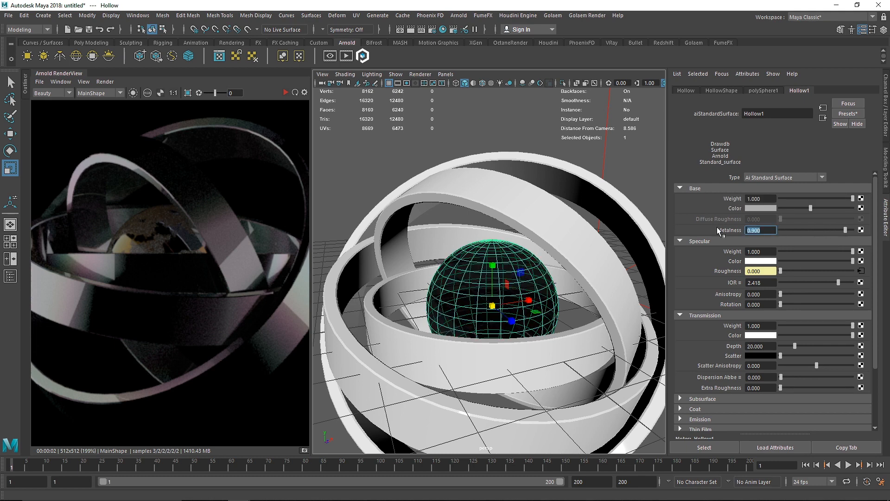
Run a live Arnold render to examine the whole ring assembly with the sphere, and stop the render.
{"action": "left_click", "coordinate": [285, 93]}
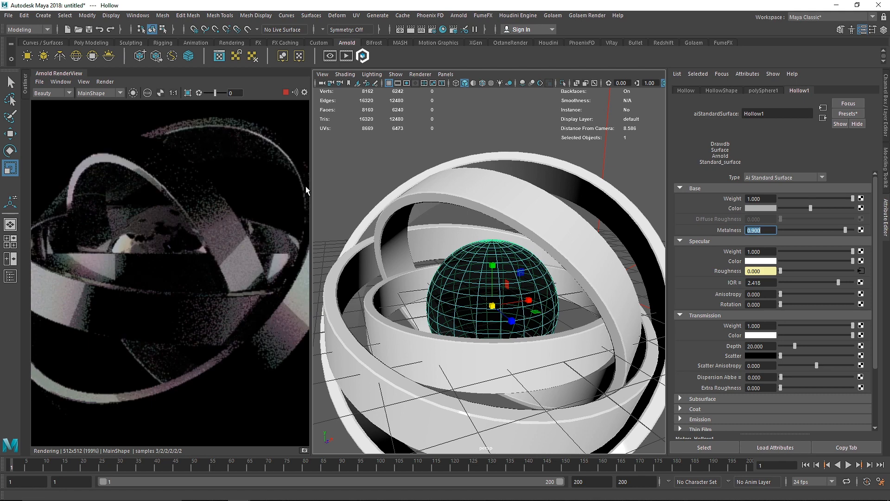
{"action": "scroll", "coordinate": [493, 276], "scroll_direction": "down", "scroll_amount": 3}
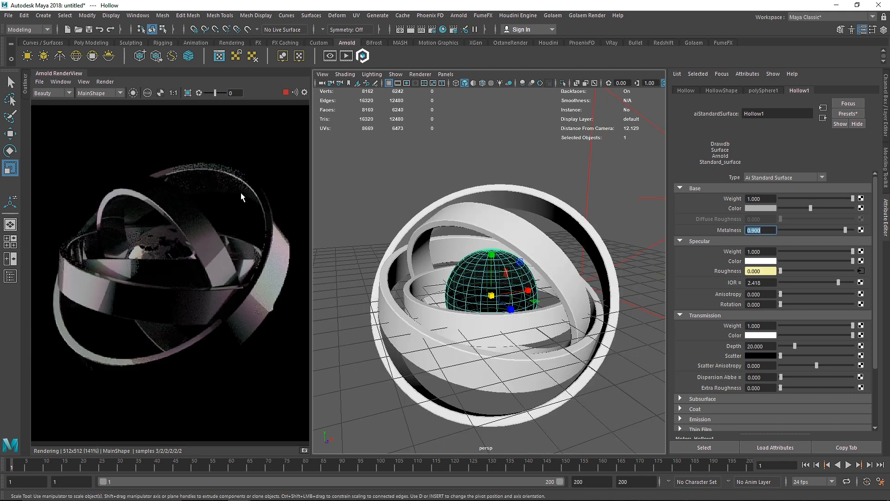
{"action": "left_click", "coordinate": [446, 144]}
{"action": "scroll", "coordinate": [449, 152], "scroll_direction": "up", "scroll_amount": 4}
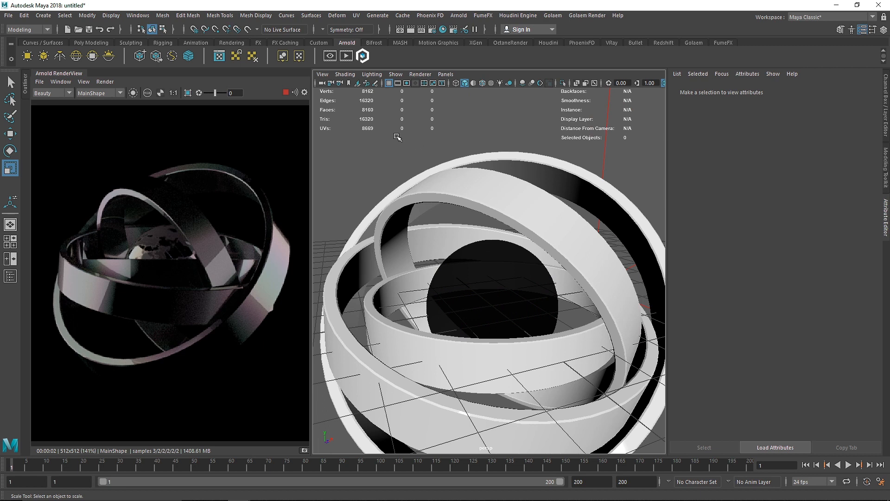
{"action": "scroll", "coordinate": [239, 182], "scroll_direction": "down", "scroll_amount": 1}
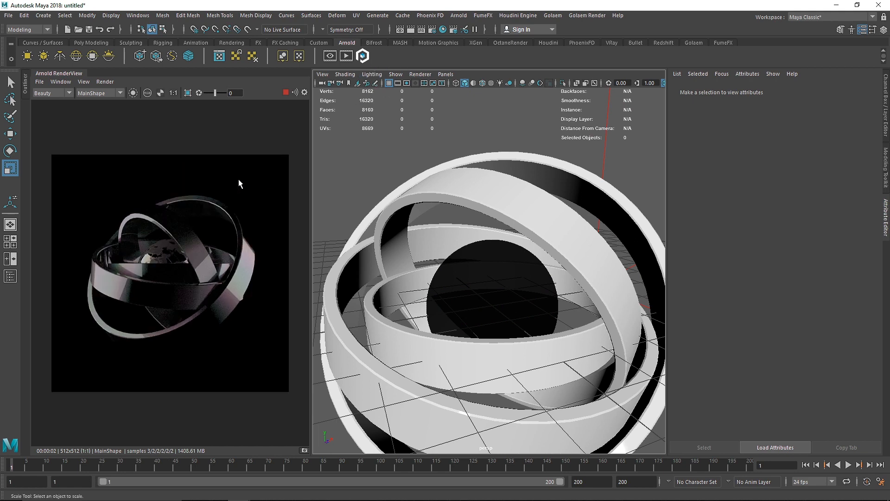
{"action": "left_click", "coordinate": [287, 93]}
Create an aiAtmosphereVolume as the Arnold environment's Atmosphere in the render settings and close the settings.
{"action": "left_click", "coordinate": [433, 29]}
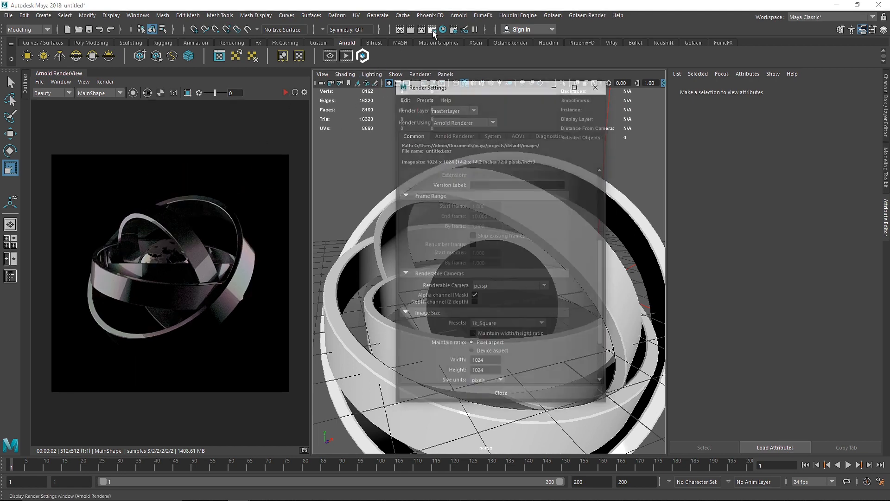
{"action": "left_click_drag", "start_coordinate": [449, 85], "coordinate": [449, 68]}
{"action": "left_click", "coordinate": [441, 118]}
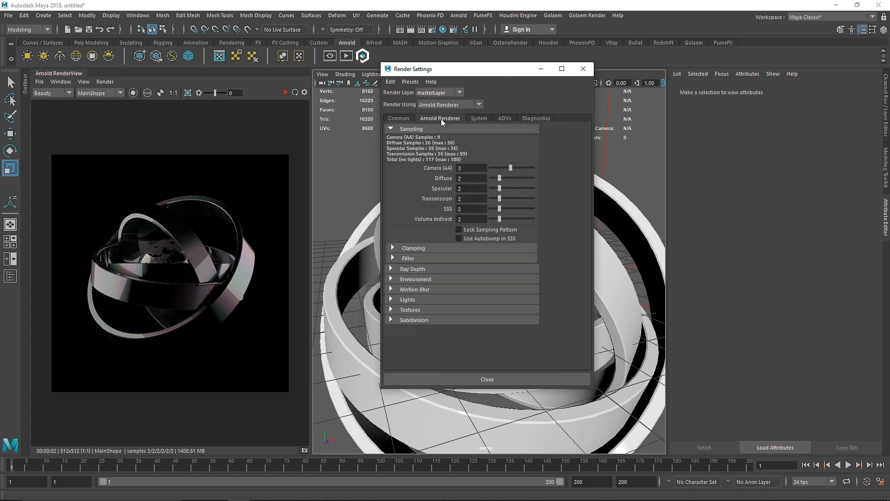
{"action": "left_click", "coordinate": [425, 280]}
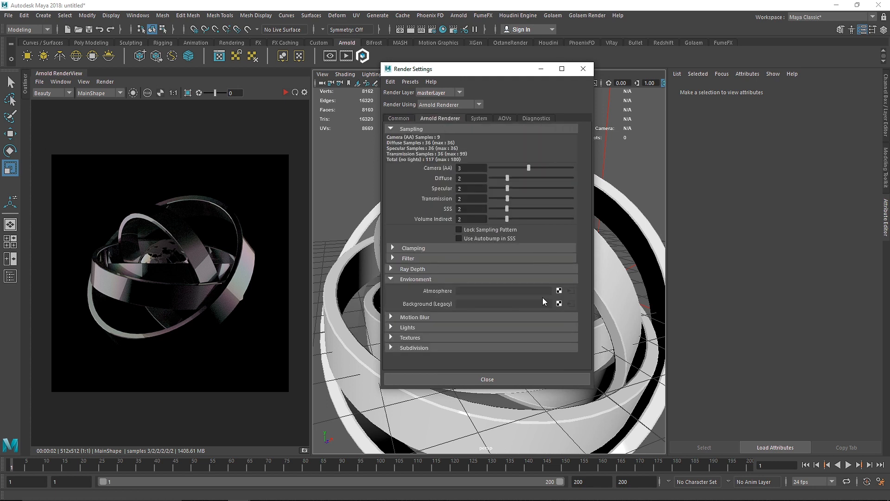
{"action": "left_click", "coordinate": [560, 290]}
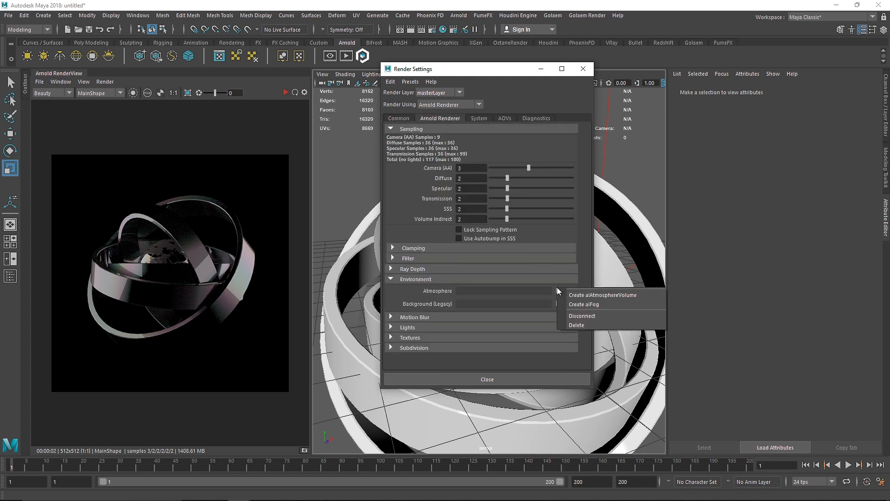
{"action": "left_click", "coordinate": [581, 294]}
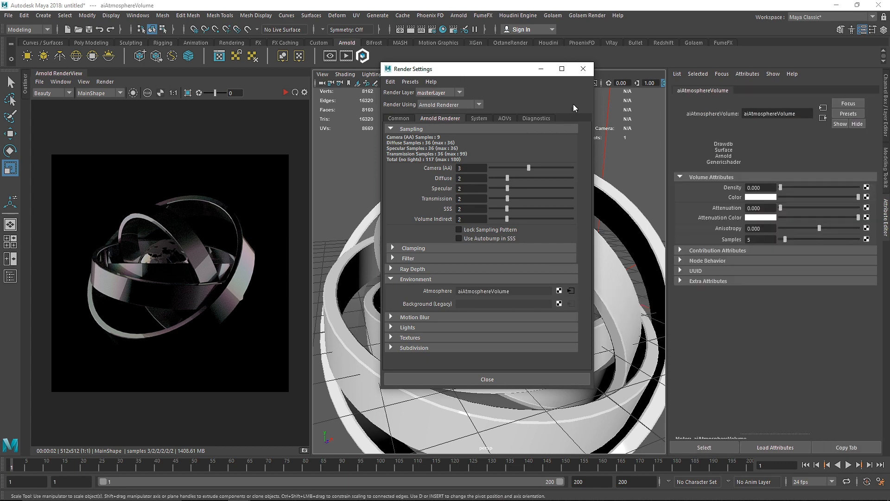
{"action": "left_click", "coordinate": [583, 69]}
Start the live Arnold render and set the atmosphere volume's density to 0.1.
{"action": "left_click", "coordinate": [286, 93]}
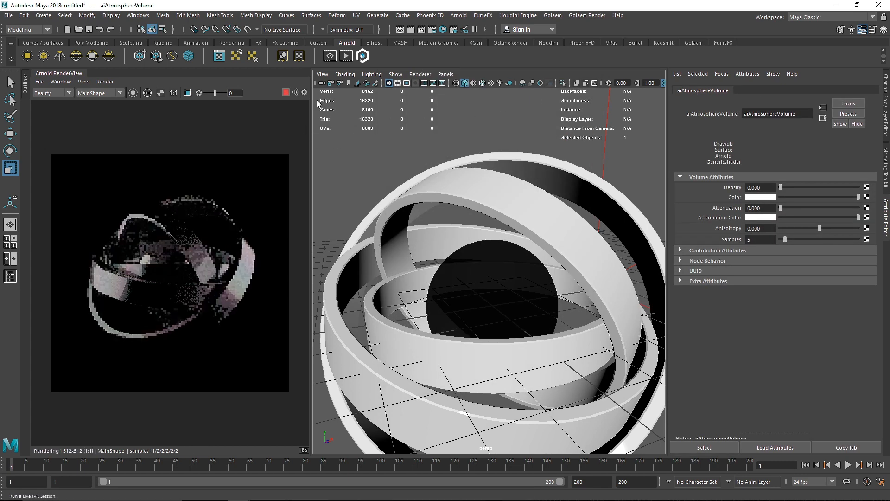
{"action": "left_click_drag", "start_coordinate": [763, 188], "coordinate": [729, 187]}
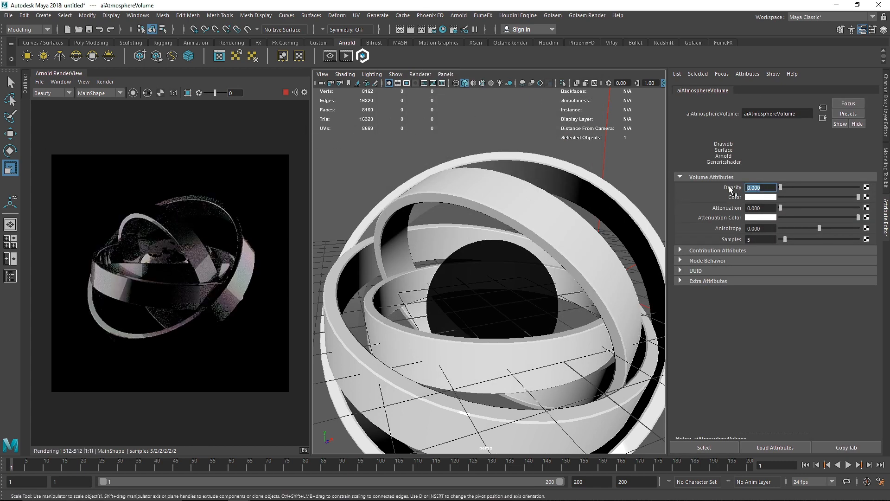
{"action": "type", "text": "0.1"}
{"action": "key", "text": "Return"}
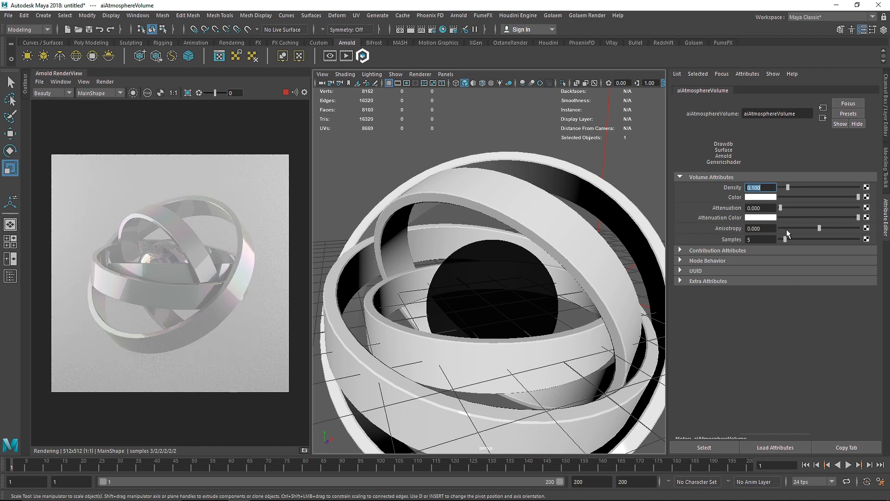
Set the atmosphere volume's anisotropy to 0.7 and its attenuation to 0.1.
{"action": "left_click_drag", "start_coordinate": [771, 228], "coordinate": [695, 226]}
{"action": "type", "text": "0.7"}
{"action": "key", "text": "Return"}
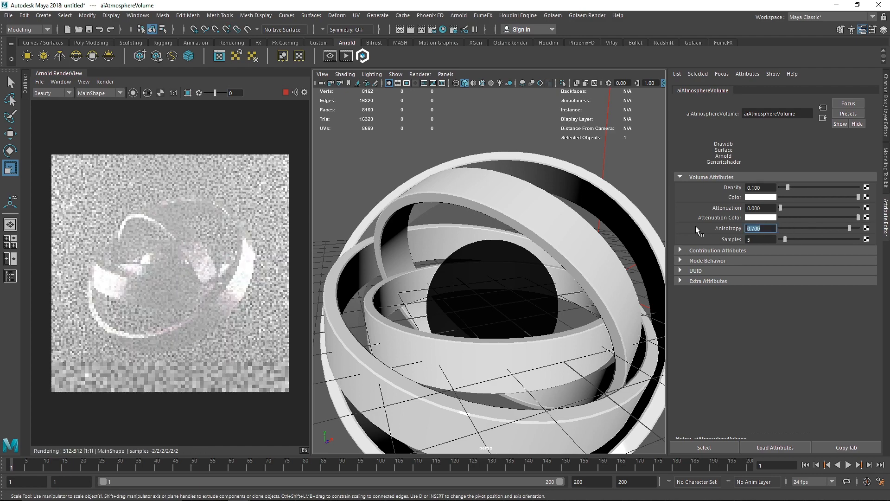
{"action": "left_click_drag", "start_coordinate": [758, 208], "coordinate": [706, 204]}
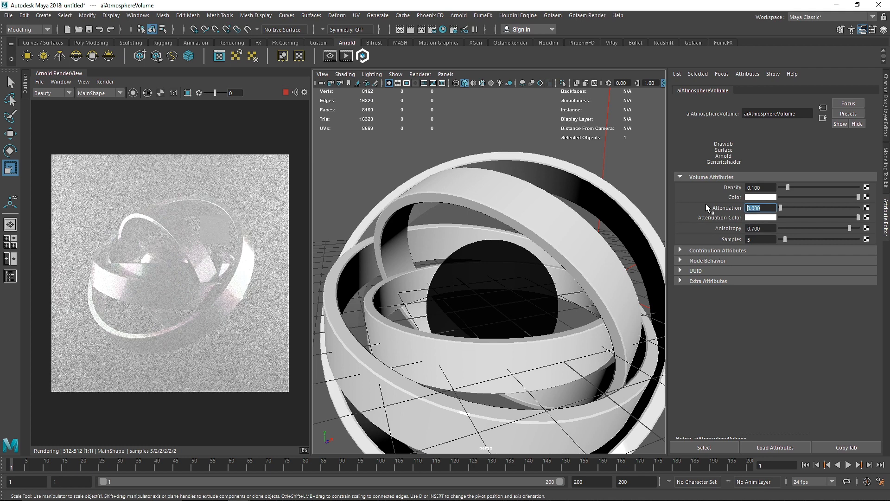
{"action": "type", "text": "0.1"}
{"action": "key", "text": "Return"}
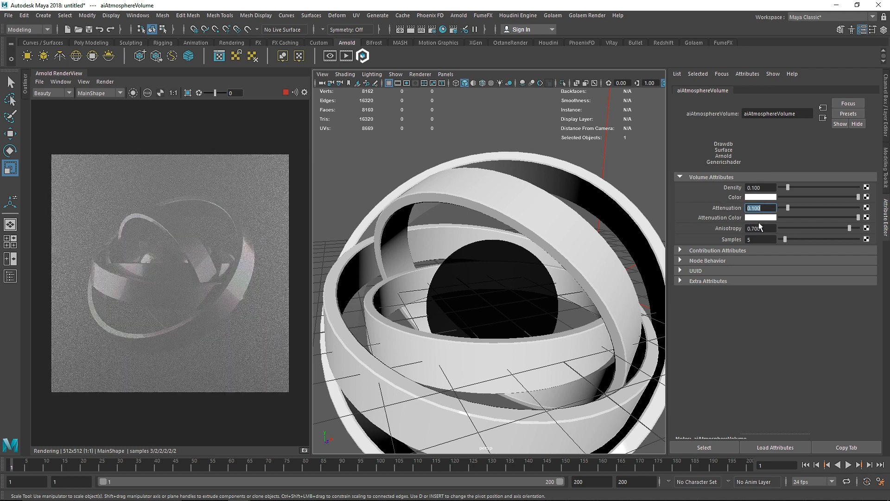
Set the atmosphere volume's samples to 12.
{"action": "left_click_drag", "start_coordinate": [761, 239], "coordinate": [714, 235]}
{"action": "type", "text": "12"}
{"action": "key", "text": "Return"}
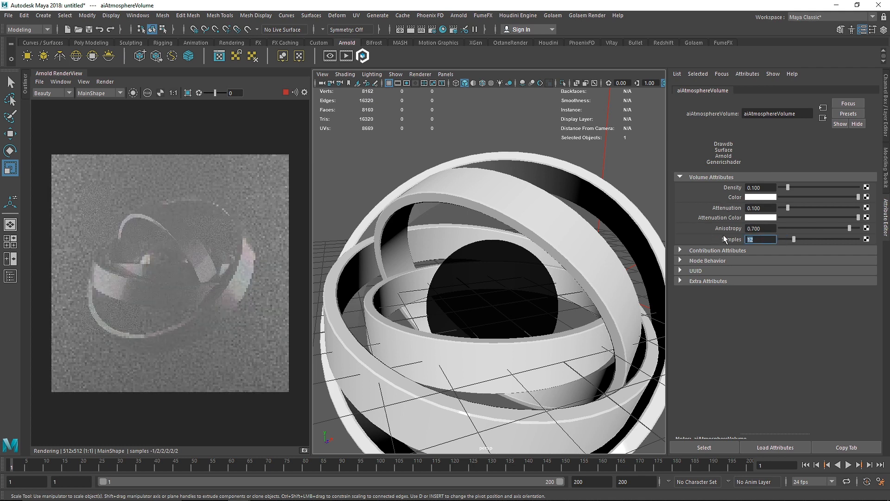
Set the atmosphere volume's density to 0.1 and its attenuation to 0.05.
{"action": "left_click_drag", "start_coordinate": [788, 187], "coordinate": [708, 189]}
{"action": "type", "text": "0.1"}
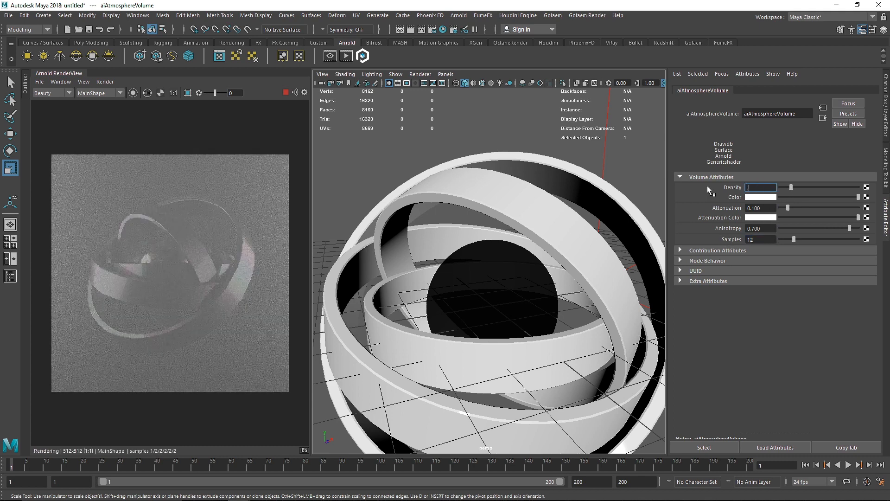
{"action": "key", "text": "Return"}
{"action": "left_click_drag", "start_coordinate": [763, 208], "coordinate": [722, 208]}
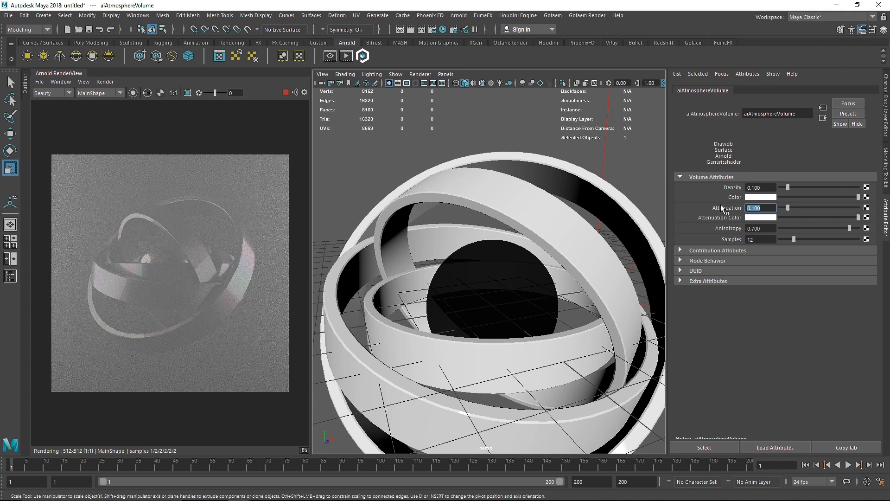
{"action": "type", "text": "0.05"}
{"action": "key", "text": "Return"}
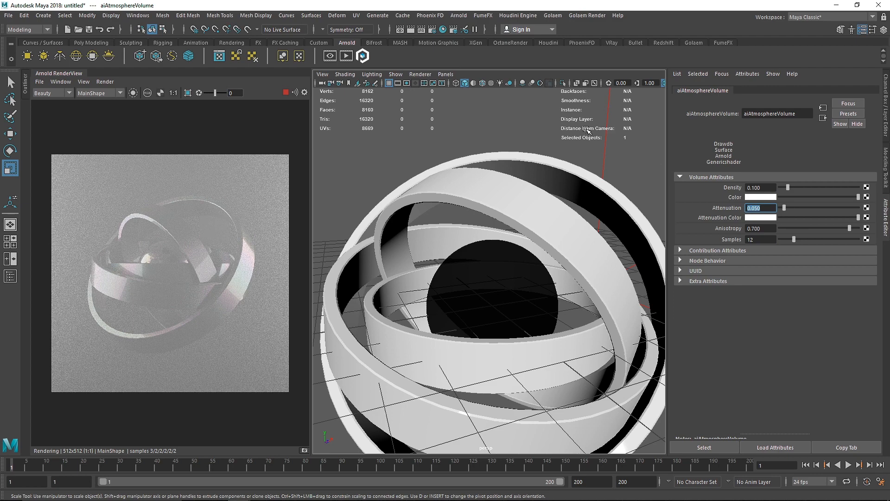
Enable color temperature on the first area light, aiAreaLight1.
{"action": "left_click", "coordinate": [553, 123]}
{"action": "scroll", "coordinate": [423, 151], "scroll_direction": "down", "scroll_amount": 6}
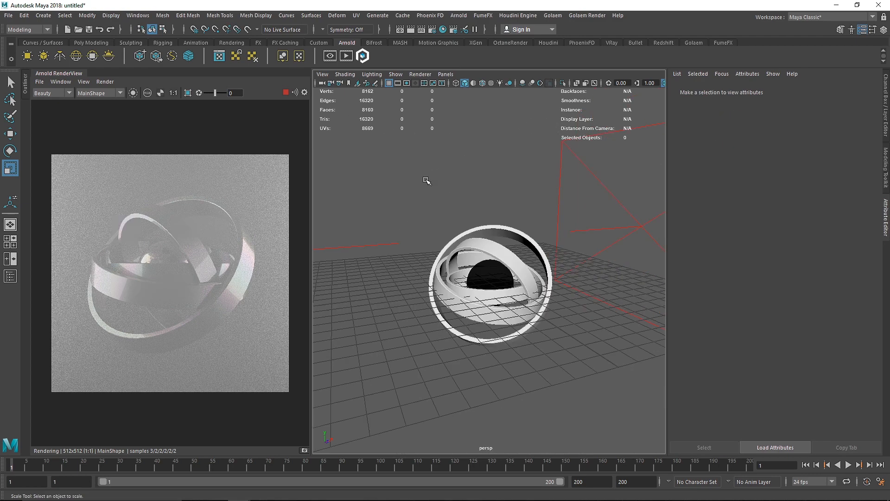
{"action": "left_click_drag", "start_coordinate": [425, 179], "coordinate": [392, 188], "text": "alt"}
{"action": "middle_click_drag", "start_coordinate": [392, 189], "coordinate": [443, 190], "text": "alt"}
{"action": "left_click", "coordinate": [384, 191]}
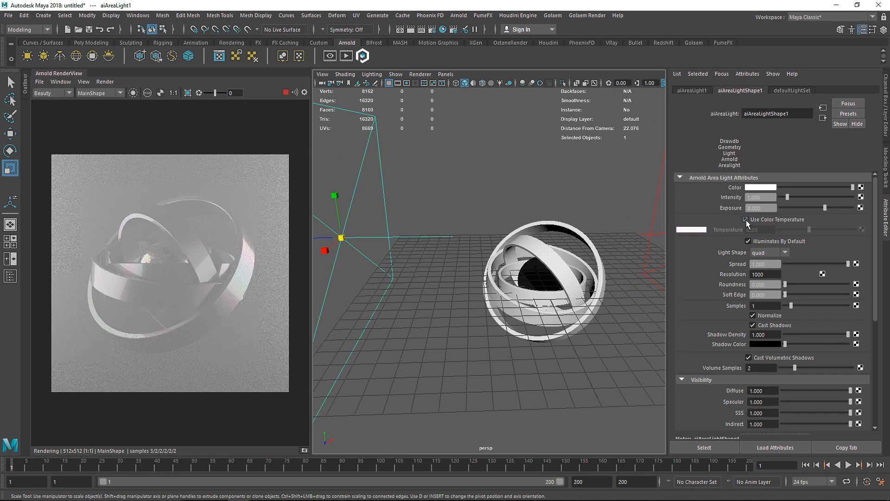
{"action": "left_click", "coordinate": [746, 220]}
{"action": "left_click", "coordinate": [591, 183]}
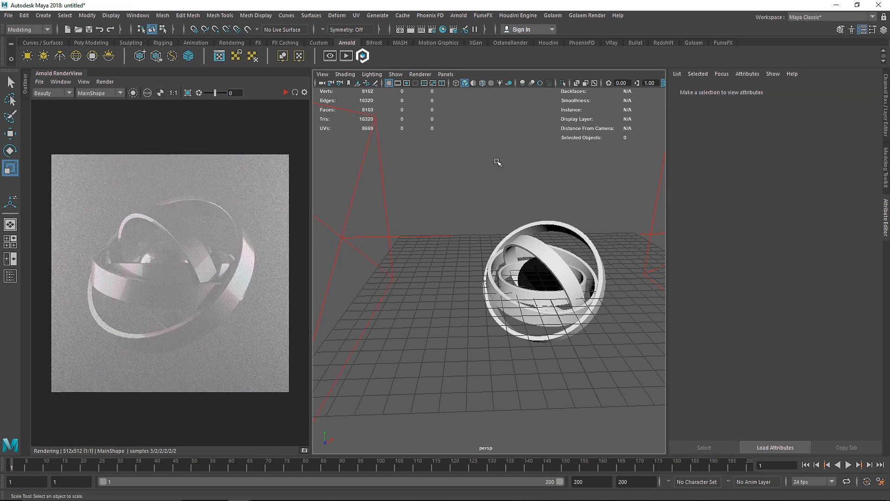
Set aiAreaLight1's color temperature to 1000, start the live render, and adjust the temperature to about 1348.
{"action": "left_click", "coordinate": [377, 133]}
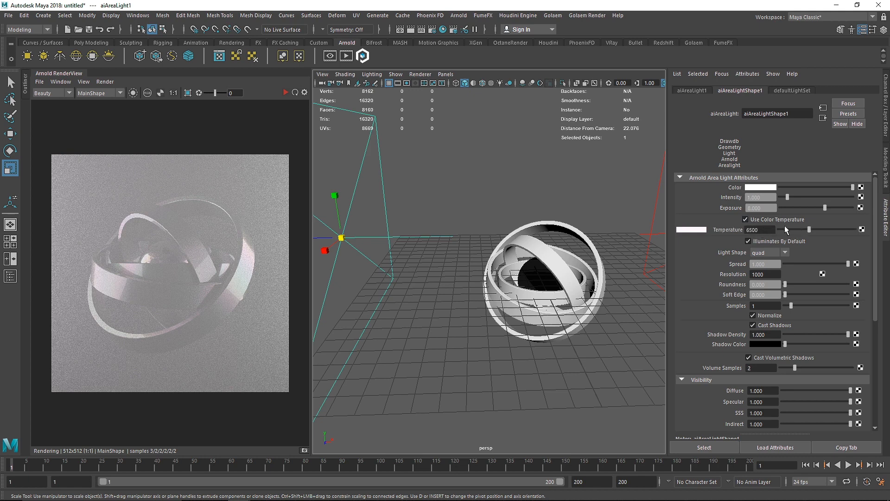
{"action": "left_click_drag", "start_coordinate": [812, 230], "coordinate": [798, 231]}
{"action": "left_click_drag", "start_coordinate": [831, 224], "coordinate": [789, 233]}
{"action": "left_click", "coordinate": [769, 230]}
{"action": "double_click", "coordinate": [769, 230]}
{"action": "type", "text": "1000"}
{"action": "key", "text": "Return"}
{"action": "left_click", "coordinate": [287, 91]}
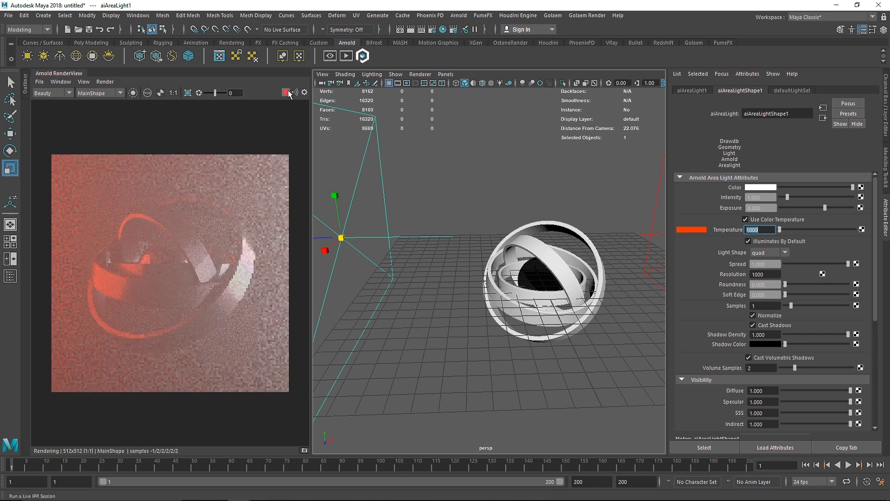
{"action": "left_click_drag", "start_coordinate": [780, 230], "coordinate": [781, 234]}
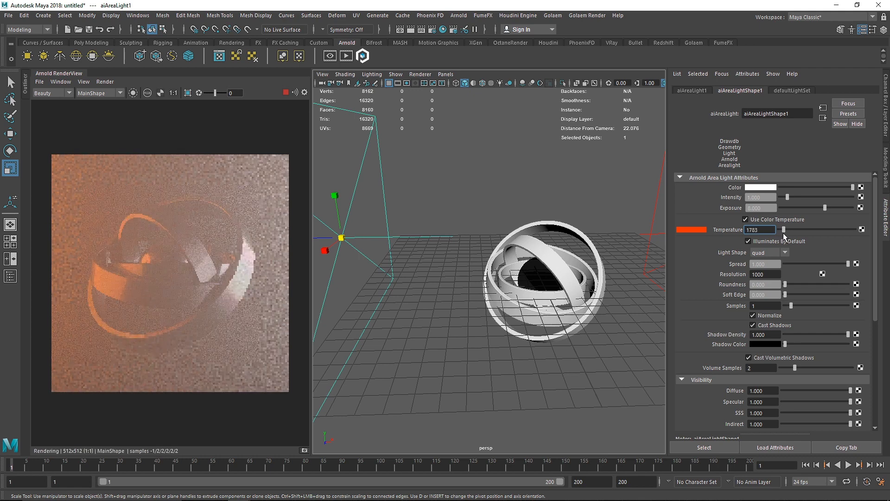
Enable color temperature on aiAreaLight2 at 15000 and set its volume samples to 4.
{"action": "middle_click_drag", "start_coordinate": [543, 294], "coordinate": [444, 285], "text": "alt"}
{"action": "left_click", "coordinate": [628, 253]}
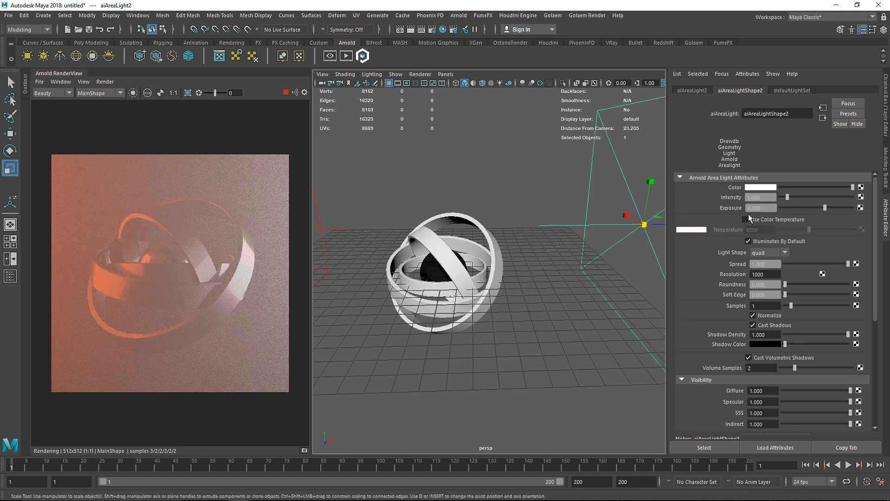
{"action": "left_click", "coordinate": [747, 218]}
{"action": "left_click_drag", "start_coordinate": [809, 229], "coordinate": [858, 234]}
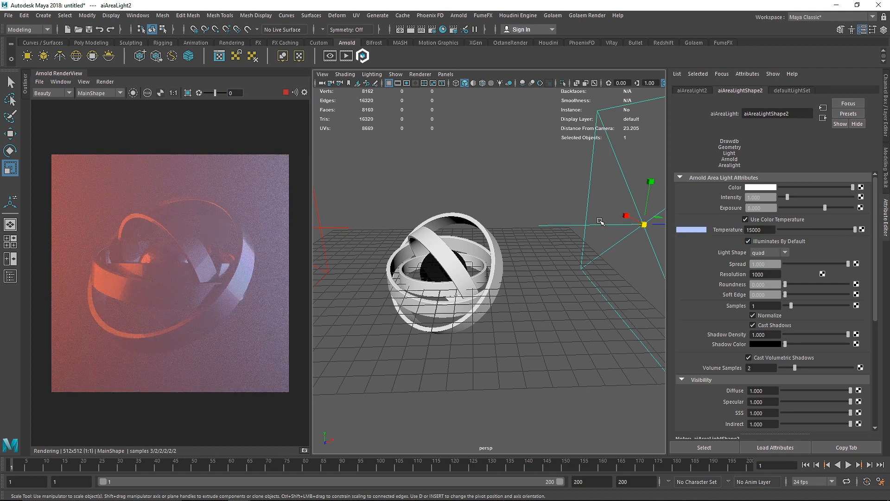
{"action": "double_click", "coordinate": [754, 369]}
{"action": "type", "text": "4"}
{"action": "key", "text": "Return"}
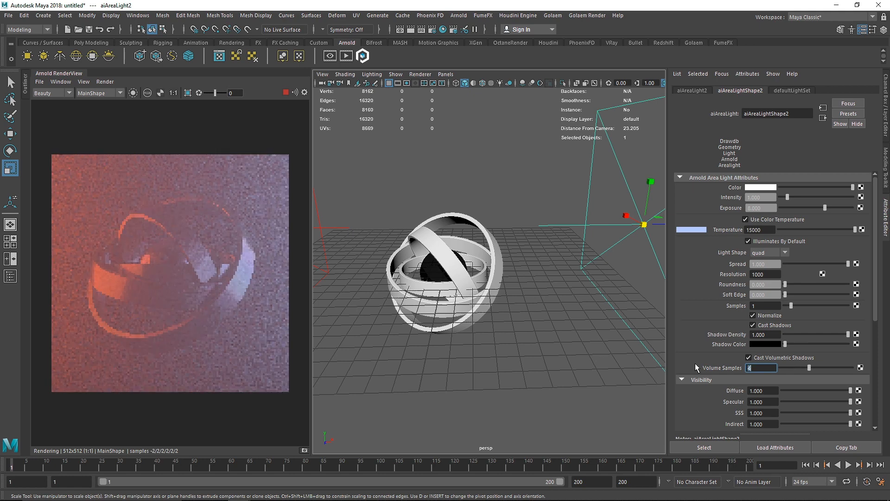
Set aiAreaLight1's volume samples to 4 and its light samples to 2.
{"action": "middle_click_drag", "start_coordinate": [412, 283], "coordinate": [470, 289], "text": "alt"}
{"action": "left_click_drag", "start_coordinate": [366, 201], "coordinate": [354, 237]}
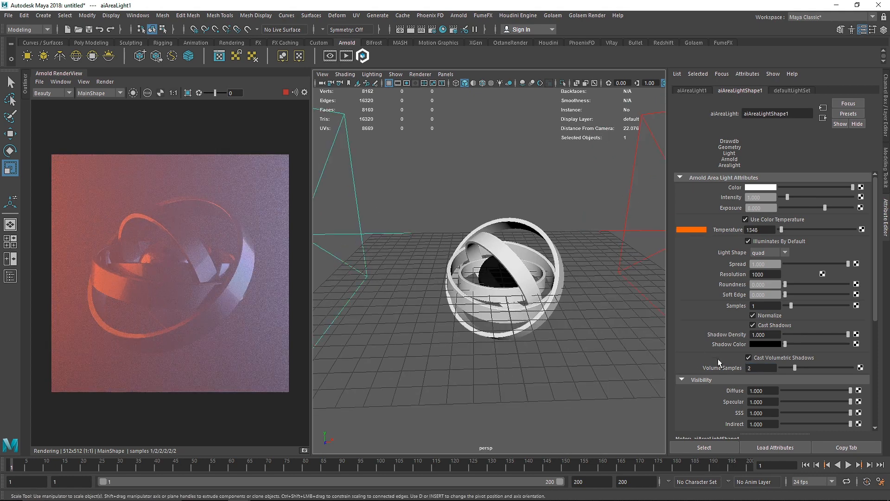
{"action": "left_click_drag", "start_coordinate": [755, 368], "coordinate": [728, 367]}
{"action": "type", "text": "4"}
{"action": "key", "text": "Return"}
{"action": "left_click_drag", "start_coordinate": [759, 306], "coordinate": [709, 305]}
{"action": "type", "text": "2"}
{"action": "left_click", "coordinate": [596, 184]}
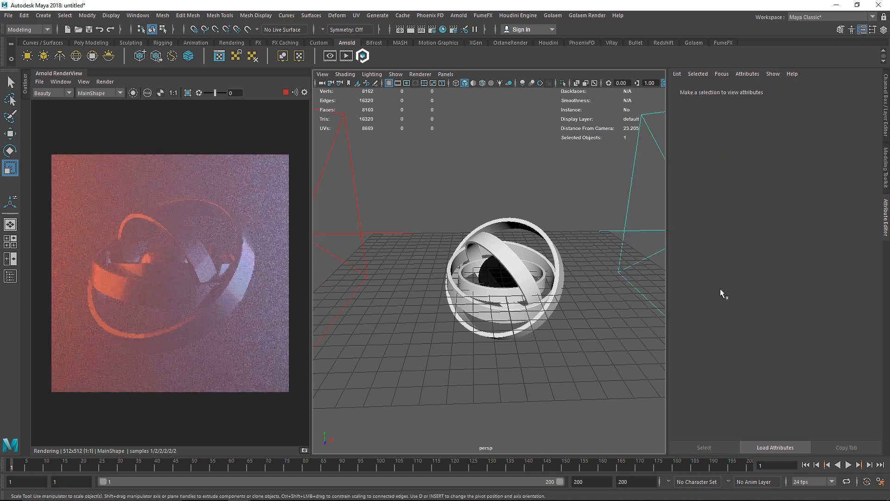
{"action": "left_click", "coordinate": [546, 200]}
Create a polygon sphere inside the dark central sphere and scale it uniformly to about 0.43.
{"action": "scroll", "coordinate": [511, 264], "scroll_direction": "up", "scroll_amount": 3}
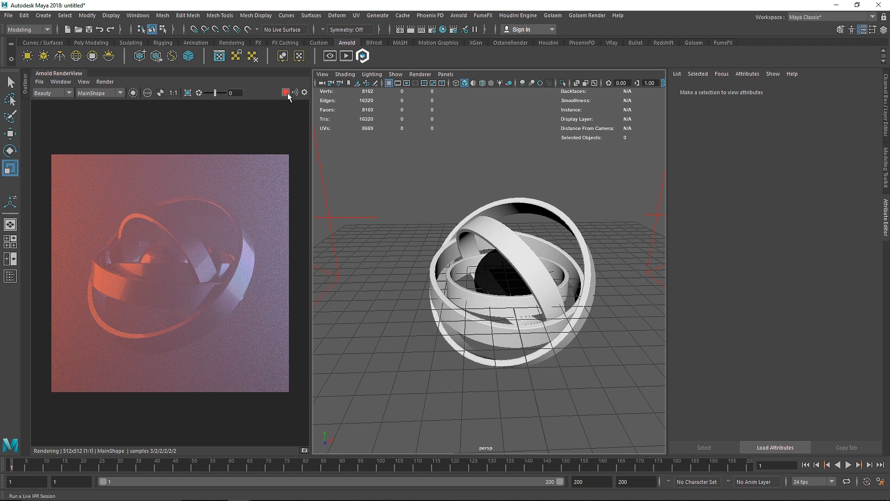
{"action": "left_click", "coordinate": [91, 43]}
{"action": "left_click", "coordinate": [27, 56]}
{"action": "scroll", "coordinate": [510, 284], "scroll_direction": "up", "scroll_amount": 4}
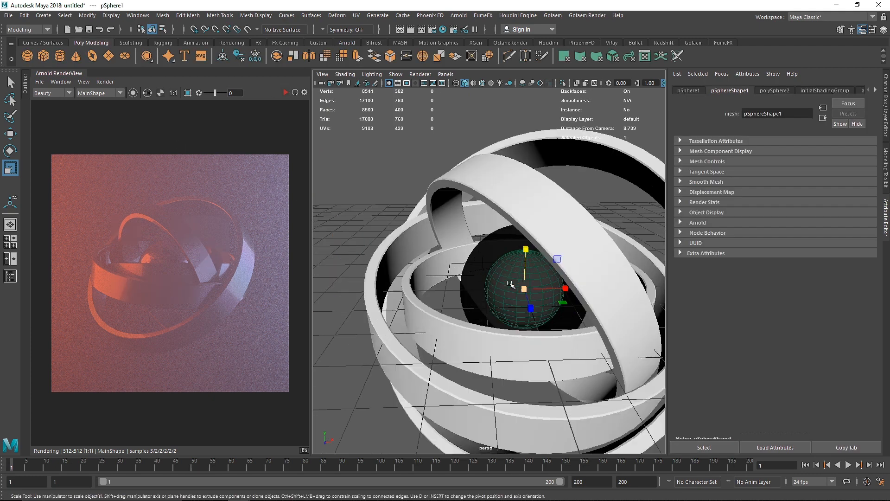
{"action": "left_click_drag", "start_coordinate": [526, 289], "coordinate": [487, 295]}
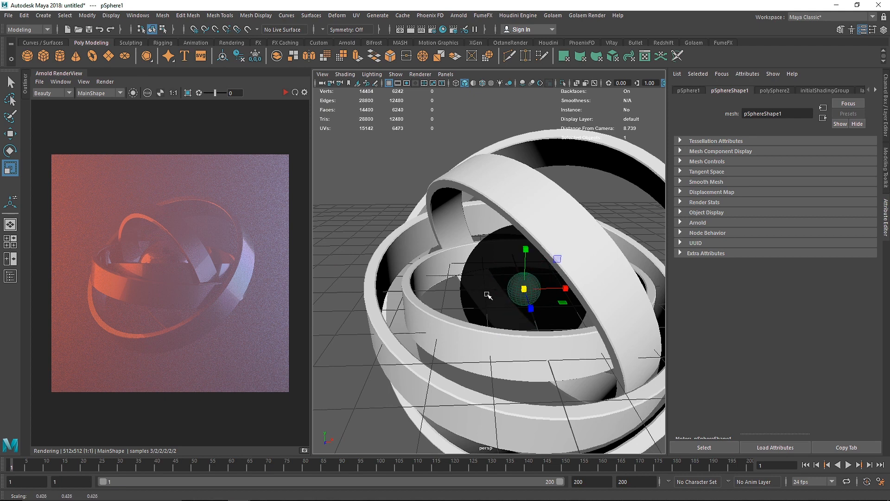
Convert the small inner sphere into an Arnold mesh light with exposure 4 and run the live render.
{"action": "left_click", "coordinate": [346, 43]}
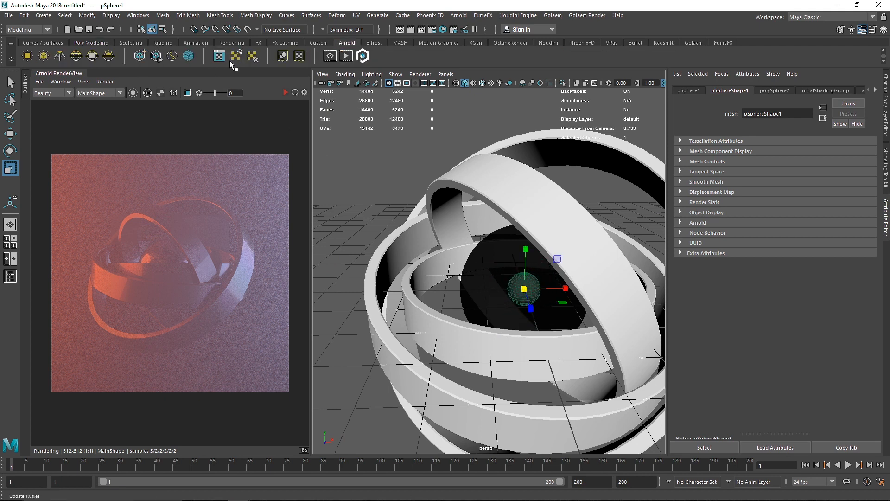
{"action": "left_click", "coordinate": [42, 56]}
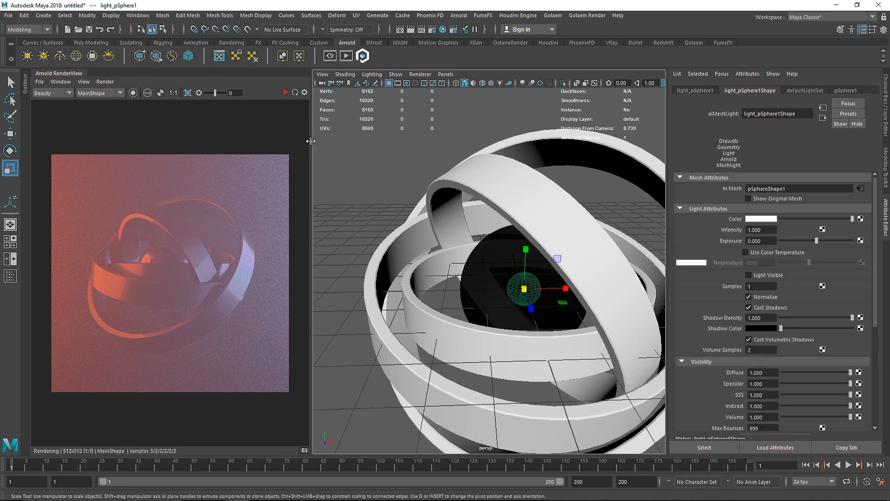
{"action": "left_click", "coordinate": [284, 93]}
{"action": "left_click_drag", "start_coordinate": [768, 241], "coordinate": [709, 233]}
{"action": "key", "text": "Return"}
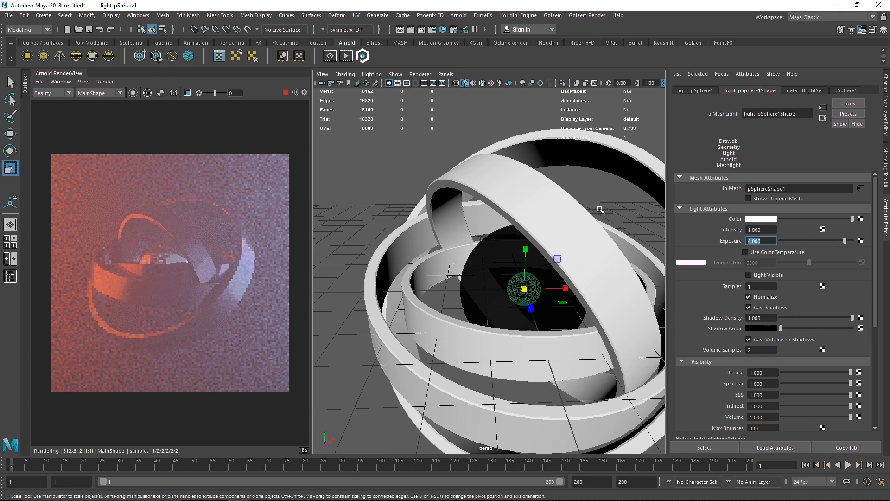
Make the mesh light visible in the render and set its samples to 2.
{"action": "left_click", "coordinate": [766, 274]}
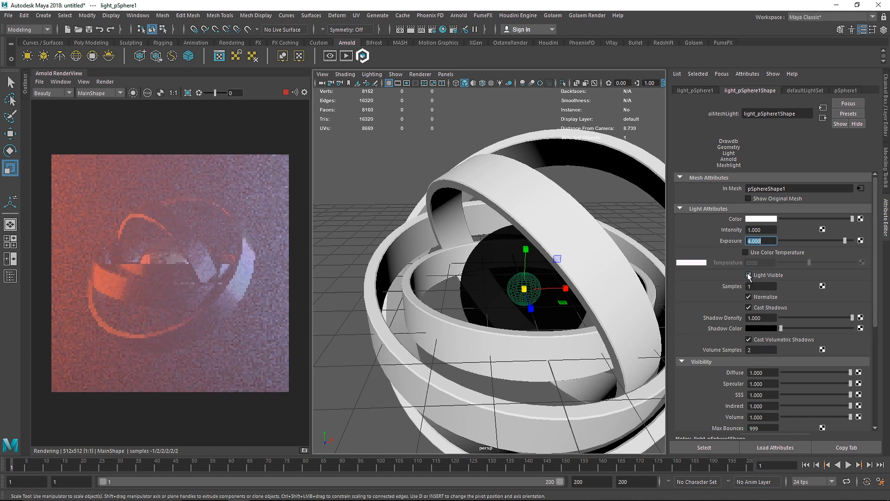
{"action": "double_click", "coordinate": [767, 286]}
{"action": "type", "text": "2"}
{"action": "key", "text": "Return"}
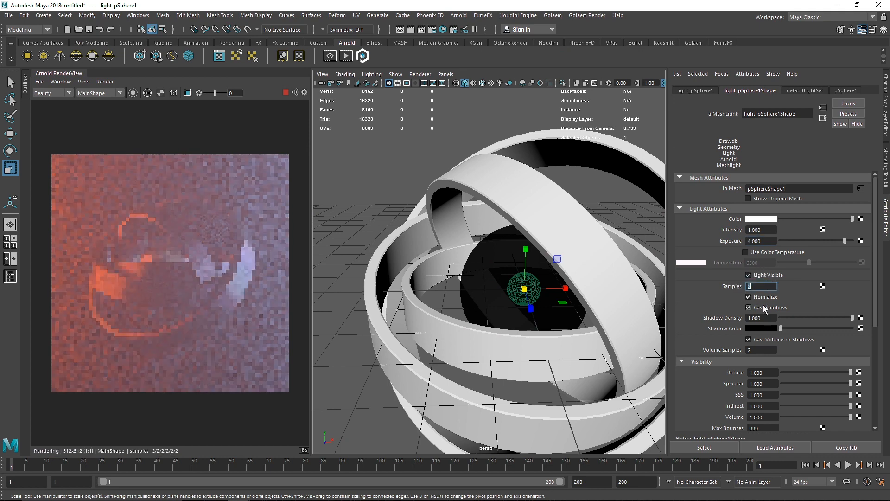
Enable color temperature on the mesh light at 15000 and raise its exposure to 8 and finally 10.
{"action": "left_click", "coordinate": [745, 252]}
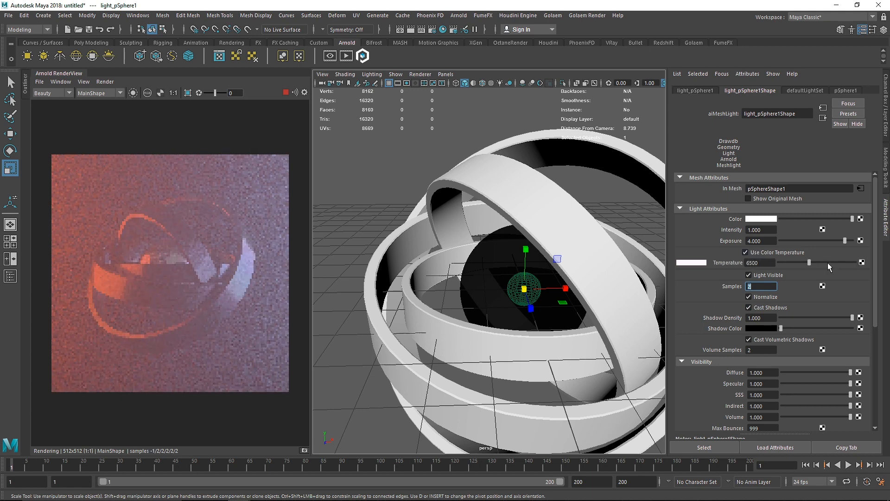
{"action": "left_click_drag", "start_coordinate": [813, 262], "coordinate": [855, 262]}
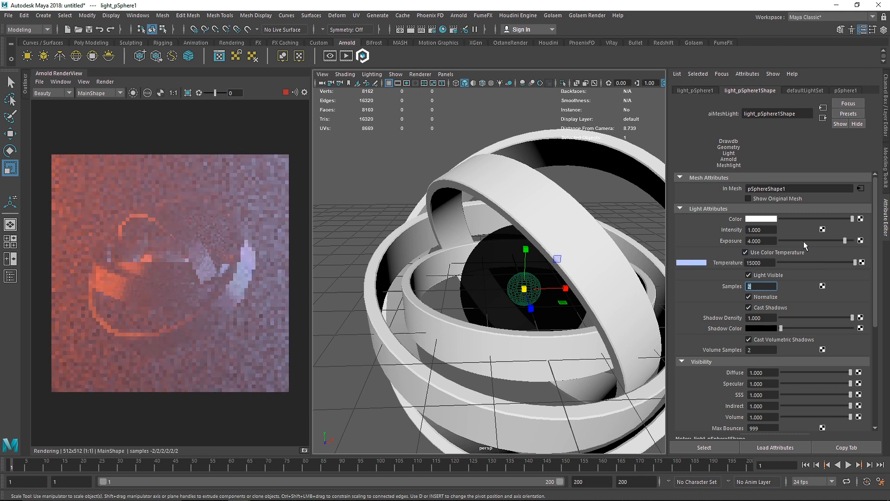
{"action": "left_click", "coordinate": [761, 241]}
{"action": "type", "text": "8"}
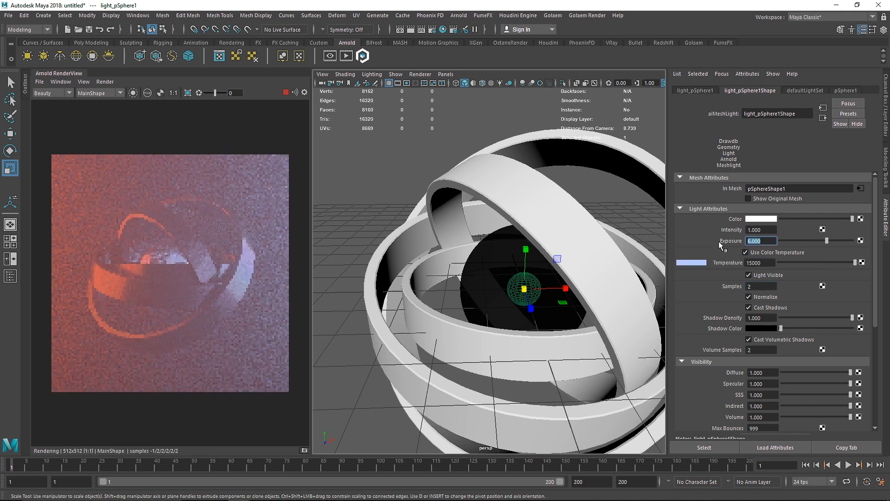
{"action": "key", "text": "Return"}
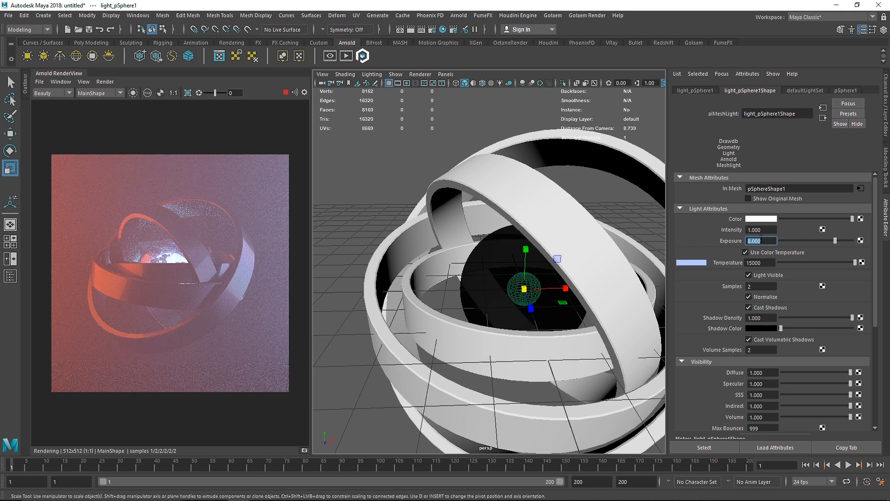
{"action": "key", "text": "Return"}
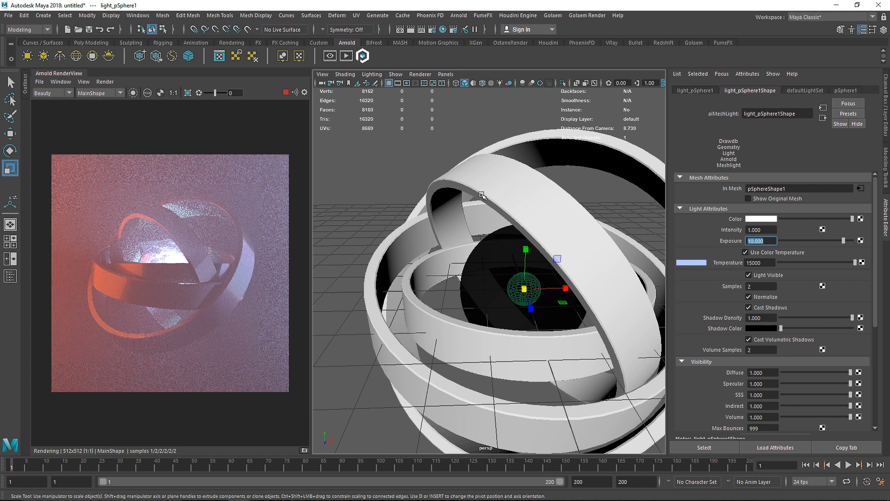
Scale the mesh light up uniformly by about 1.45 and deselect it.
{"action": "scroll", "coordinate": [503, 218], "scroll_direction": "down", "scroll_amount": 3}
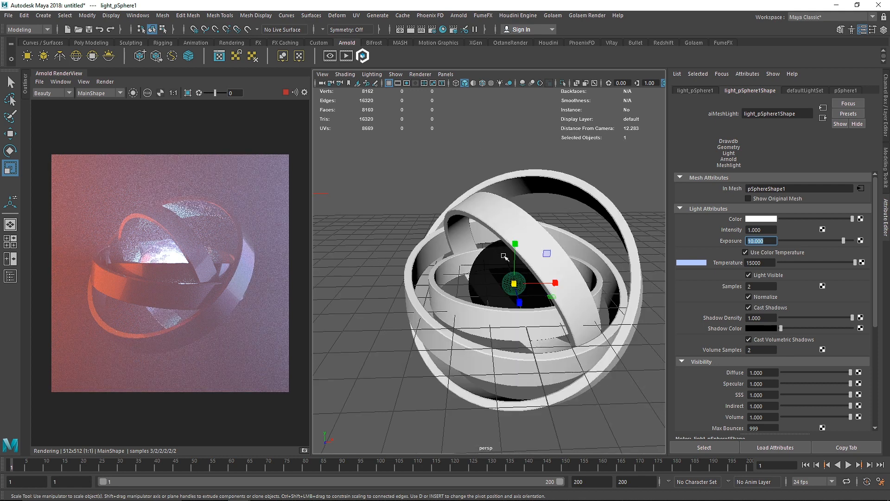
{"action": "left_click_drag", "start_coordinate": [521, 287], "coordinate": [516, 284]}
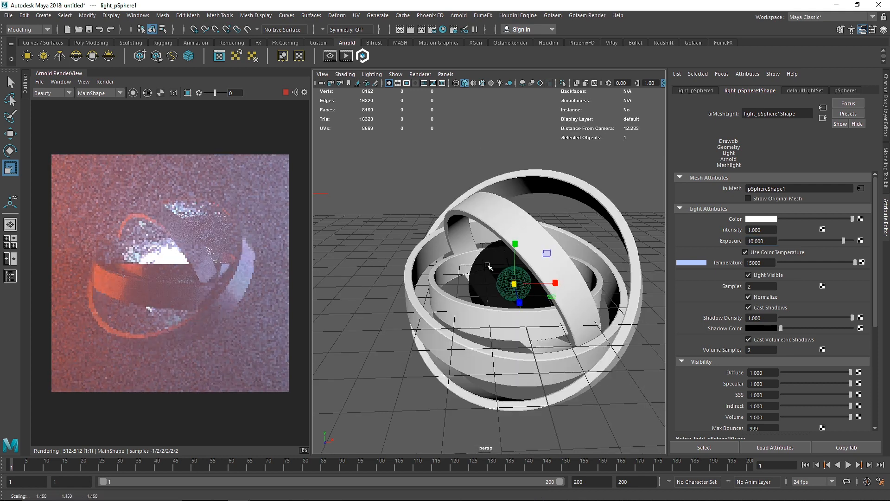
{"action": "left_click", "coordinate": [453, 182]}
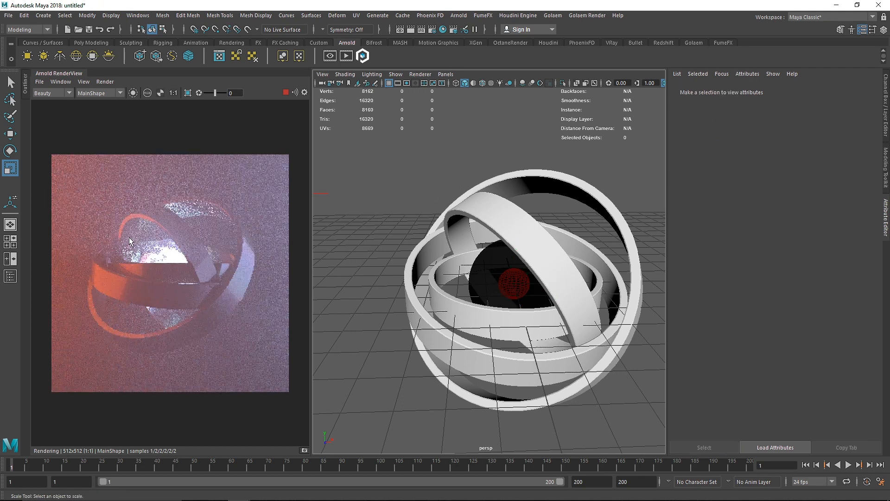
Limit the live render to a region around the central sphere and rotate the Hollow sphere freely around the mesh light.
{"action": "left_click_drag", "start_coordinate": [123, 241], "coordinate": [203, 291]}
{"action": "scroll", "coordinate": [157, 272], "scroll_direction": "up", "scroll_amount": 5}
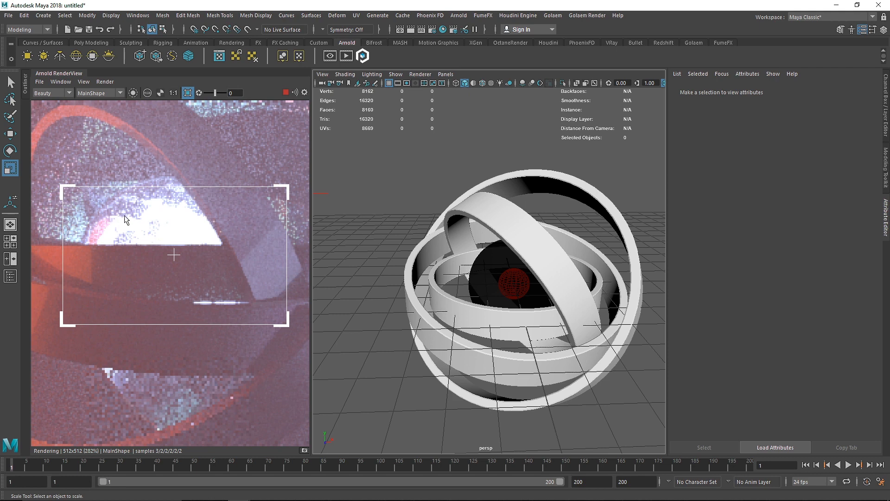
{"action": "left_click", "coordinate": [514, 284]}
{"action": "key", "text": "e"}
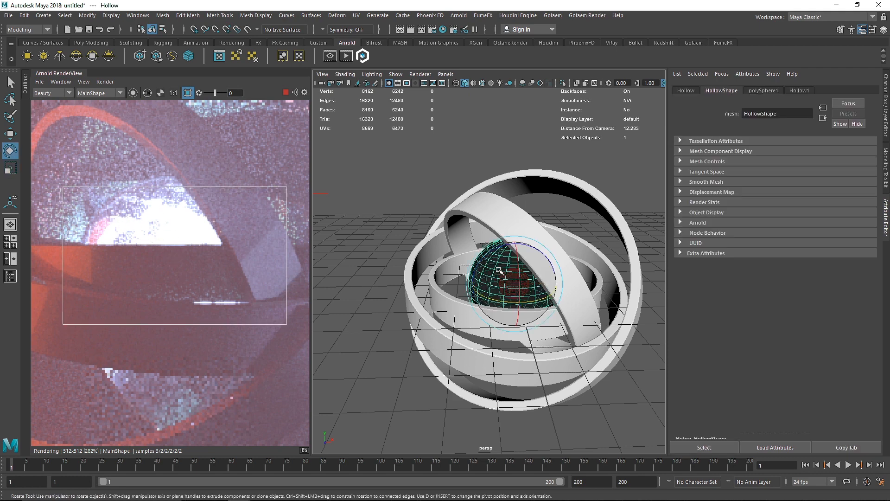
{"action": "left_click_drag", "start_coordinate": [515, 288], "coordinate": [483, 288]}
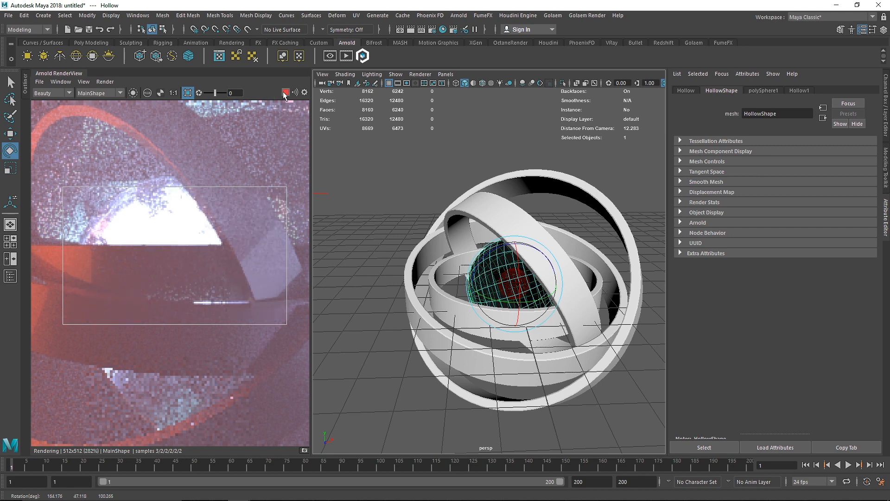
Put the Mash_Pipe rings on a new display layer and hide that layer.
{"action": "left_click", "coordinate": [552, 175]}
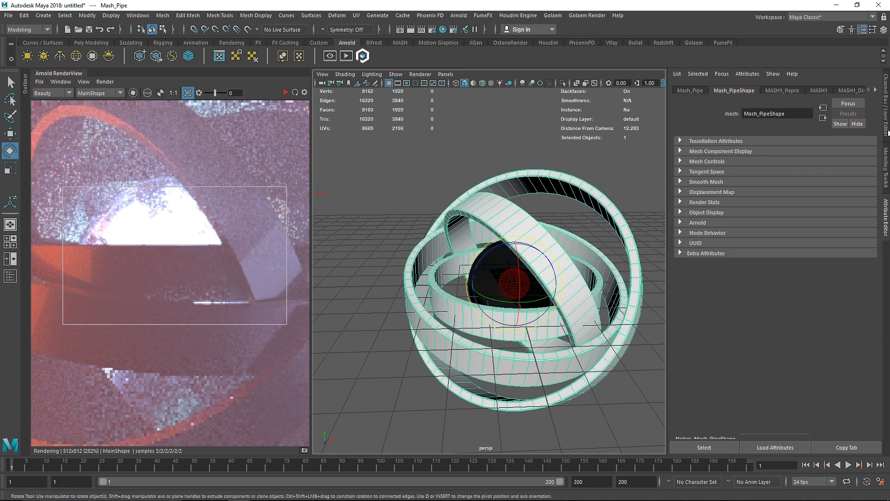
{"action": "left_click", "coordinate": [888, 131]}
{"action": "left_click", "coordinate": [886, 213]}
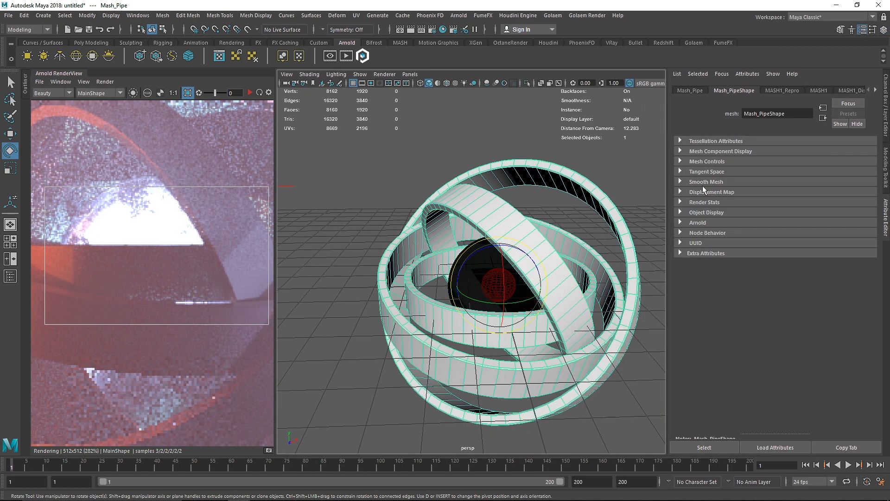
{"action": "left_click", "coordinate": [700, 222]}
{"action": "left_click", "coordinate": [701, 222]}
{"action": "left_click", "coordinate": [701, 212]}
{"action": "left_click", "coordinate": [701, 211]}
{"action": "left_click", "coordinate": [887, 132]}
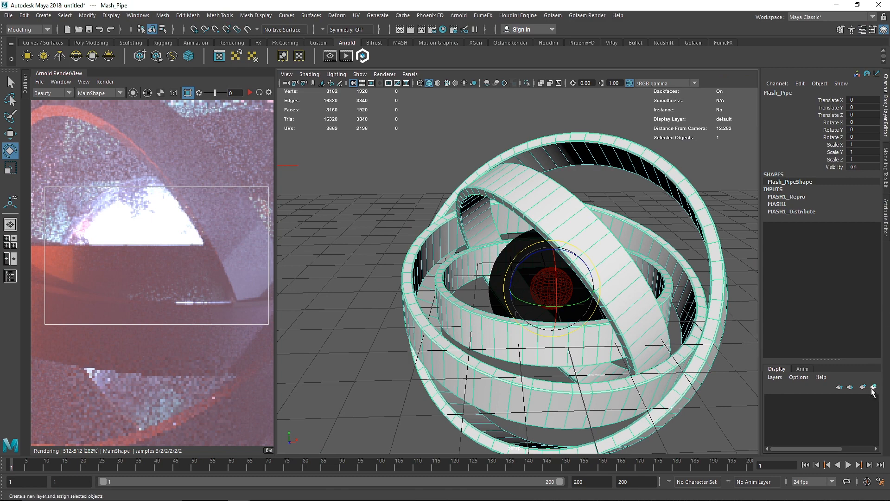
{"action": "left_click", "coordinate": [773, 400]}
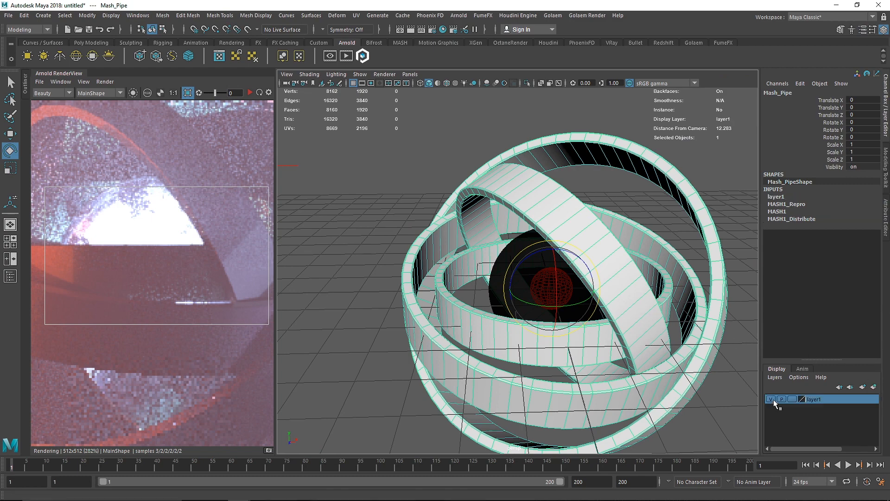
{"action": "left_click", "coordinate": [792, 399]}
{"action": "left_click", "coordinate": [792, 399]}
{"action": "left_click", "coordinate": [772, 399]}
{"action": "left_click", "coordinate": [610, 237]}
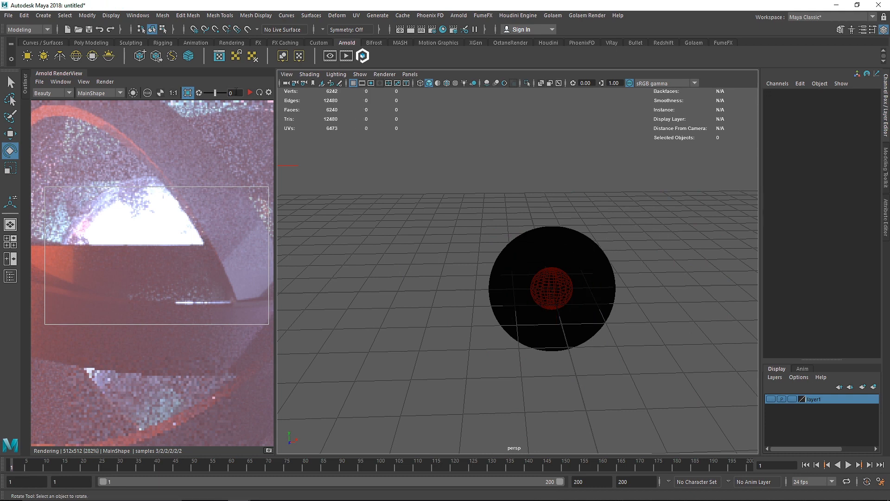
Turn off the crop region in the live render and lower the exposure of light_pSphere1 to -5.
{"action": "scroll", "coordinate": [192, 165], "scroll_direction": "down", "scroll_amount": 3}
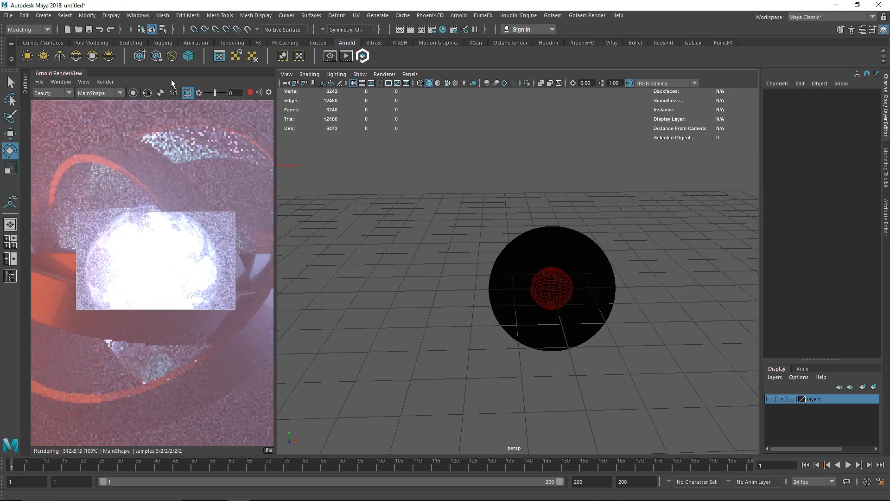
{"action": "left_click", "coordinate": [188, 93]}
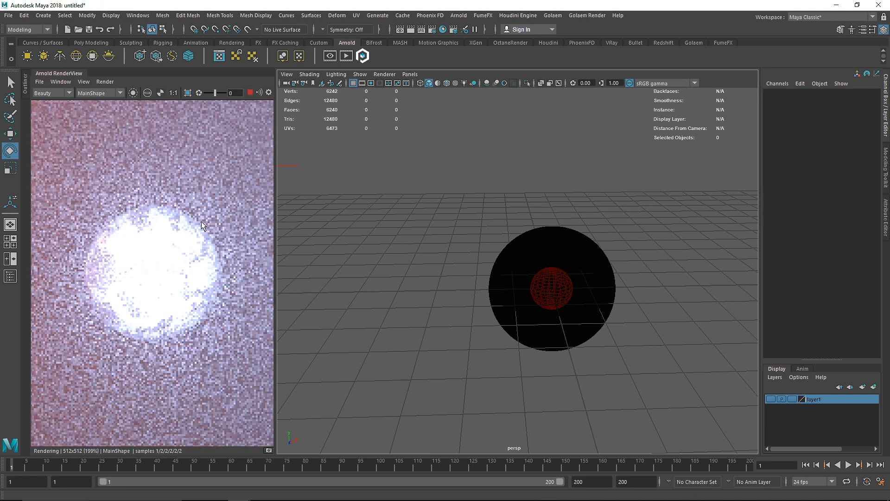
{"action": "left_click", "coordinate": [26, 83]}
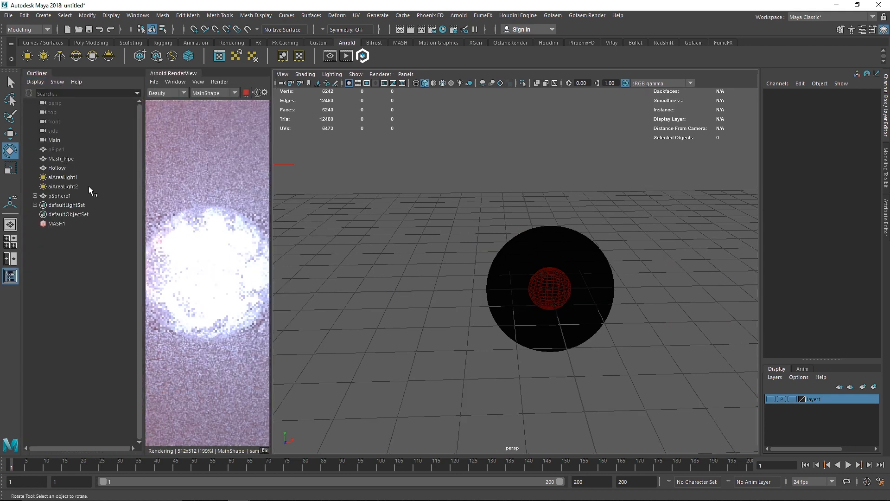
{"action": "left_click", "coordinate": [35, 195]}
{"action": "left_click", "coordinate": [70, 204]}
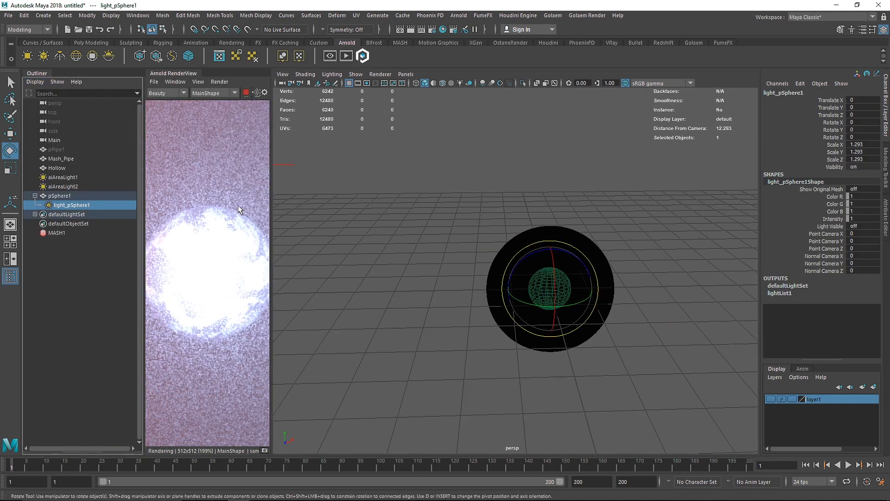
{"action": "key", "text": "ctrl+a"}
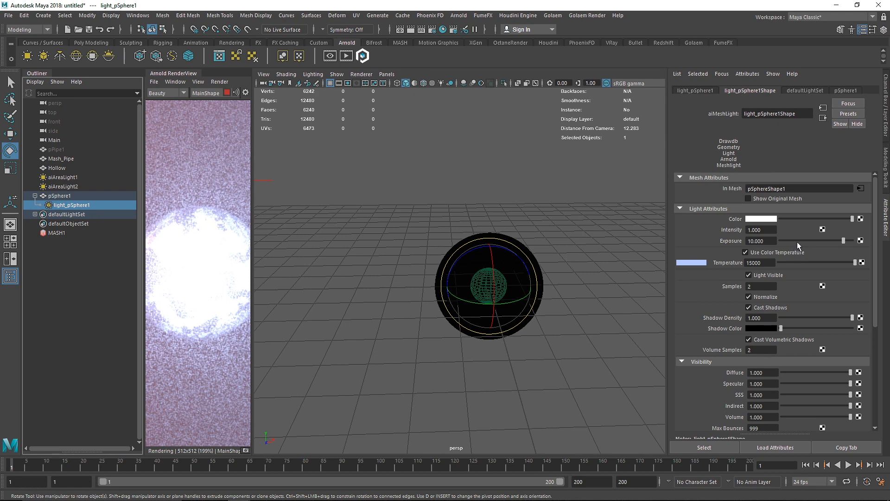
{"action": "left_click_drag", "start_coordinate": [798, 241], "coordinate": [770, 242]}
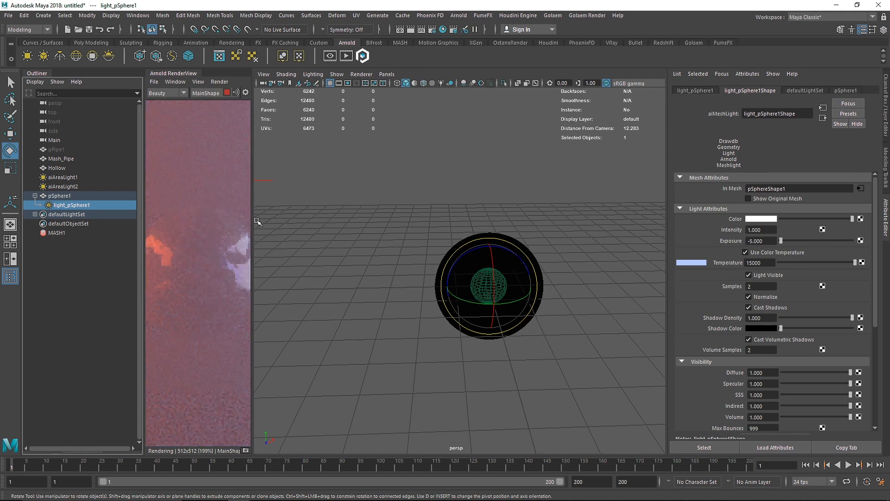
{"action": "left_click_drag", "start_coordinate": [255, 222], "coordinate": [319, 227]}
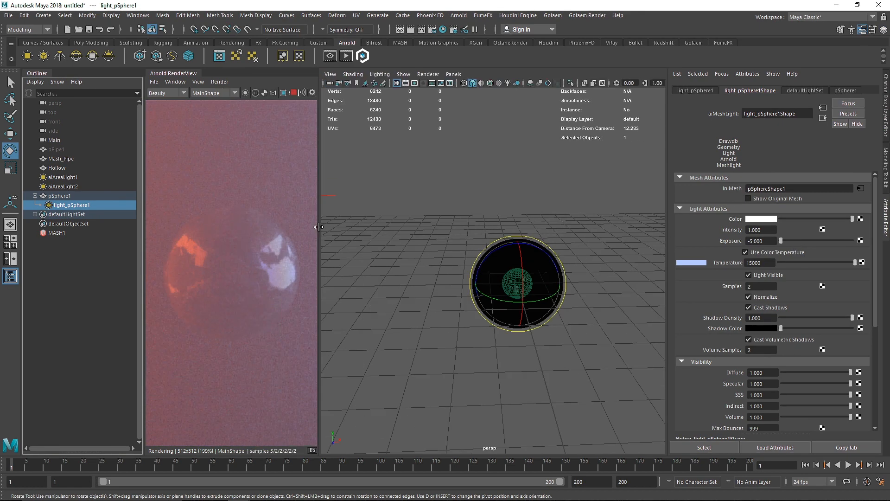
Set the scale of the aiNoise texture behind the Hollow material's roughness to 0.6 on all three axes.
{"action": "left_click", "coordinate": [487, 211]}
{"action": "left_click", "coordinate": [541, 272]}
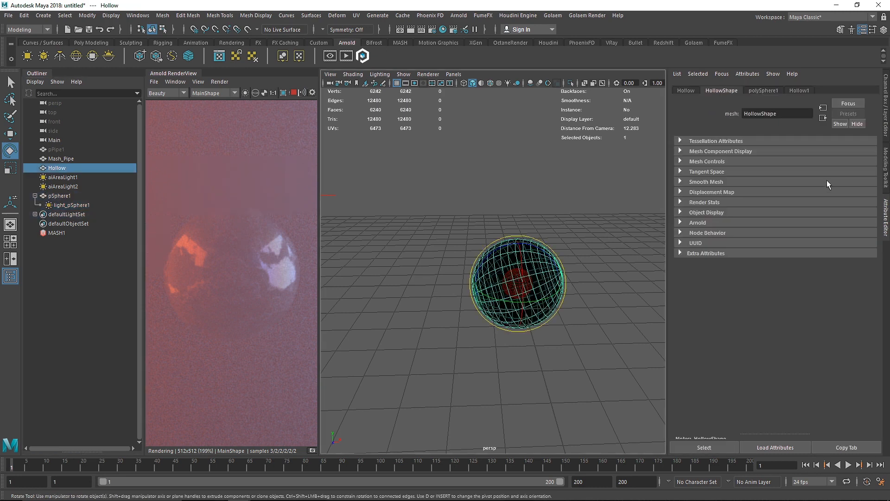
{"action": "left_click", "coordinate": [800, 90]}
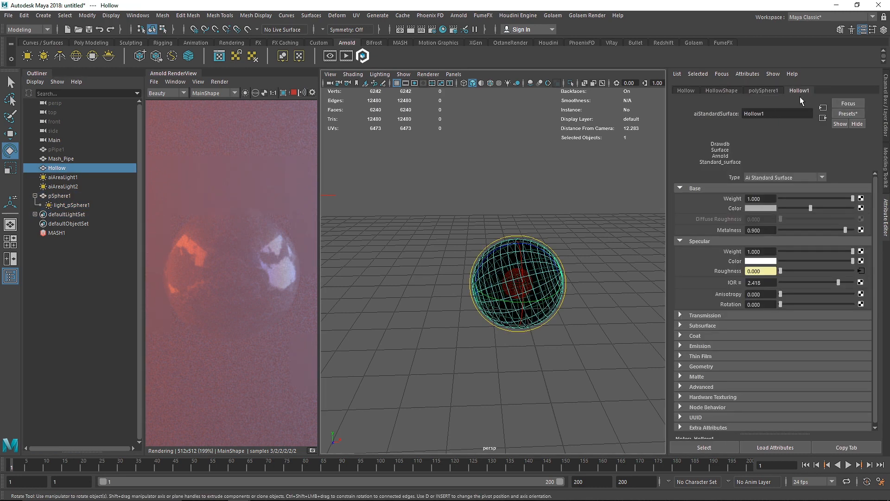
{"action": "left_click", "coordinate": [823, 118]}
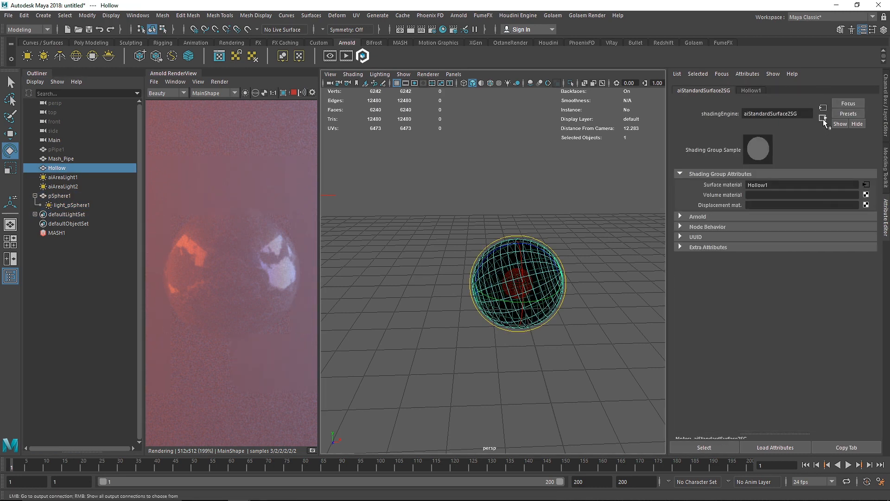
{"action": "left_click", "coordinate": [868, 185]}
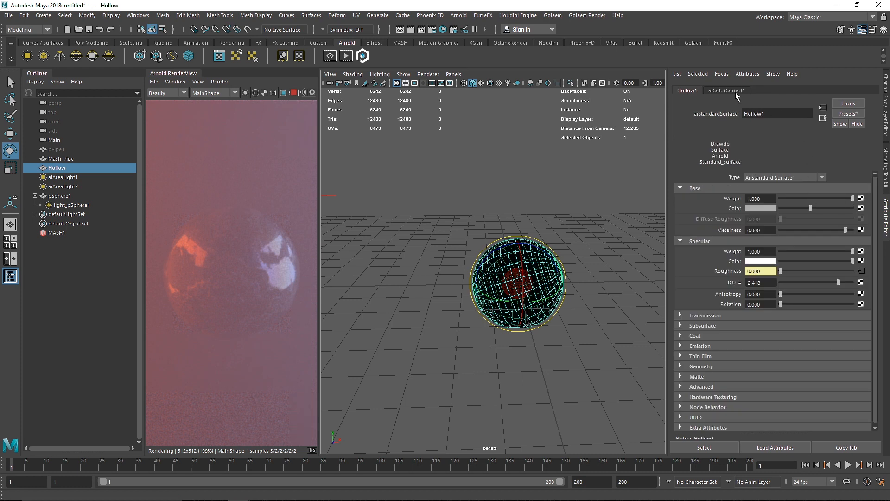
{"action": "left_click", "coordinate": [731, 89]}
{"action": "left_click", "coordinate": [866, 171]}
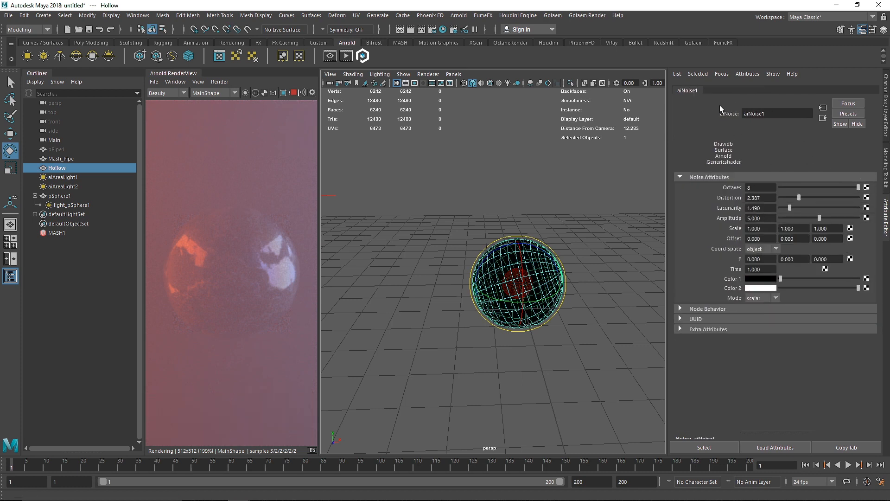
{"action": "double_click", "coordinate": [758, 228]}
{"action": "type", "text": "0.6"}
{"action": "key", "text": "Tab"}
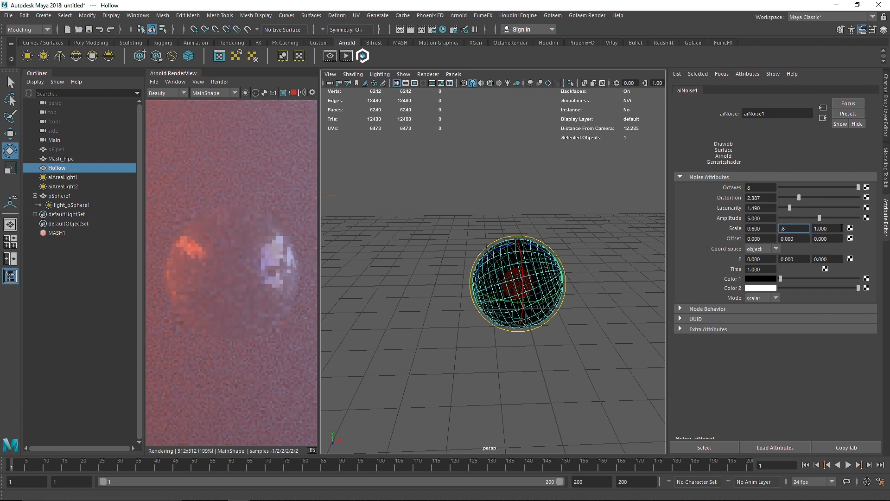
{"action": "type", "text": "0.6"}
{"action": "key", "text": "Tab"}
{"action": "type", "text": "0.6"}
{"action": "key", "text": "Tab"}
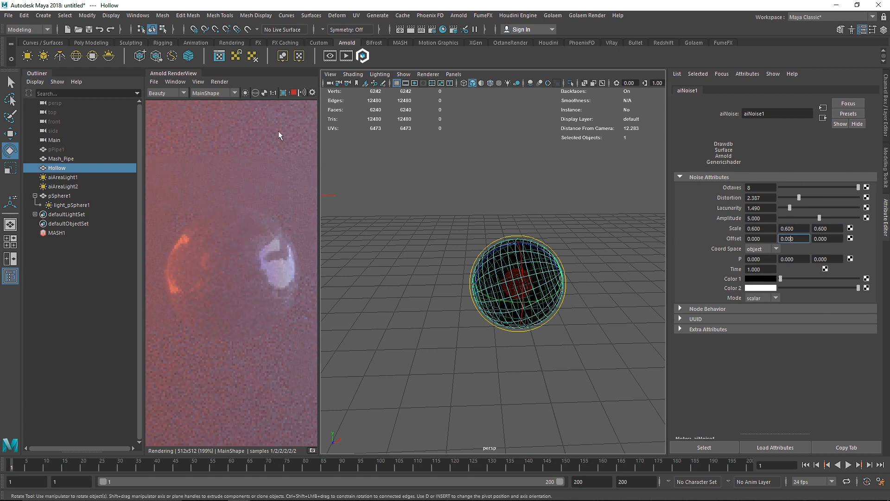
Raise the exposure of light_pSphere1 to 10 and then reduce it to 8.
{"action": "left_click", "coordinate": [65, 205]}
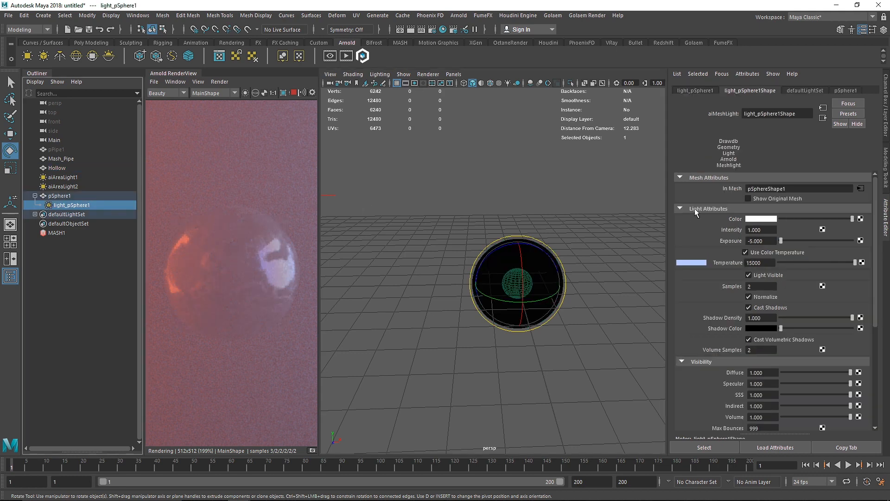
{"action": "double_click", "coordinate": [767, 240]}
{"action": "type", "text": "10"}
{"action": "key", "text": "Tab"}
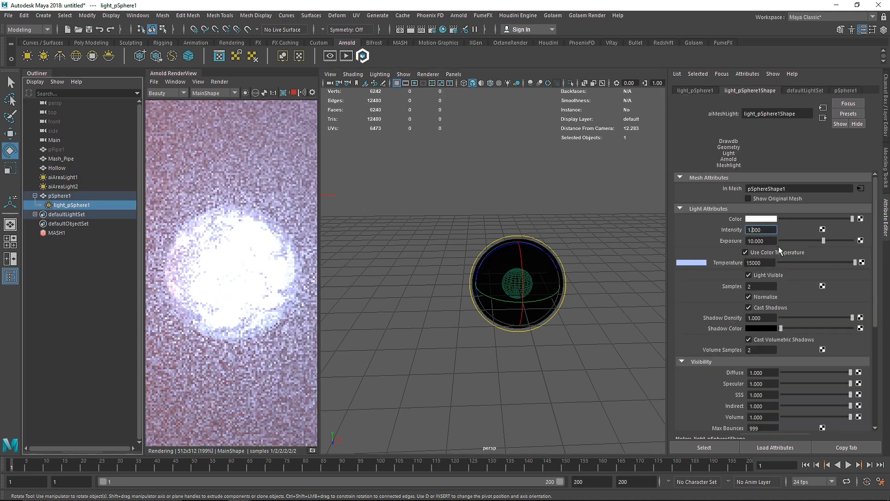
{"action": "double_click", "coordinate": [761, 240]}
{"action": "type", "text": "8"}
{"action": "key", "text": "Return"}
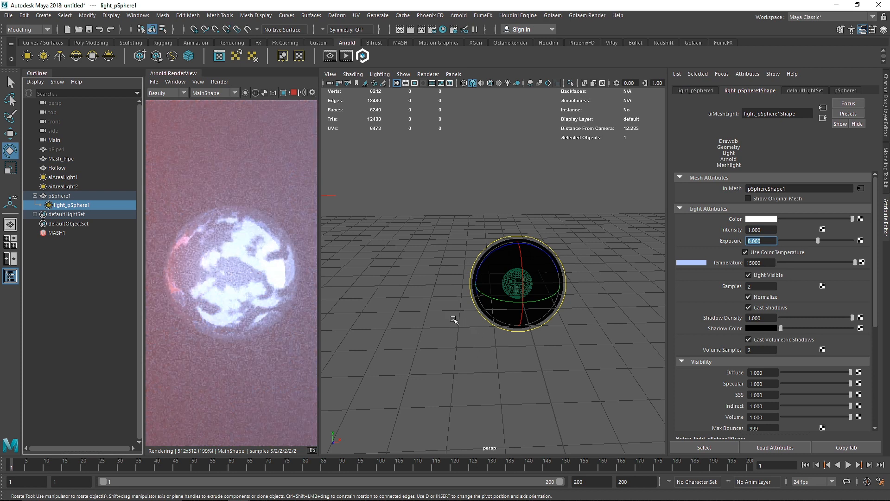
Show the ring layer again and fit the whole image in an enlarged render view.
{"action": "key", "text": "ctrl+a"}
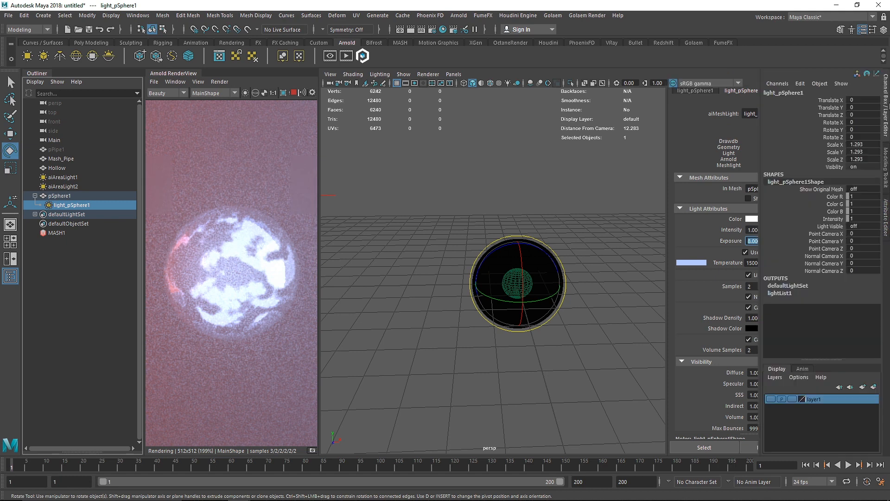
{"action": "left_click", "coordinate": [771, 399]}
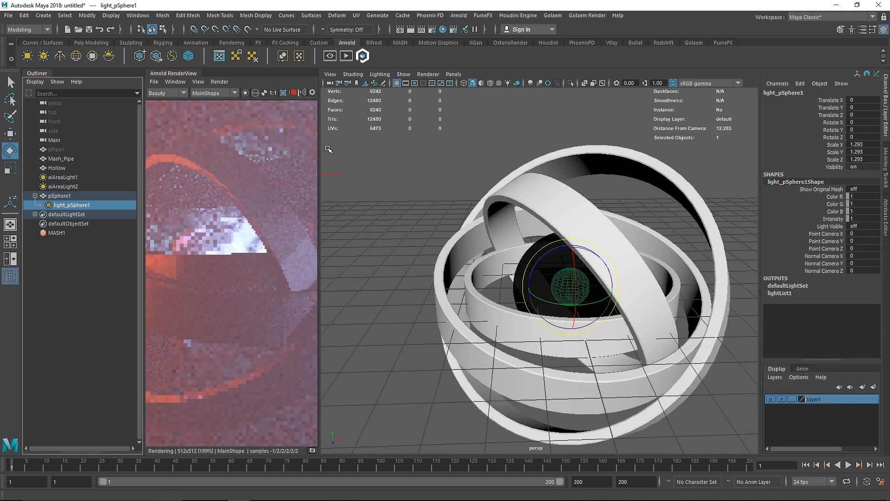
{"action": "left_click", "coordinate": [56, 75]}
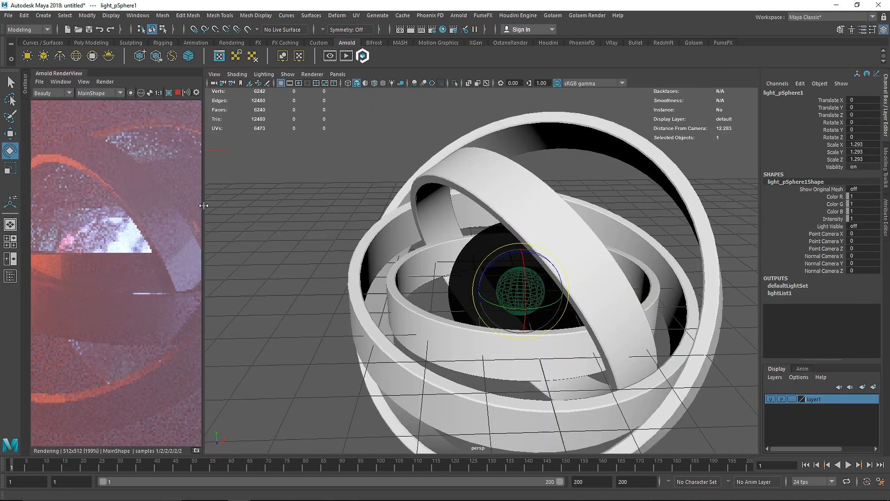
{"action": "left_click_drag", "start_coordinate": [203, 206], "coordinate": [372, 206]}
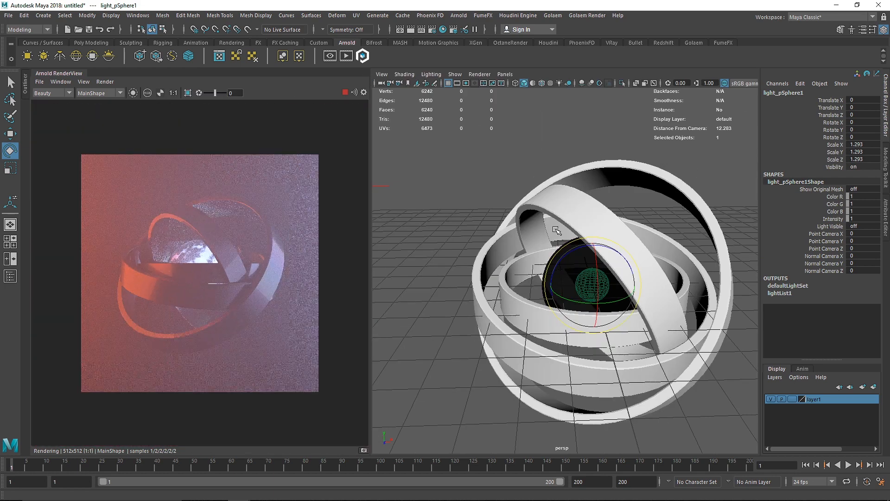
{"action": "key", "text": "f"}
{"action": "left_click_drag", "start_coordinate": [371, 231], "coordinate": [397, 231]}
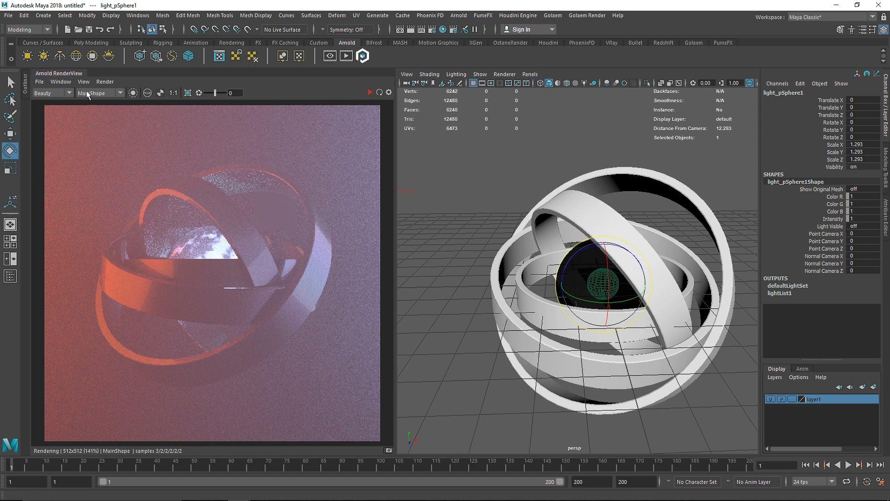
Set the exposure of light_pSphere1 to 10, deselect it and restart the live render.
{"action": "left_click", "coordinate": [26, 84]}
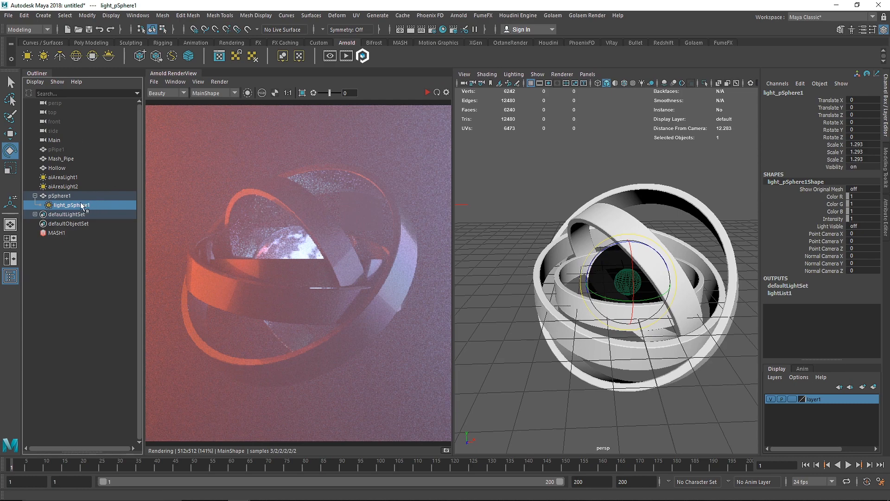
{"action": "left_click", "coordinate": [72, 244]}
{"action": "left_click", "coordinate": [71, 205]}
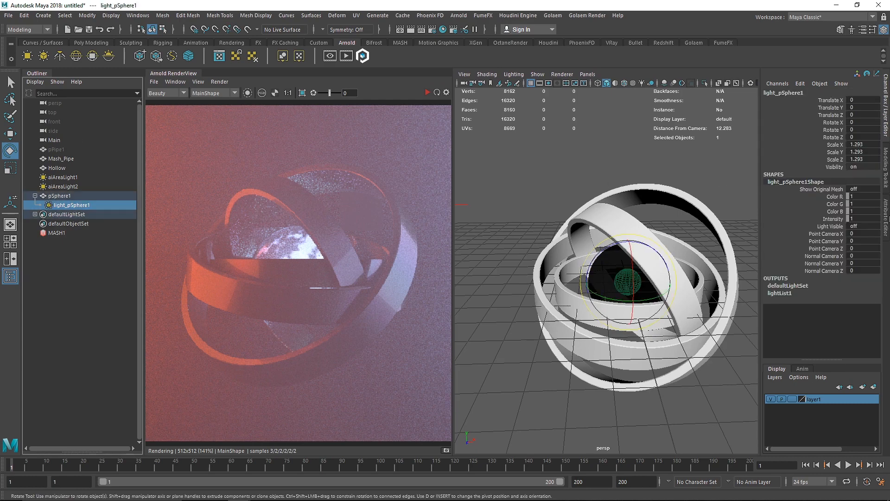
{"action": "left_click", "coordinate": [886, 220]}
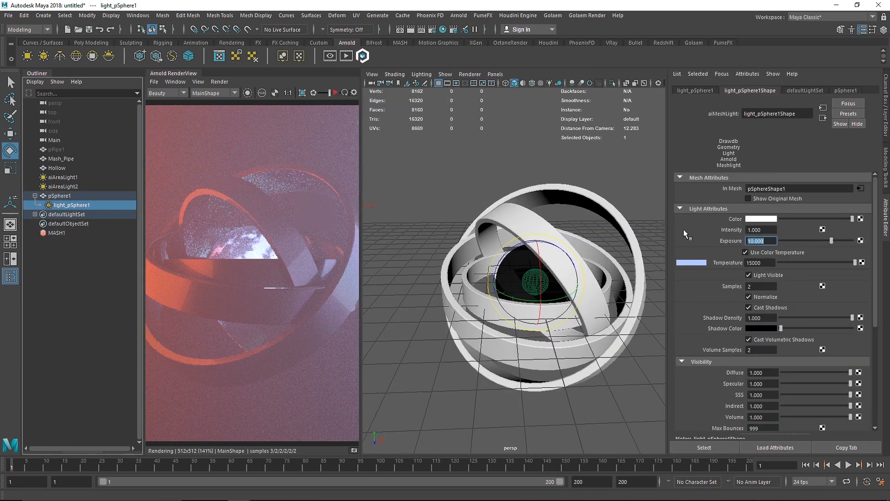
{"action": "left_click", "coordinate": [499, 146]}
{"action": "left_click", "coordinate": [344, 92]}
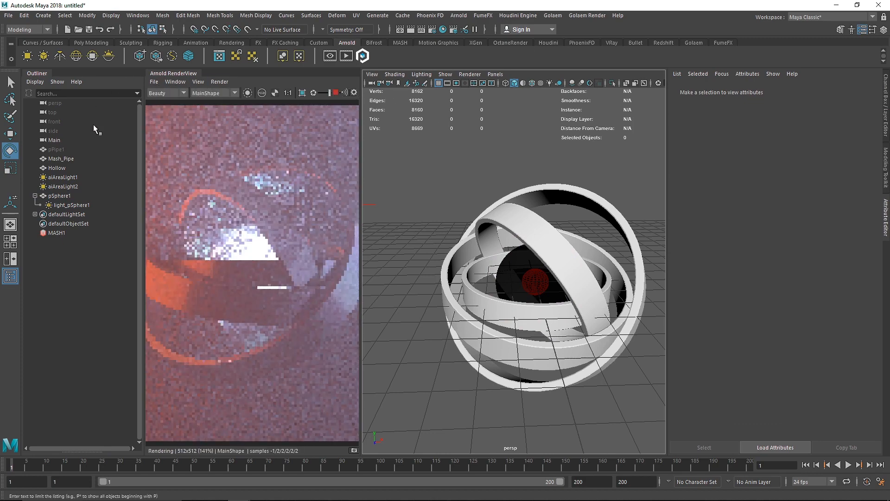
Adjust the rings' MASH1_Distribute rotation to about 263.8 in X and 131.9 in Y with the render view enlarged.
{"action": "left_click", "coordinate": [455, 219]}
{"action": "left_click", "coordinate": [36, 74]}
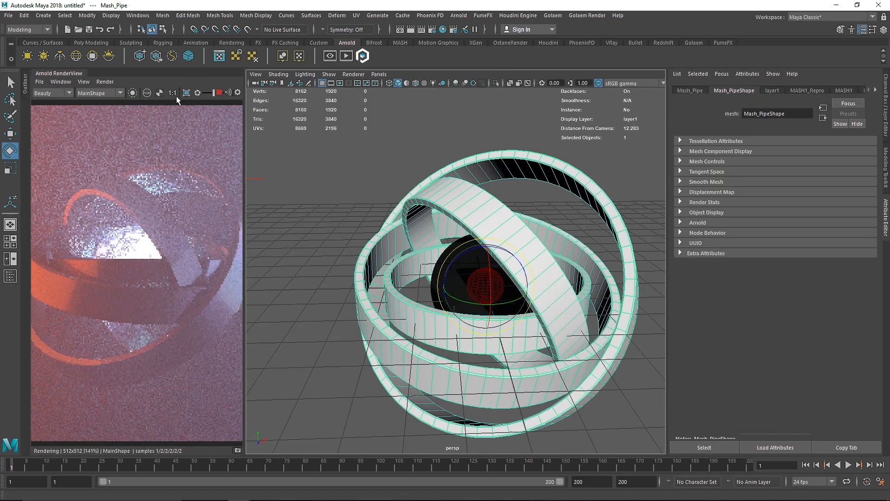
{"action": "left_click_drag", "start_coordinate": [242, 184], "coordinate": [346, 188]}
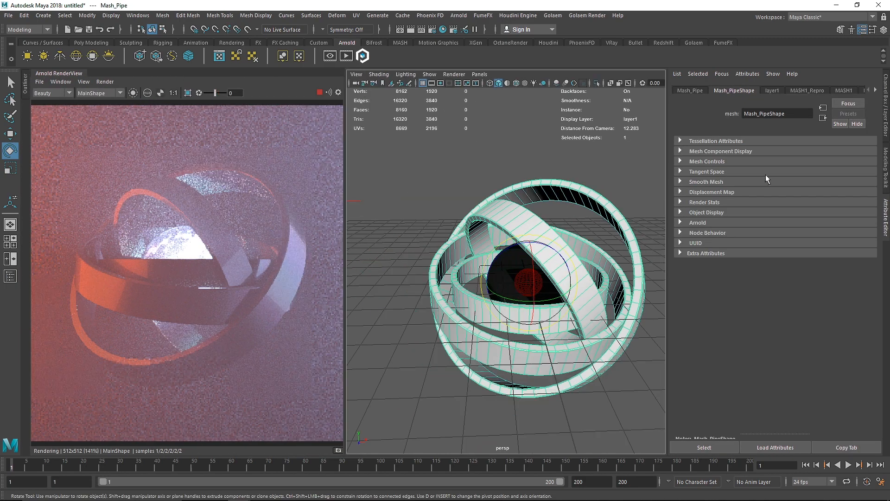
{"action": "left_click", "coordinate": [844, 90]}
{"action": "scroll", "coordinate": [850, 93], "scroll_direction": "down", "scroll_amount": 2}
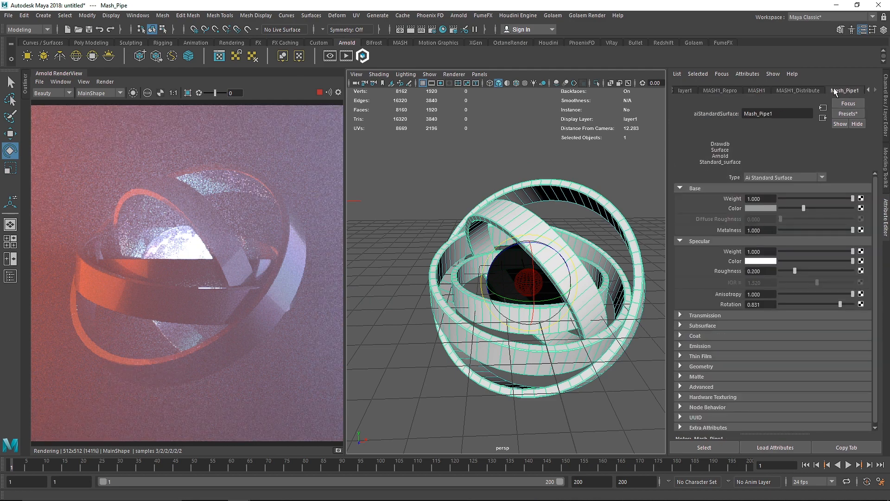
{"action": "left_click", "coordinate": [807, 91]}
{"action": "mouse_move", "coordinate": [834, 237]}
{"action": "left_mouse_down"}
{"action": "mouse_move", "coordinate": [813, 238]}
{"action": "mouse_move", "coordinate": [855, 247]}
{"action": "mouse_move", "coordinate": [809, 224]}
{"action": "mouse_move", "coordinate": [786, 227]}
{"action": "mouse_move", "coordinate": [848, 228]}
{"action": "left_mouse_up"}
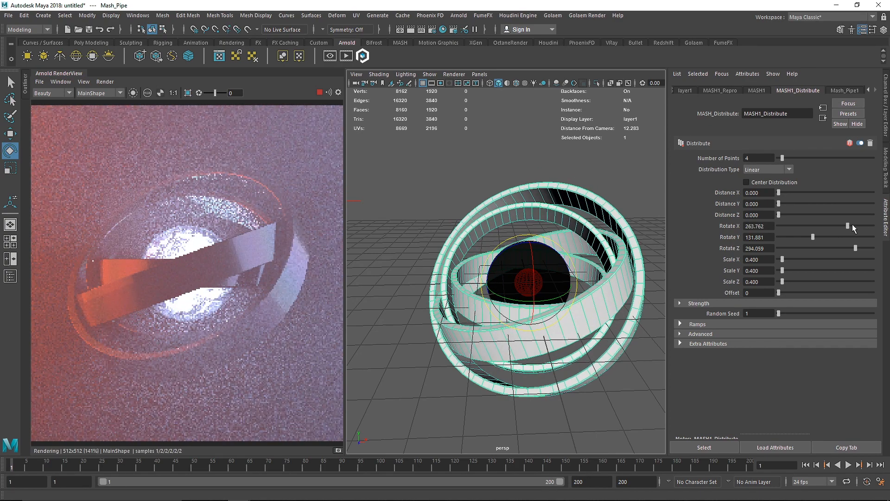
Set the rings' MASH1_Distribute rotation to about 140.8 in X, 181.8 in Y and 62.4 in Z, with the whole render visible.
{"action": "left_click_drag", "start_coordinate": [846, 238], "coordinate": [816, 225]}
{"action": "left_click", "coordinate": [795, 248]}
{"action": "left_click", "coordinate": [813, 226]}
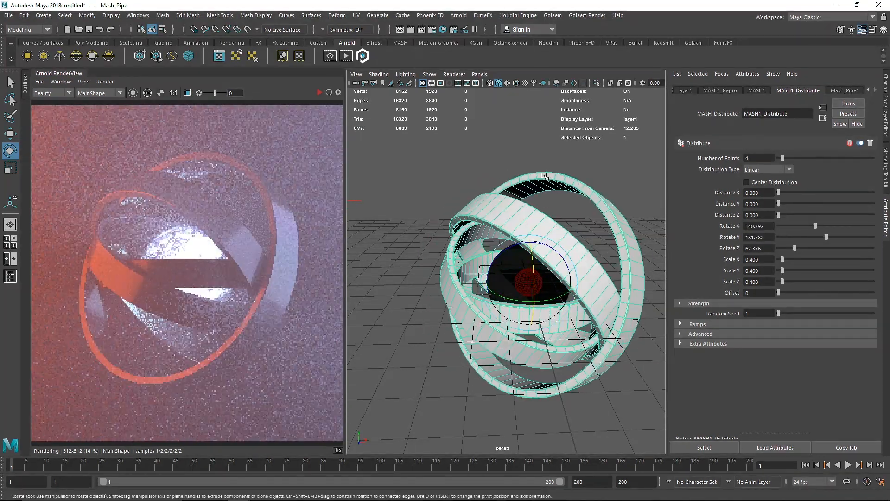
{"action": "scroll", "coordinate": [293, 255], "scroll_direction": "down", "scroll_amount": 1}
{"action": "scroll", "coordinate": [293, 255], "scroll_direction": "up", "scroll_amount": 1}
{"action": "scroll", "coordinate": [294, 253], "scroll_direction": "down", "scroll_amount": 1}
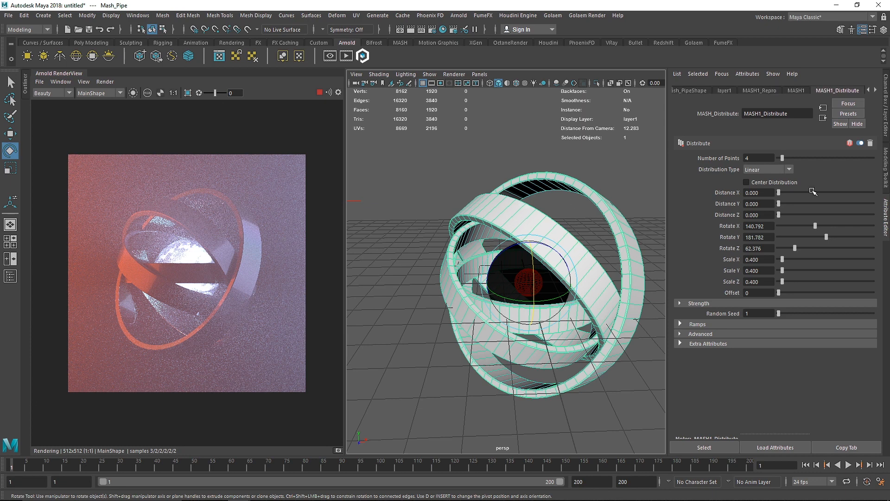
Lighten the base color of the rings' Mash_Pipe1 material and lower its specular rotation to about 0.338.
{"action": "scroll", "coordinate": [839, 92], "scroll_direction": "up", "scroll_amount": 4}
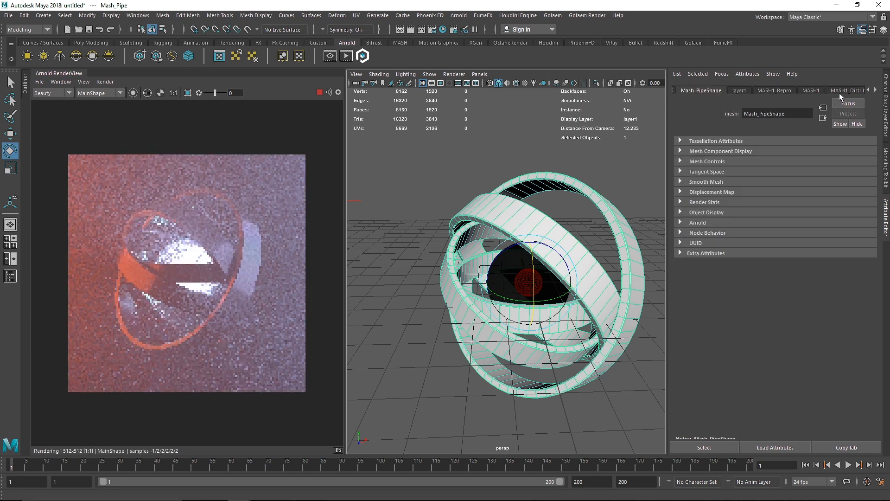
{"action": "scroll", "coordinate": [842, 90], "scroll_direction": "down", "scroll_amount": 5}
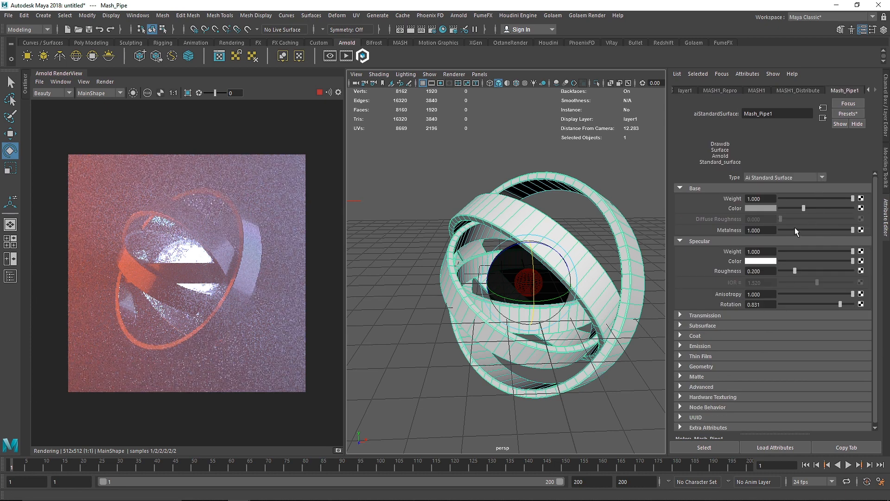
{"action": "mouse_move", "coordinate": [804, 211]}
{"action": "left_mouse_down"}
{"action": "mouse_move", "coordinate": [791, 210]}
{"action": "mouse_move", "coordinate": [818, 207]}
{"action": "left_mouse_up"}
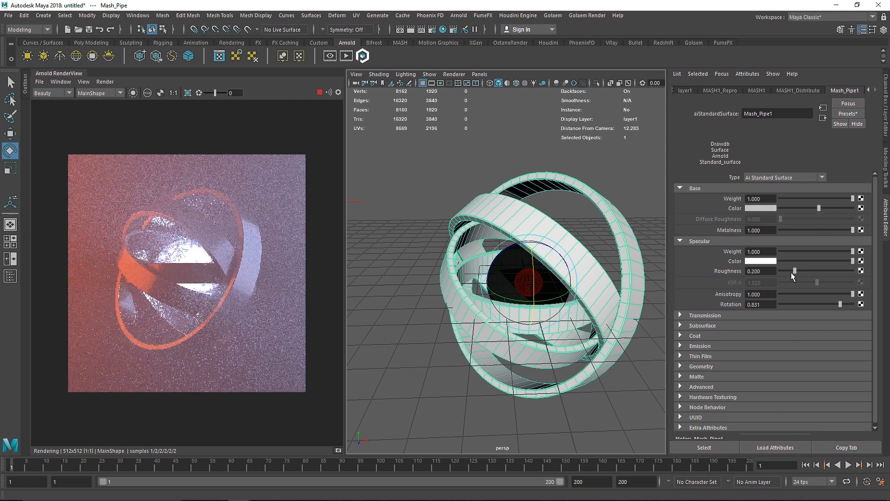
{"action": "left_click_drag", "start_coordinate": [818, 304], "coordinate": [781, 305]}
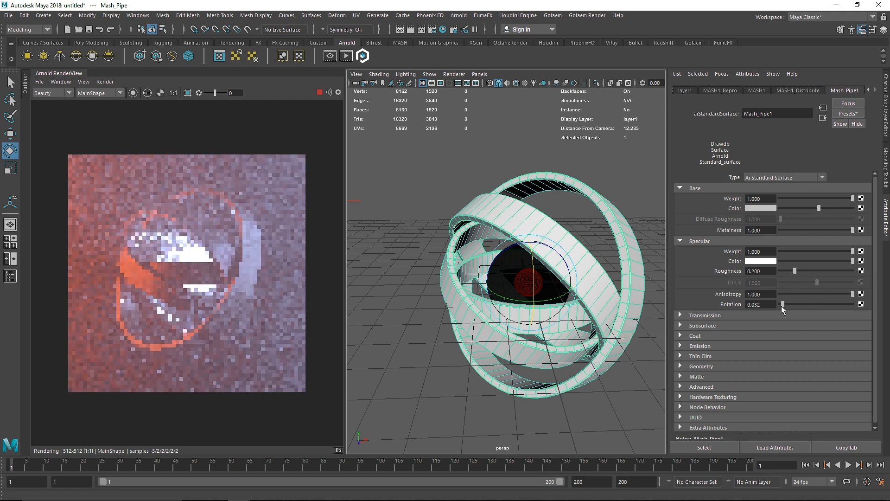
Experiment with the thin film thickness of the rings' material, trying a value of about 747.
{"action": "left_click", "coordinate": [713, 241]}
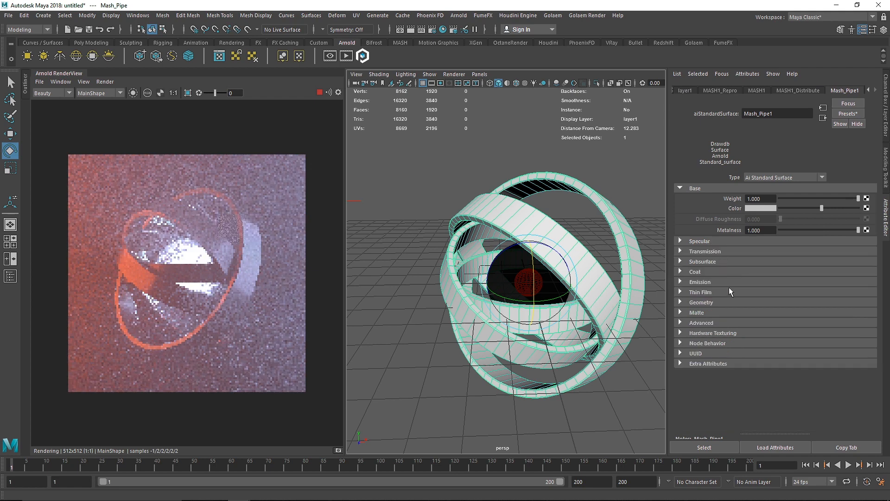
{"action": "left_click", "coordinate": [713, 302]}
{"action": "left_click", "coordinate": [710, 292]}
{"action": "left_click", "coordinate": [807, 302]}
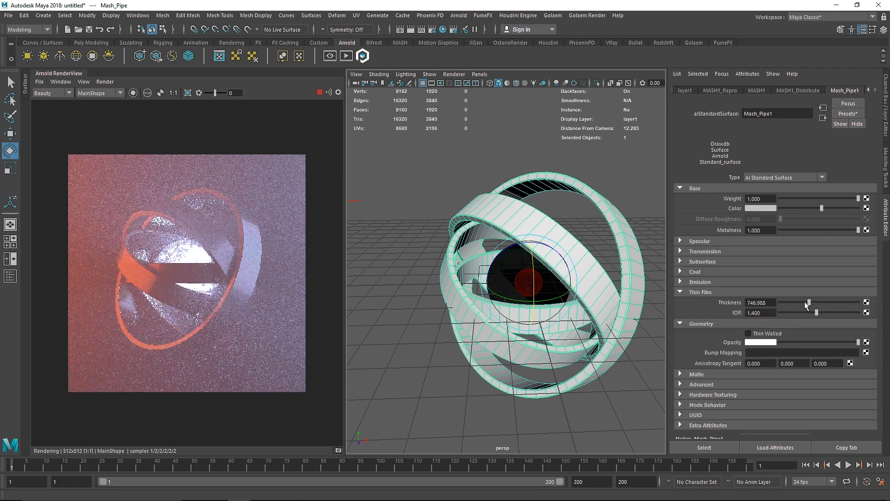
{"action": "left_click", "coordinate": [770, 322]}
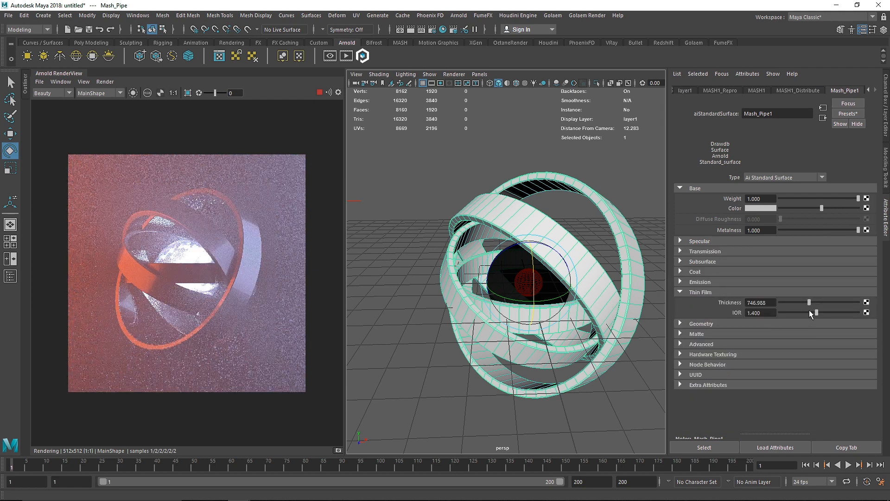
{"action": "left_click_drag", "start_coordinate": [809, 312], "coordinate": [825, 302]}
{"action": "left_click", "coordinate": [700, 292]}
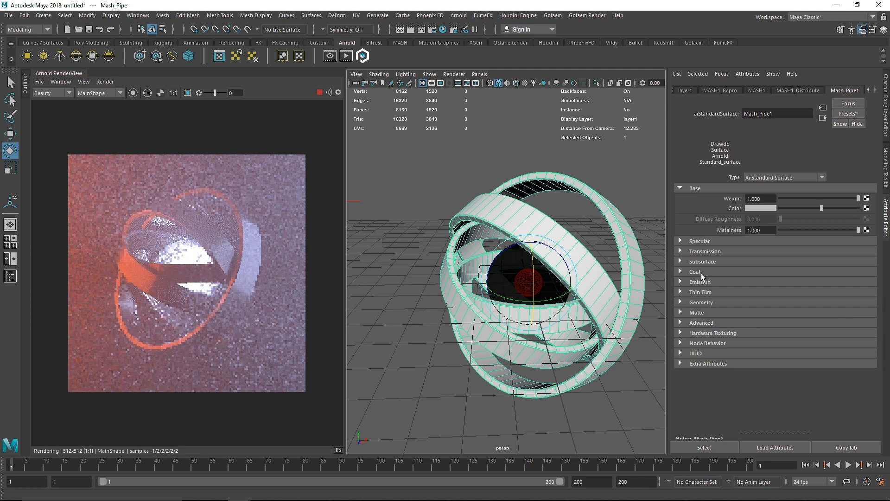
Try a black coat color on the rings' material.
{"action": "left_click", "coordinate": [701, 272]}
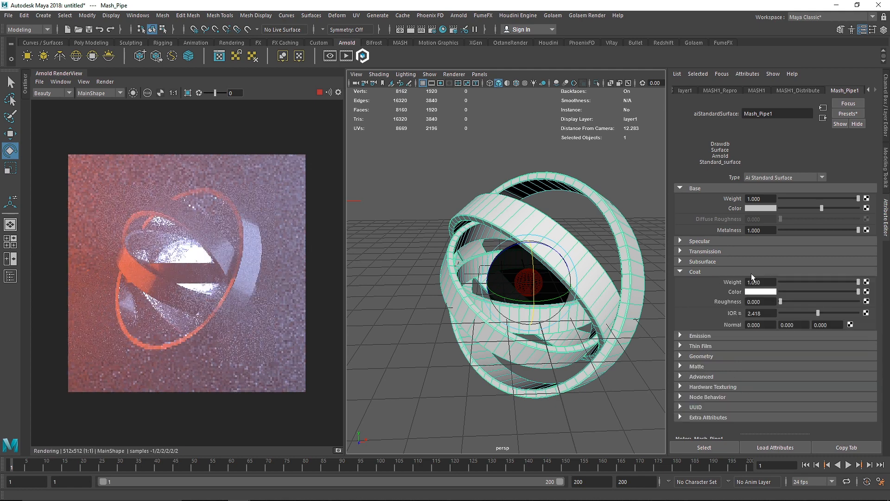
{"action": "left_click", "coordinate": [787, 292]}
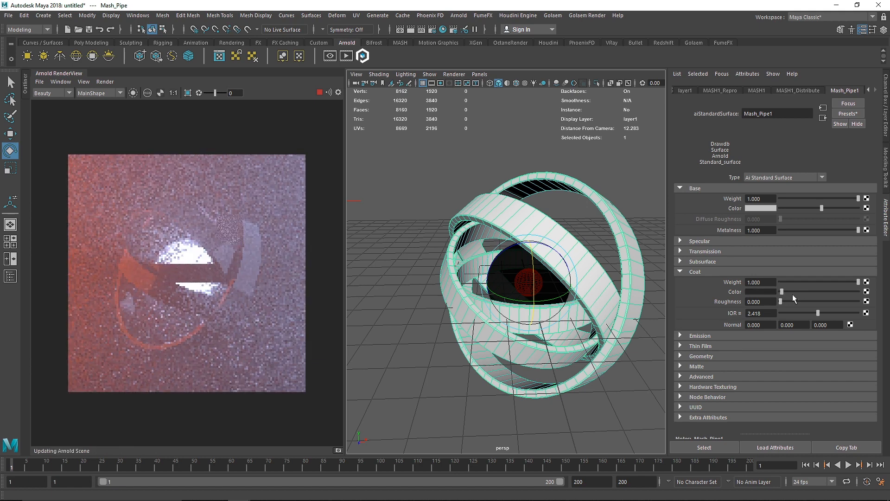
{"action": "left_click", "coordinate": [698, 272]}
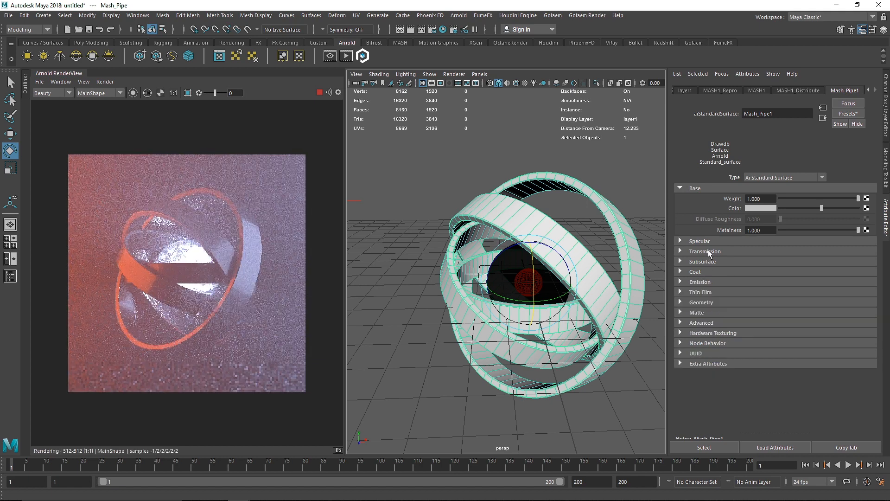
Try specular roughness values such as 0.149 on the rings' material and settle on 0.
{"action": "left_click", "coordinate": [708, 250]}
{"action": "left_click", "coordinate": [709, 249]}
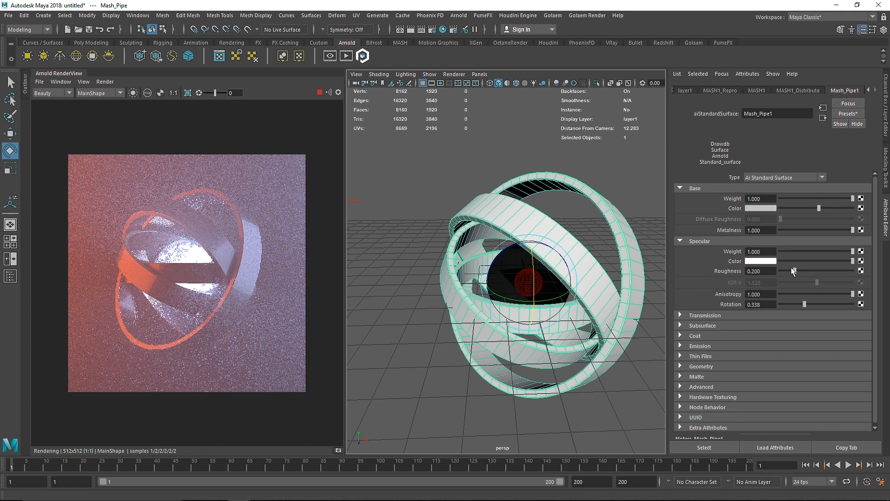
{"action": "left_click_drag", "start_coordinate": [792, 268], "coordinate": [789, 271]}
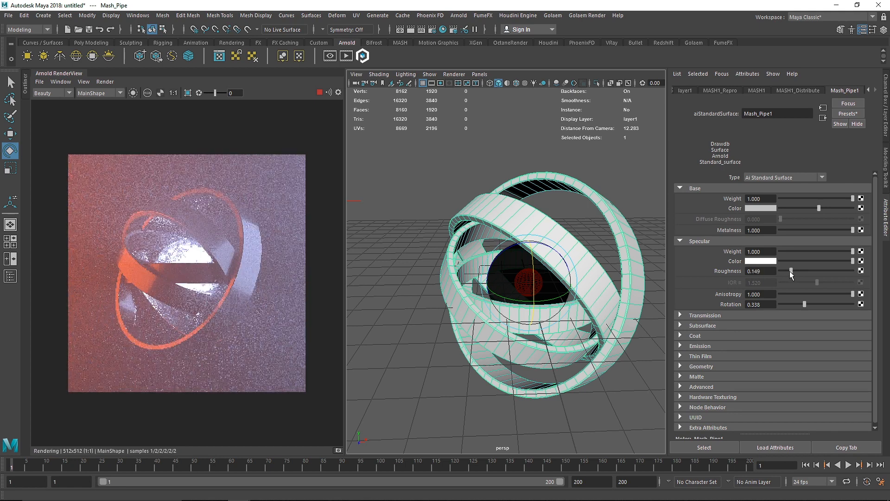
{"action": "left_click_drag", "start_coordinate": [789, 271], "coordinate": [677, 273]}
{"action": "type", "text": "0"}
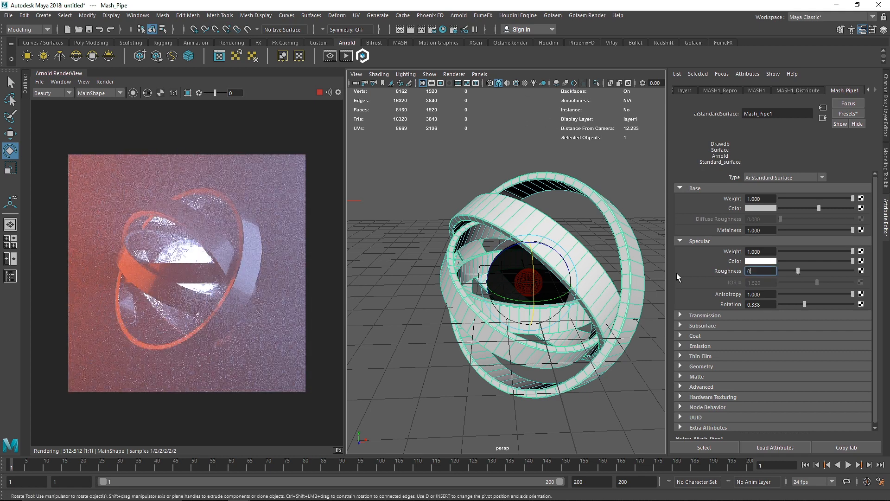
{"action": "key", "text": "Return"}
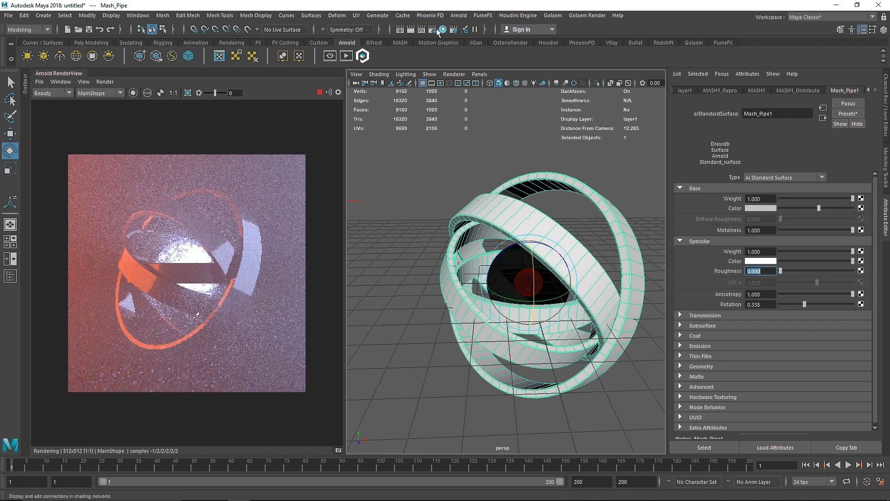
Set the Arnold render sampling to Camera (AA) 8, Diffuse 4, Specular 4, Transmission 5 and SSS 0.
{"action": "left_click", "coordinate": [433, 29]}
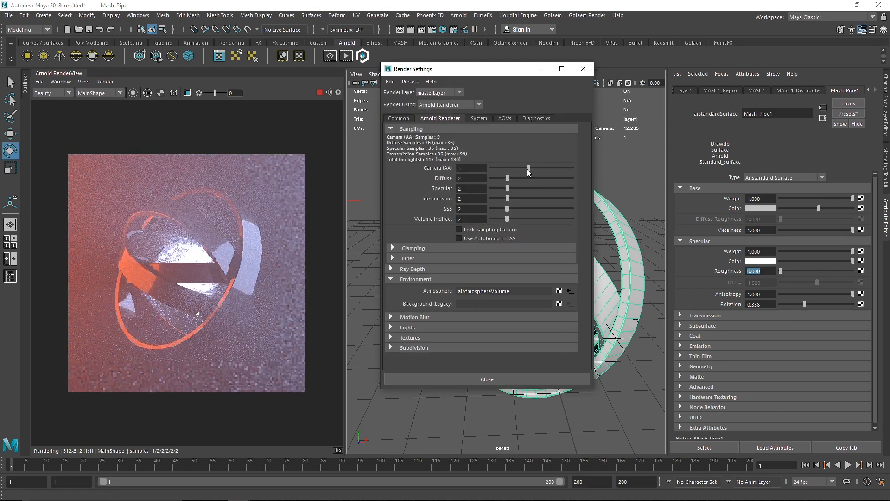
{"action": "left_click_drag", "start_coordinate": [529, 169], "coordinate": [560, 170]}
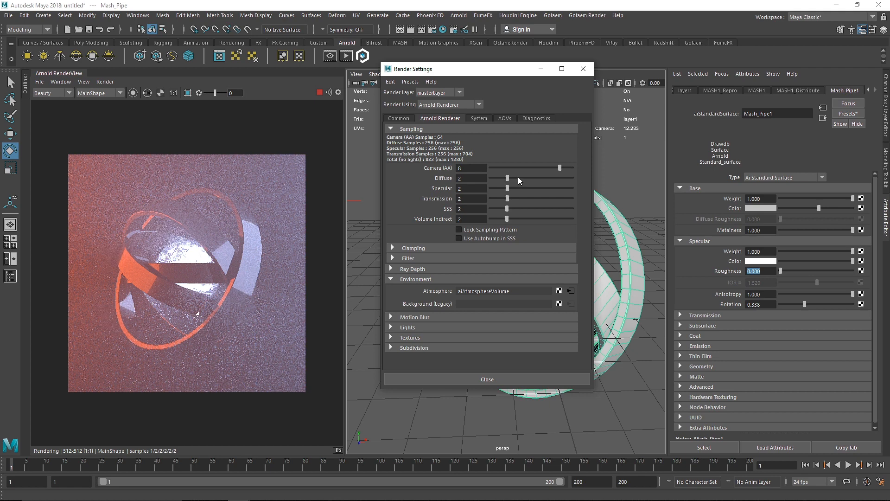
{"action": "left_click", "coordinate": [471, 178]}
{"action": "left_click_drag", "start_coordinate": [466, 189], "coordinate": [451, 189]}
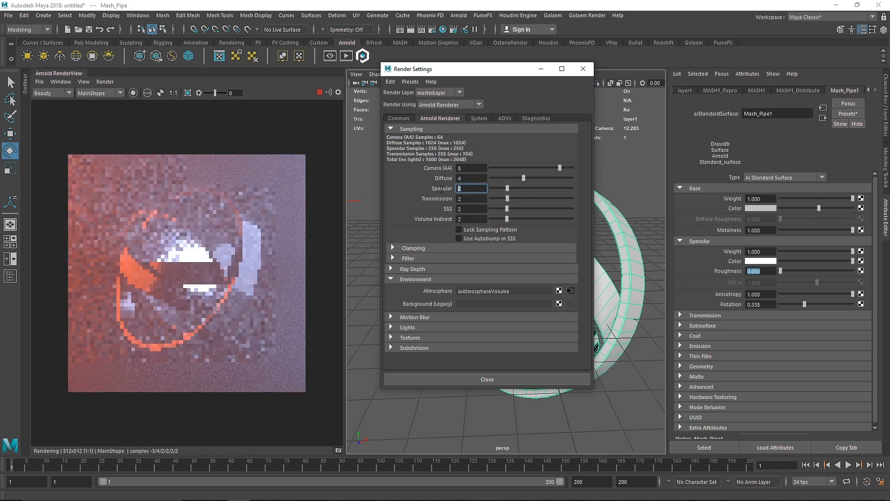
{"action": "type", "text": "4"}
{"action": "key", "text": "Return"}
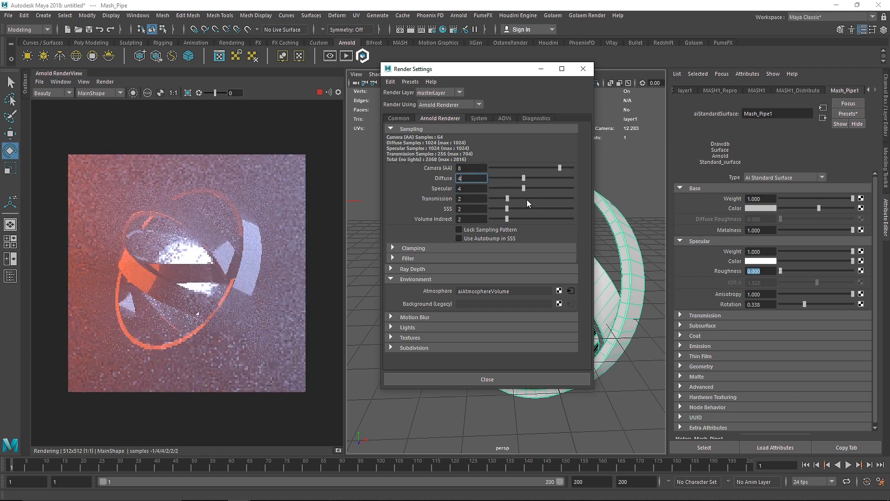
{"action": "left_click", "coordinate": [530, 199]}
{"action": "left_click", "coordinate": [492, 209]}
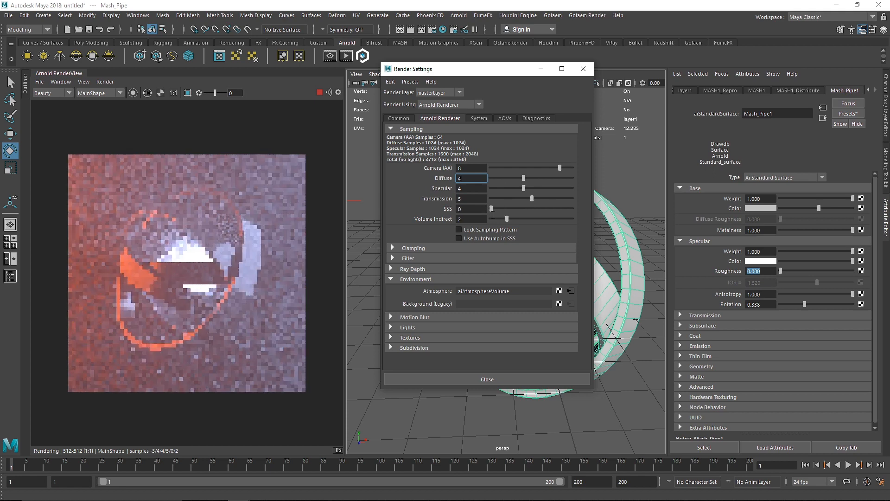
Set the Arnold ray depth to 8 for Volume and 18 for Total.
{"action": "left_click", "coordinate": [408, 280]}
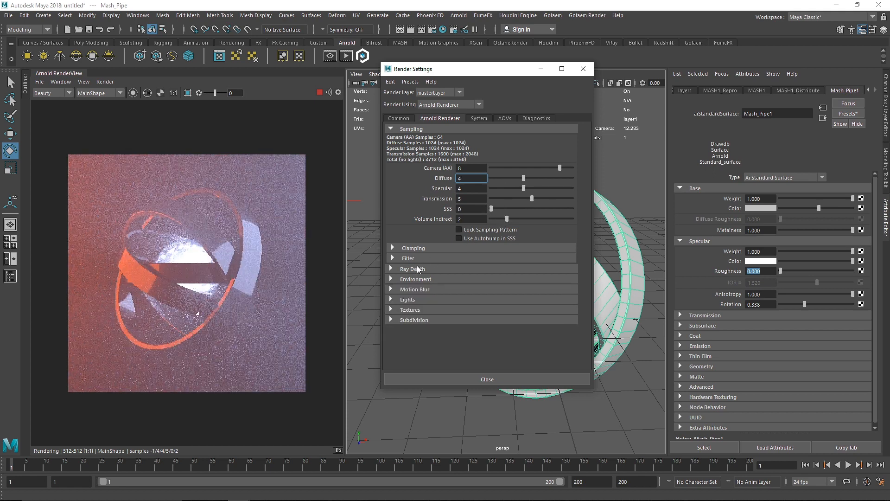
{"action": "left_click", "coordinate": [417, 269]}
{"action": "left_click", "coordinate": [519, 321]}
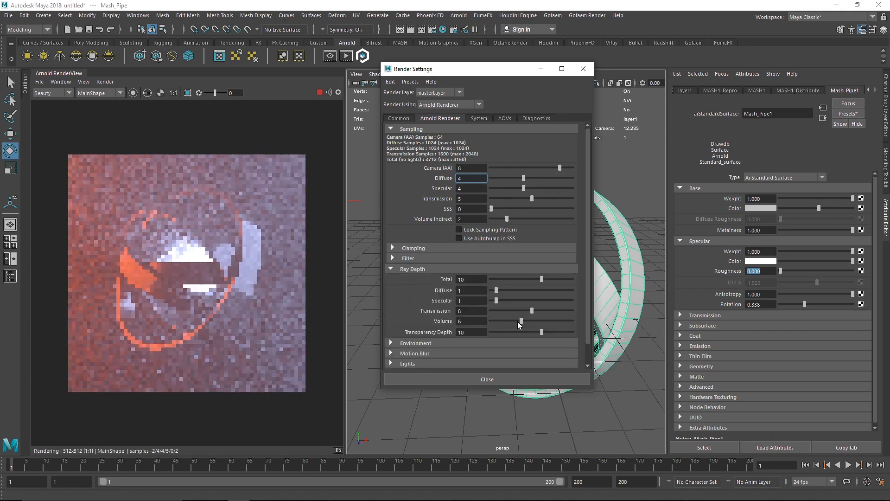
{"action": "left_click_drag", "start_coordinate": [521, 321], "coordinate": [533, 321]}
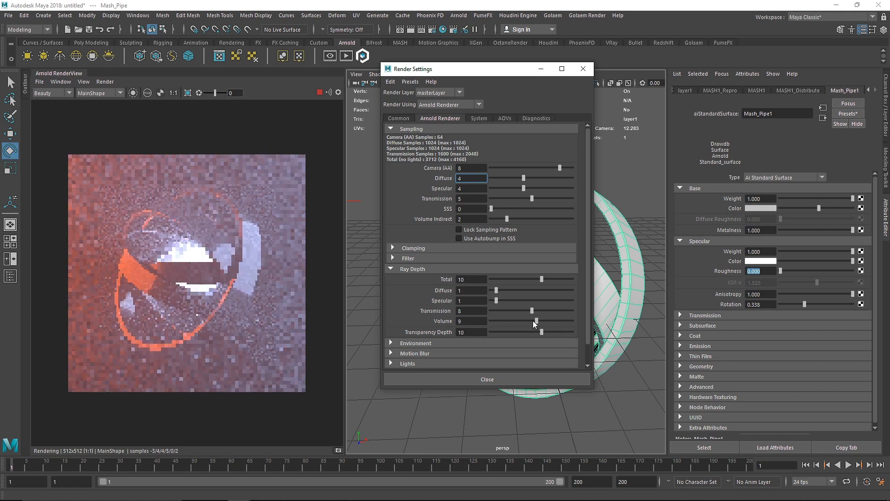
{"action": "double_click", "coordinate": [468, 279]}
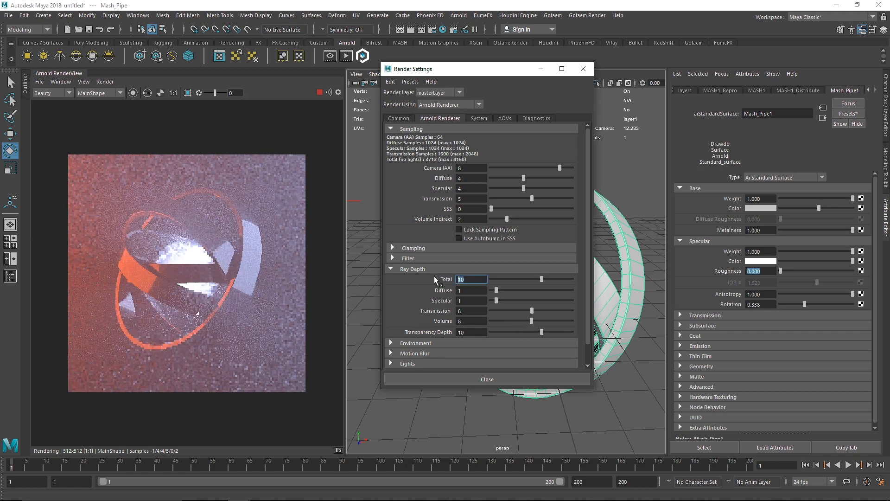
{"action": "type", "text": "18"}
{"action": "key", "text": "Return"}
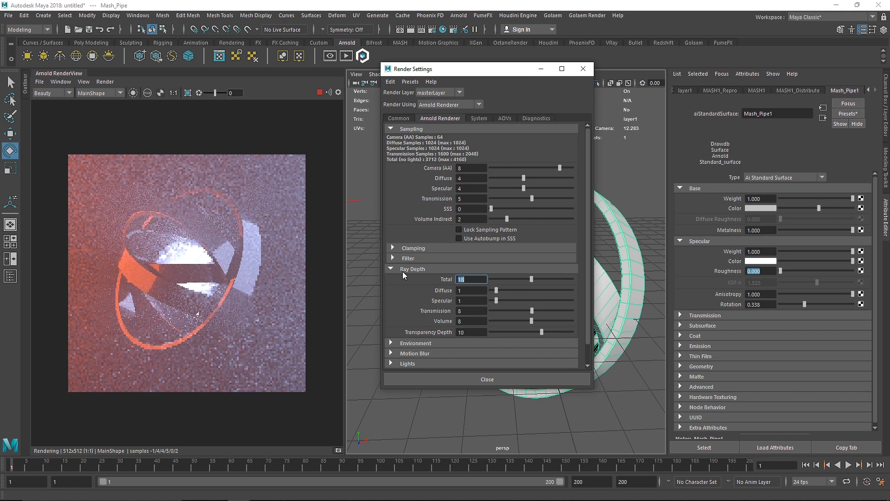
{"action": "left_click", "coordinate": [402, 271]}
Set the common render output to jpeg image format with the file name prefix Vortex.
{"action": "left_click", "coordinate": [406, 119]}
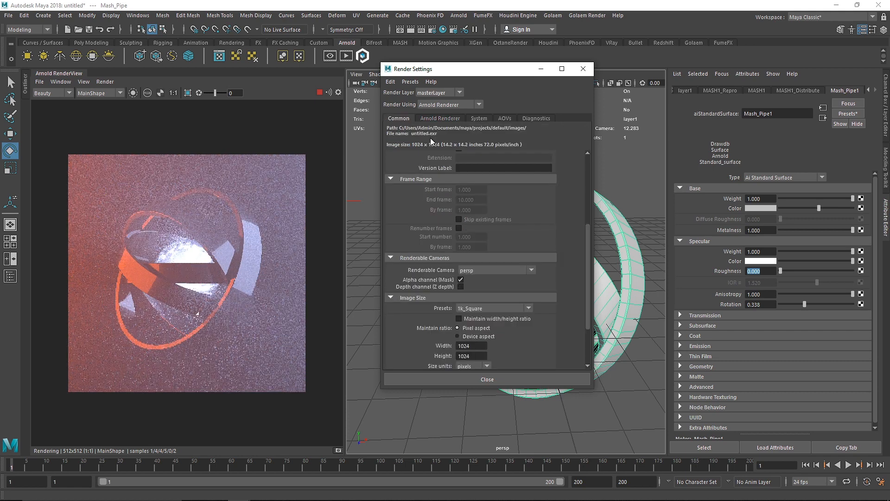
{"action": "left_click", "coordinate": [493, 179]}
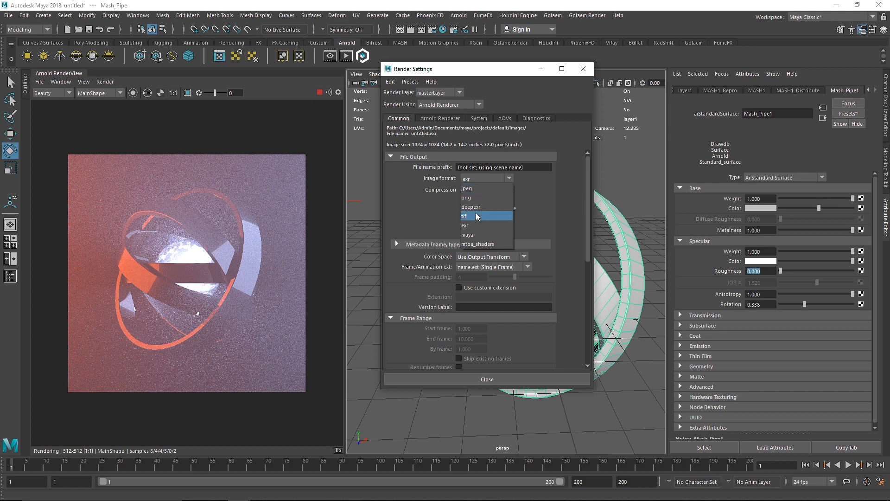
{"action": "left_click", "coordinate": [482, 177]}
{"action": "left_click", "coordinate": [530, 166]}
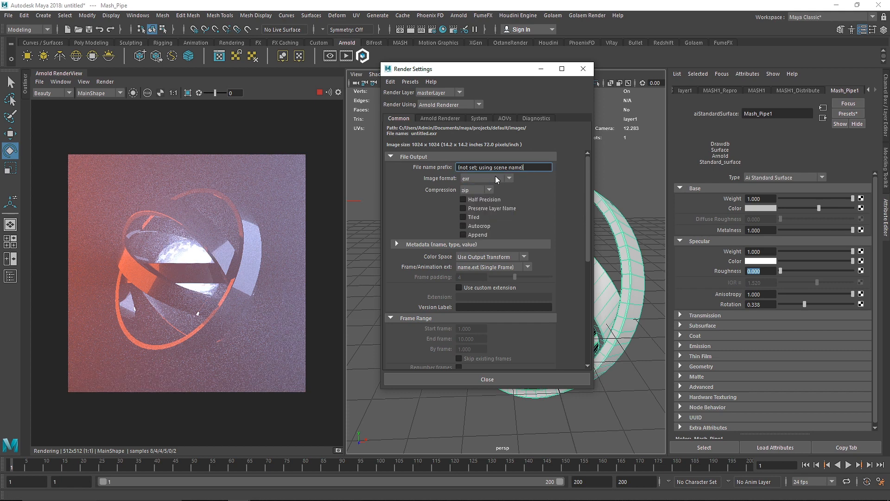
{"action": "left_click", "coordinate": [496, 177]}
{"action": "left_click", "coordinate": [501, 183]}
{"action": "left_click_drag", "start_coordinate": [531, 168], "coordinate": [463, 166]}
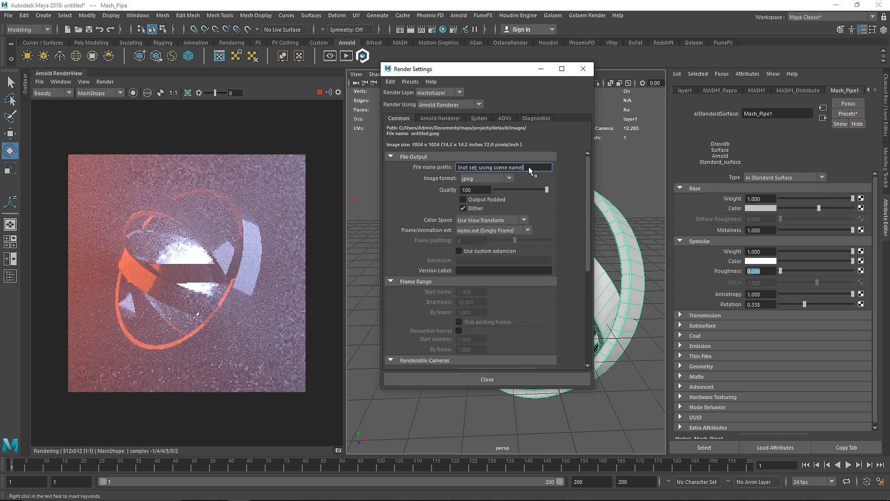
{"action": "type", "text": "Vortex"}
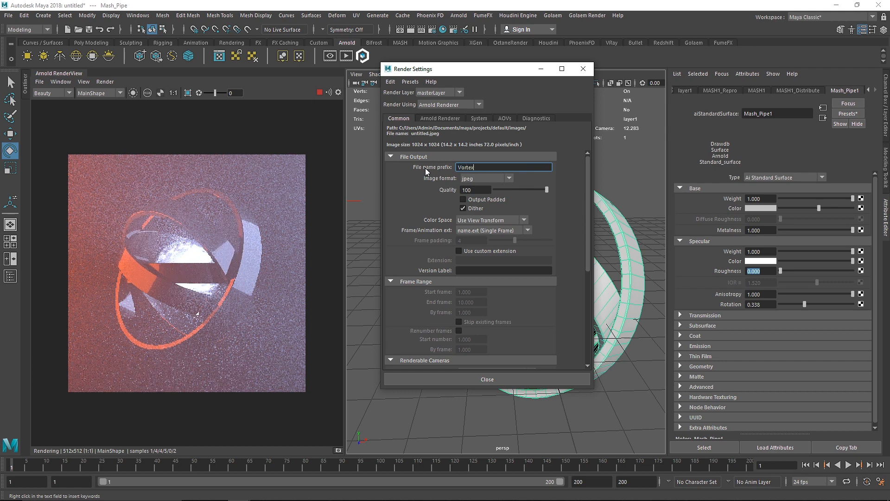
Check the image size presets and set the renderable camera to Main.
{"action": "scroll", "coordinate": [513, 255], "scroll_direction": "down", "scroll_amount": 5}
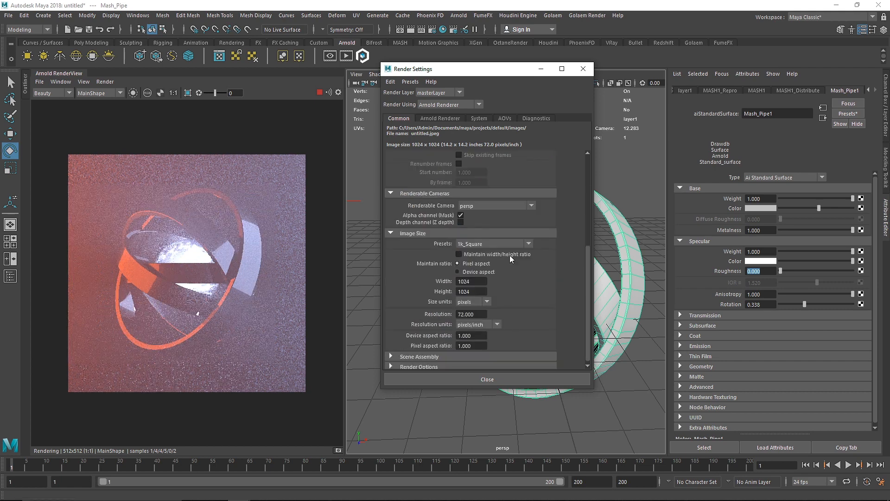
{"action": "left_click", "coordinate": [495, 243]}
{"action": "left_click", "coordinate": [483, 227]}
{"action": "left_click", "coordinate": [484, 205]}
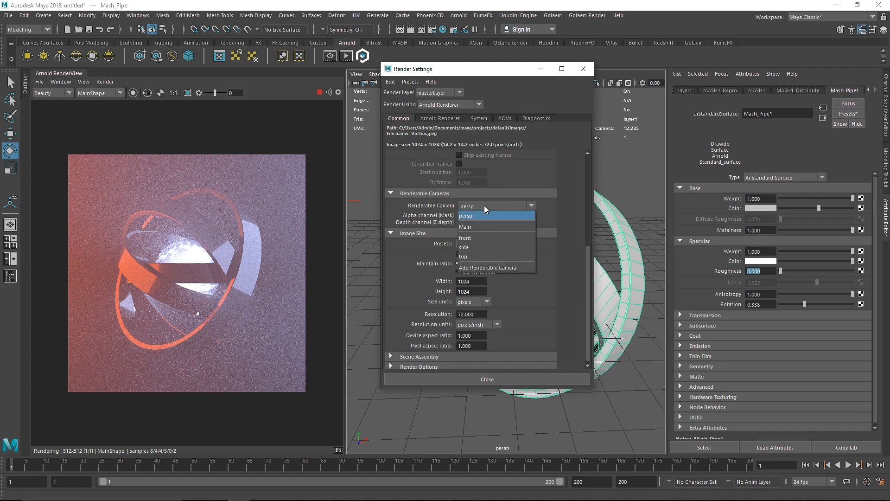
{"action": "left_click", "coordinate": [475, 225]}
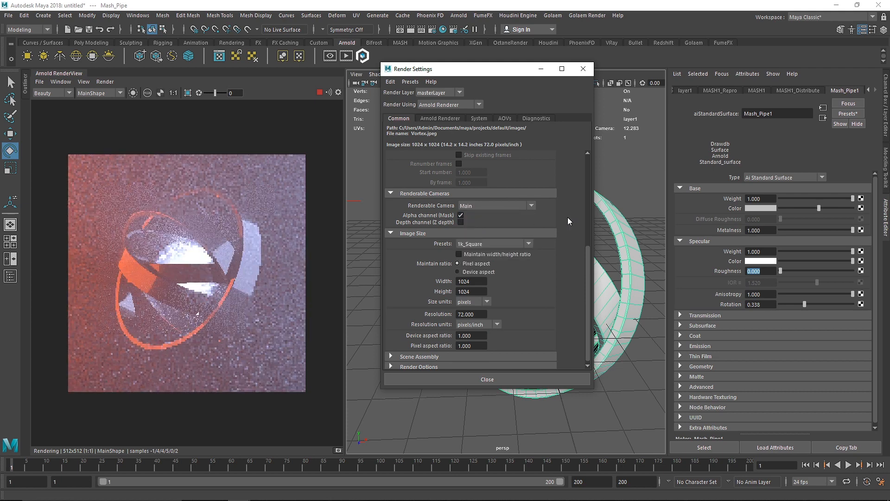
Close the render settings and switch the viewport from the perspective view to the Main camera.
{"action": "left_click", "coordinate": [583, 69]}
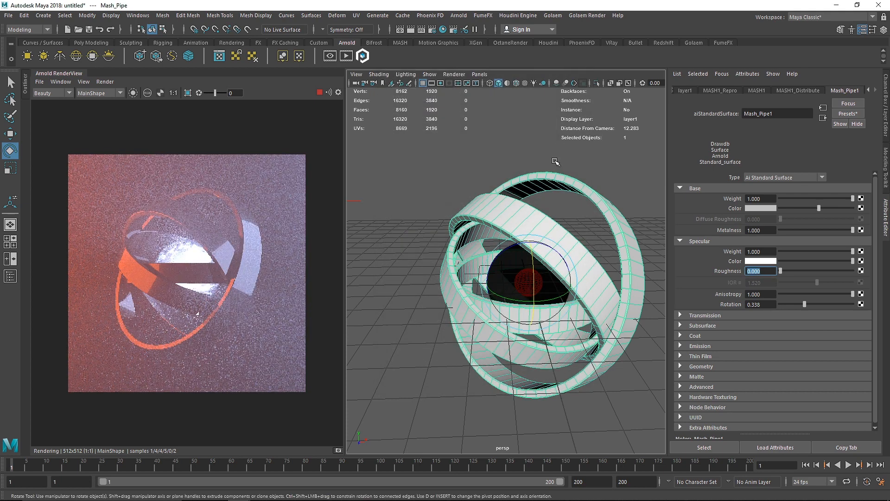
{"action": "left_click", "coordinate": [555, 163]}
{"action": "left_click", "coordinate": [492, 251]}
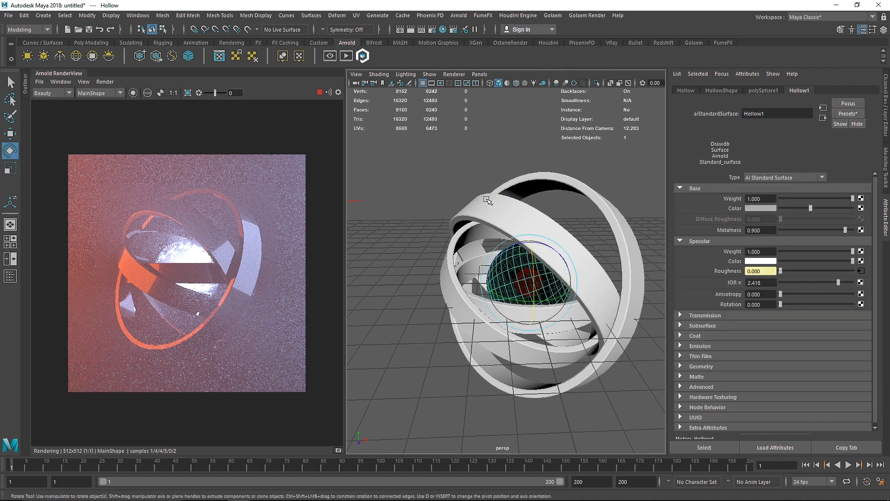
{"action": "left_click", "coordinate": [605, 179]}
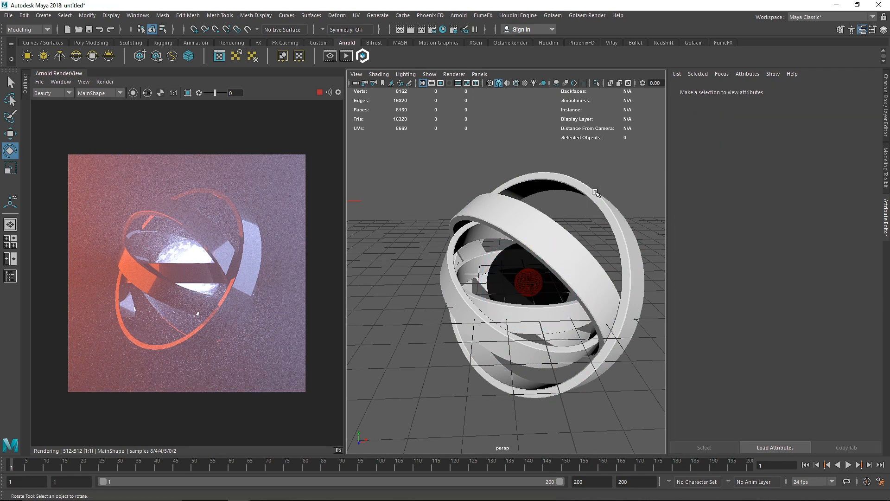
{"action": "left_click", "coordinate": [480, 74]}
{"action": "mouse_move", "coordinate": [489, 82]}
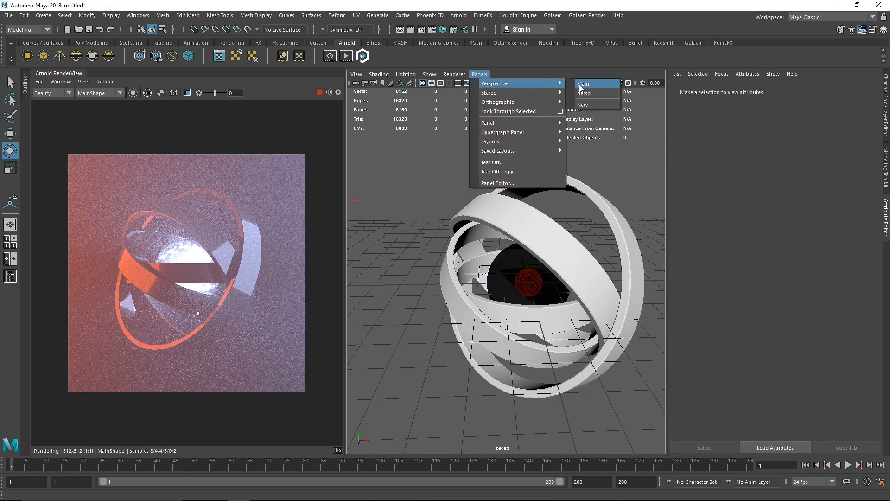
{"action": "left_click", "coordinate": [582, 88]}
Turn on smooth mesh preview for the MASH rings and set their material's thin film thickness to 792.208 and IOR to 1.539.
{"action": "left_click", "coordinate": [575, 223]}
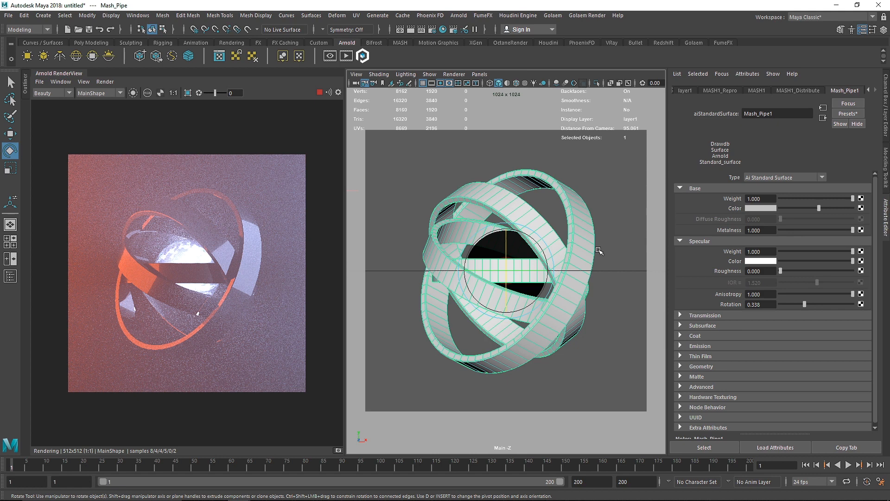
{"action": "key", "text": "3"}
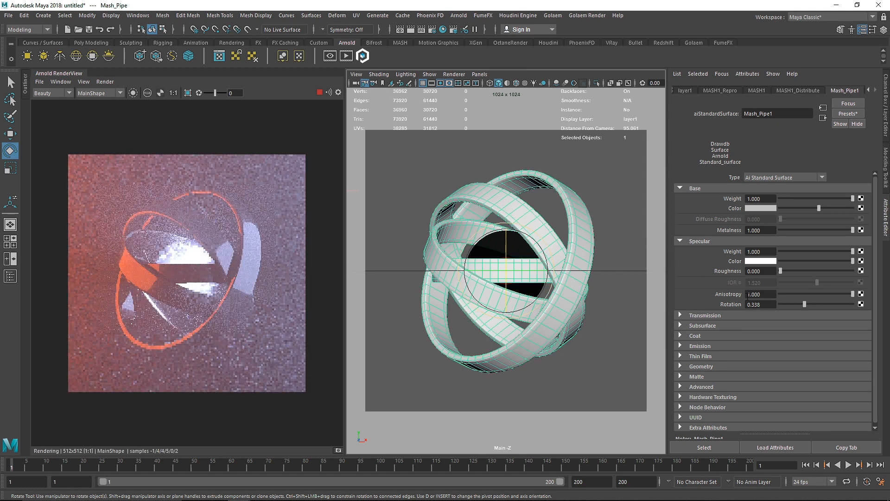
{"action": "left_click", "coordinate": [711, 356]}
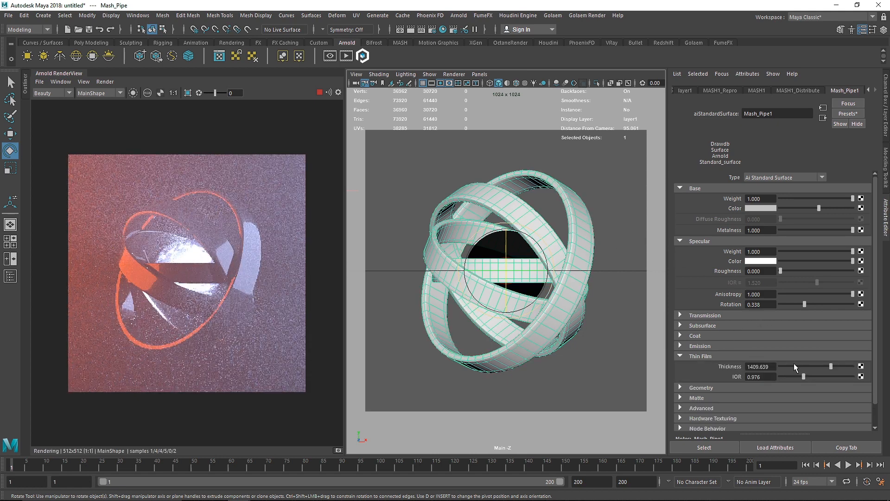
{"action": "left_click_drag", "start_coordinate": [794, 367], "coordinate": [790, 366]}
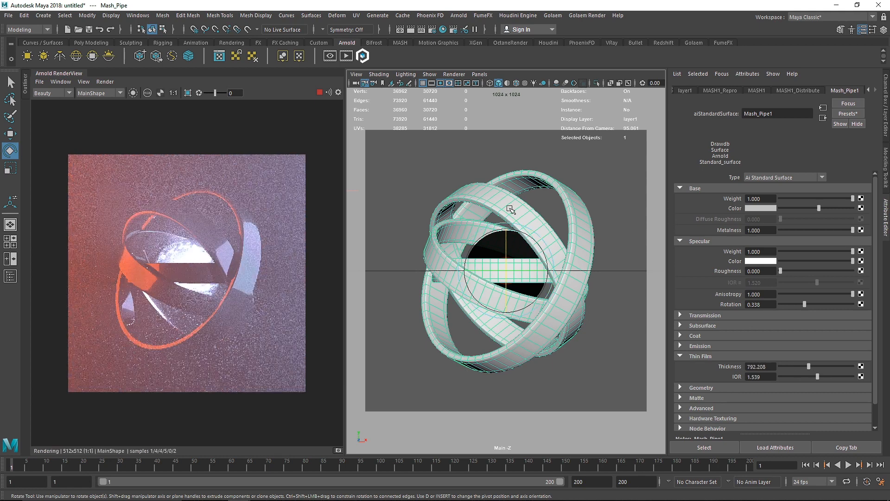